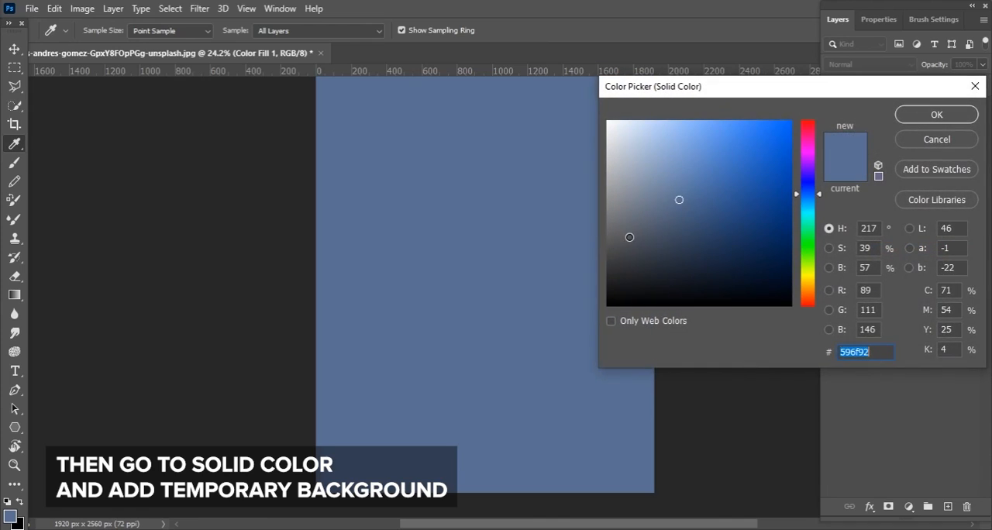
# Set the solid color fill to #272727 and place its layer beneath the cut-out model layer
pyautogui.click(938, 114)
pyautogui.moveTo(941, 122); pyautogui.dragTo(940, 172)
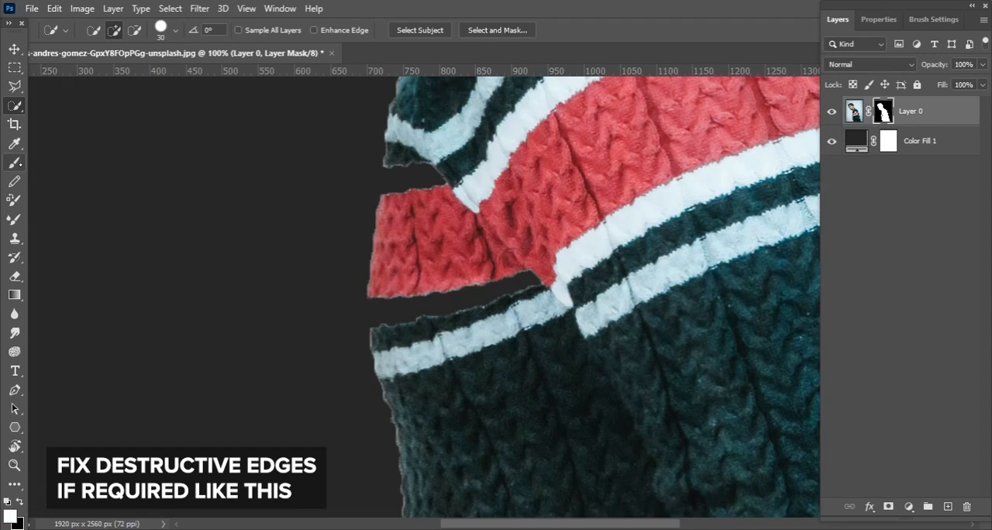
# Paint white on the model layer's mask with a 50 px Hard Round brush to restore the lower missing white stripe at the sweater's front
pyautogui.press('b')
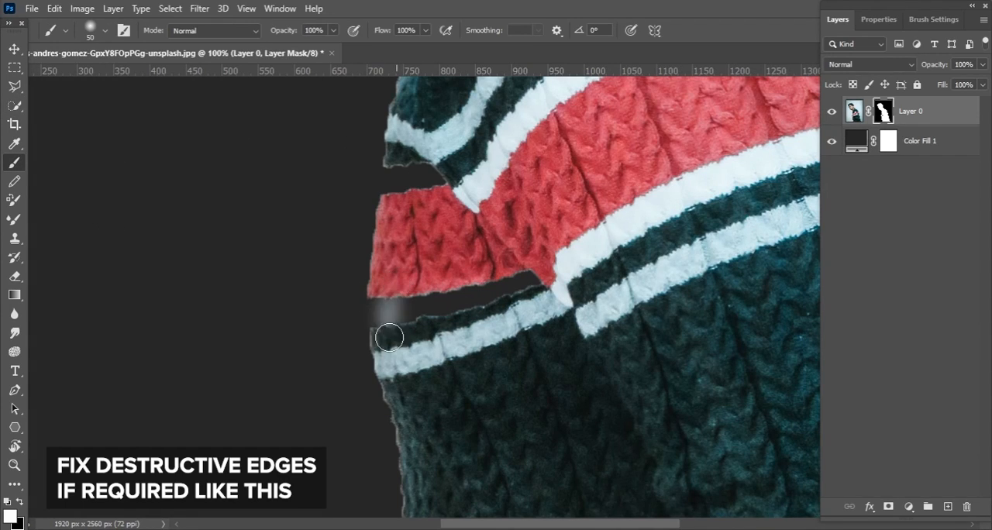
pyautogui.rightClick(421, 276)
pyautogui.click(535, 401)
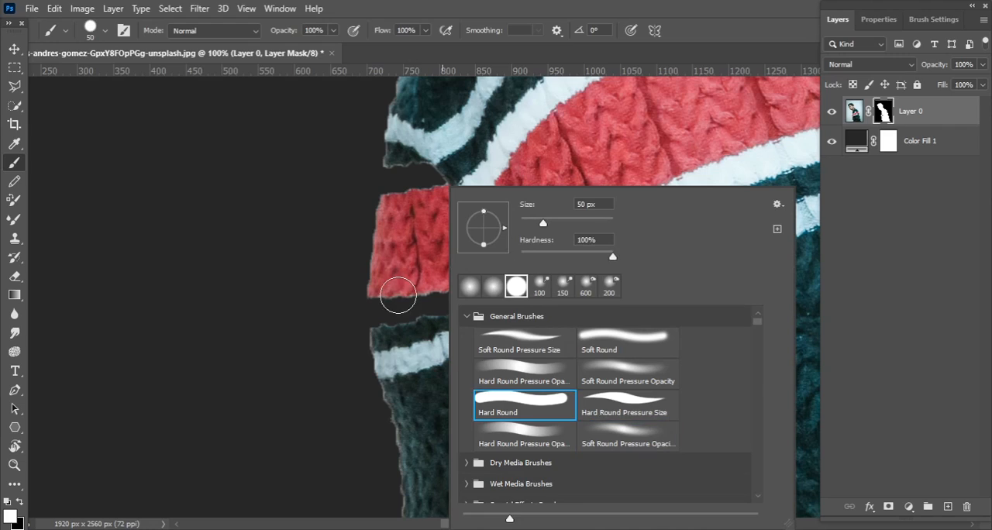
pyautogui.click(394, 299)
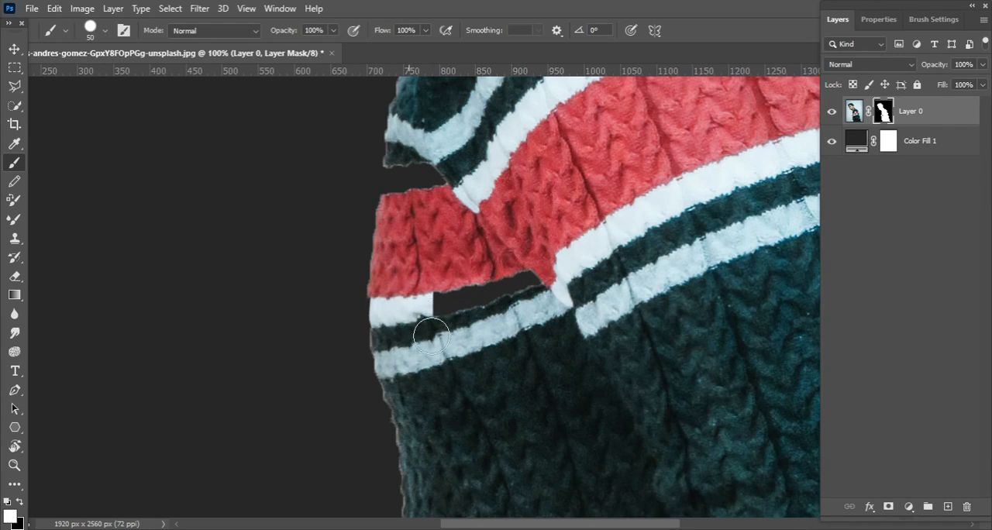
pyautogui.moveTo(421, 284)
pyautogui.mouseDown()
pyautogui.moveTo(465, 370)
pyautogui.moveTo(512, 237)
pyautogui.mouseUp()
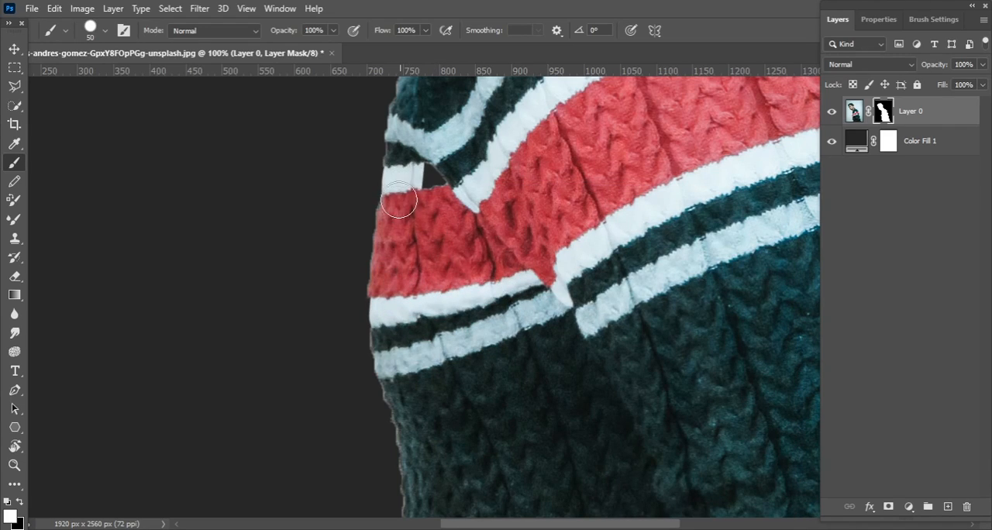
# Restore the remaining missing stripe patches at the sweater's front and sleeve on the mask, and undo the last stray stroke
pyautogui.moveTo(465, 209)
pyautogui.mouseDown()
pyautogui.moveTo(442, 414)
pyautogui.moveTo(147, 403)
pyautogui.mouseUp()
pyautogui.moveTo(525, 225)
pyautogui.mouseDown()
pyautogui.moveTo(610, 181)
pyautogui.moveTo(659, 183)
pyautogui.mouseUp()
pyautogui.moveTo(525, 198)
pyautogui.mouseDown()
pyautogui.moveTo(563, 210)
pyautogui.moveTo(570, 218)
pyautogui.moveTo(447, 198)
pyautogui.mouseUp()
pyautogui.moveTo(597, 300)
pyautogui.mouseDown()
pyautogui.moveTo(614, 319)
pyautogui.moveTo(559, 318)
pyautogui.mouseUp()
pyautogui.moveTo(595, 352); pyautogui.dragTo(553, 182)
pyautogui.moveTo(615, 305); pyautogui.dragTo(583, 368)
pyautogui.moveTo(597, 320); pyautogui.dragTo(587, 213)
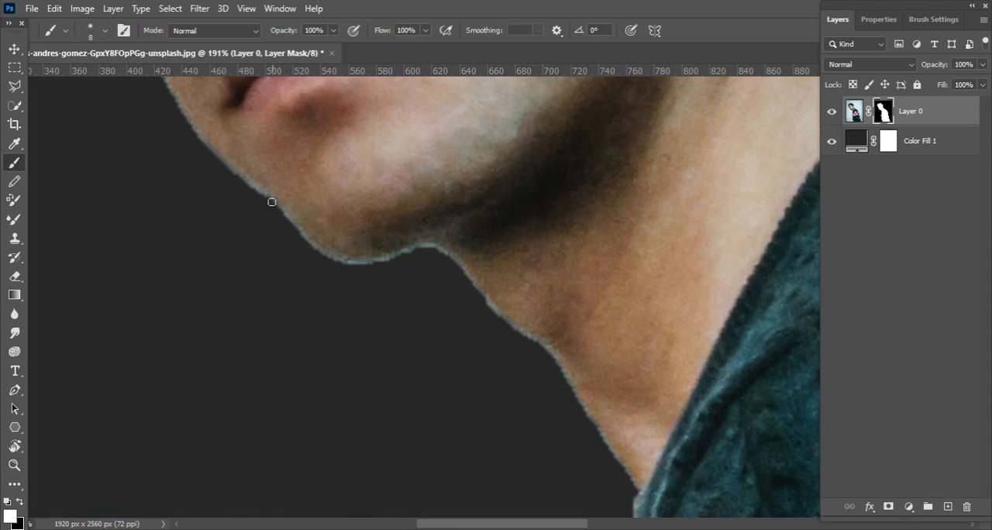
pyautogui.moveTo(321, 277); pyautogui.dragTo(271, 207)
pyautogui.hotkey('ctrl', 'z')
# Paint black on the mask with an 8 px brush to remove the light fringe along the neck and jaw
pyautogui.press('x')
pyautogui.moveTo(416, 243); pyautogui.dragTo(348, 169)
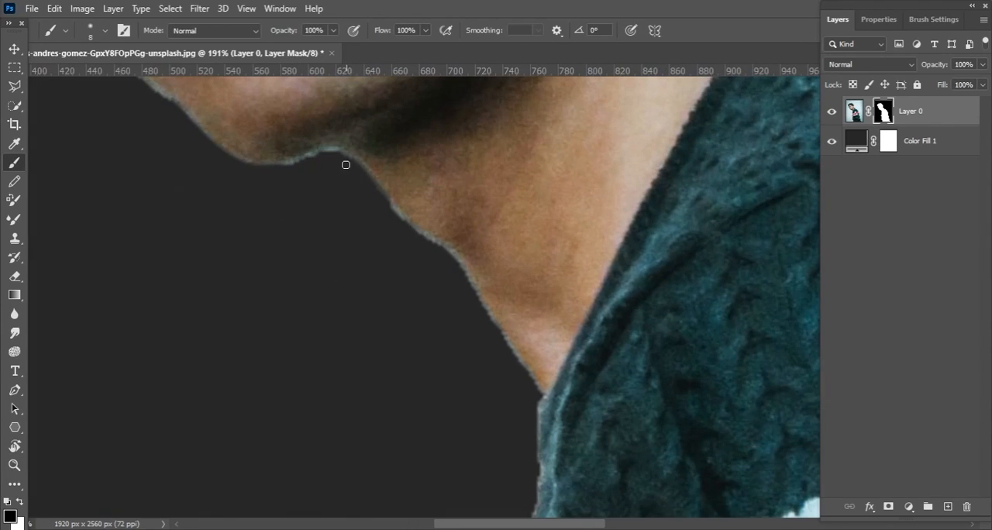
pyautogui.moveTo(442, 253); pyautogui.dragTo(383, 179)
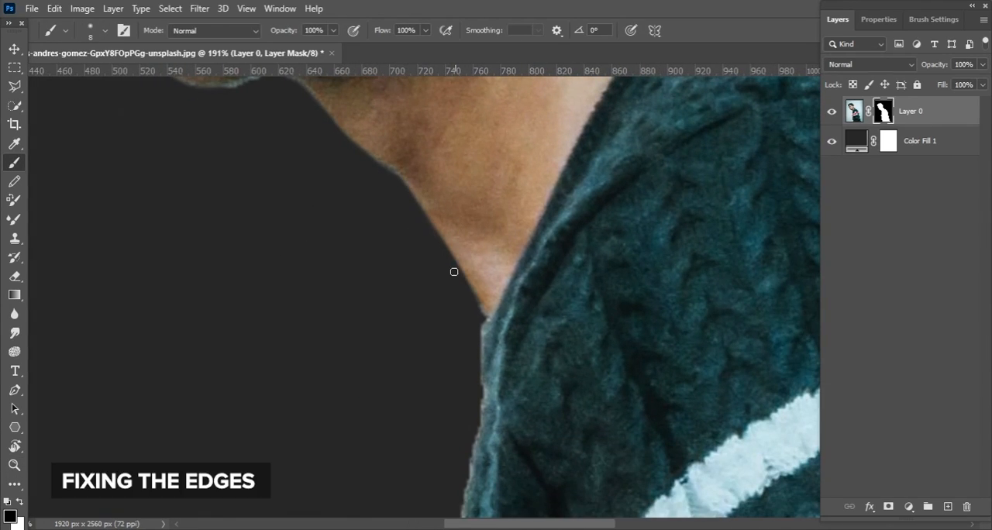
pyautogui.moveTo(489, 319); pyautogui.dragTo(460, 231)
pyautogui.moveTo(450, 292); pyautogui.dragTo(412, 113)
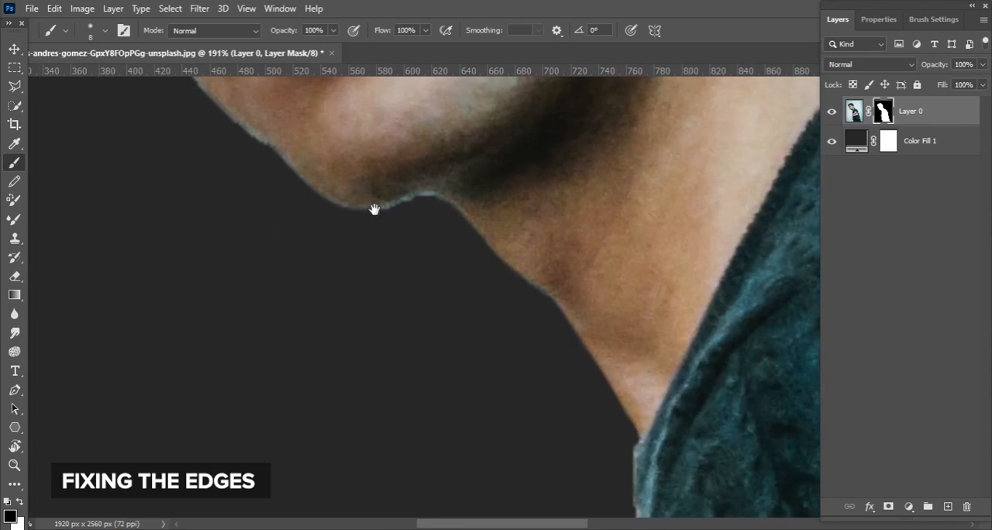
pyautogui.moveTo(374, 209); pyautogui.dragTo(452, 326)
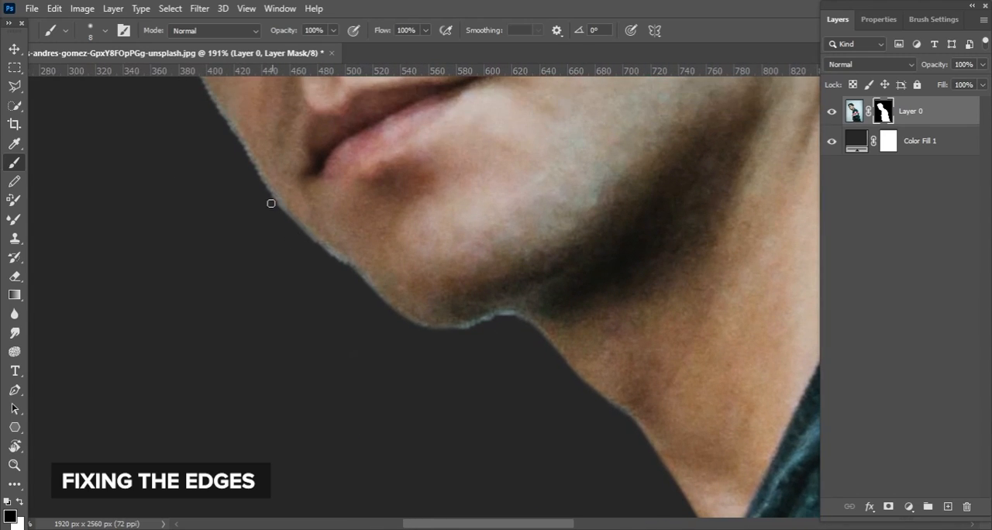
pyautogui.moveTo(328, 250); pyautogui.dragTo(382, 300)
pyautogui.moveTo(369, 290); pyautogui.dragTo(273, 233)
# Rotate the canvas and mask out the leftover fringe around the throat and chin with the 8 px brush
pyautogui.scroll(4, 380, 259)
pyautogui.click(15, 447)
pyautogui.moveTo(372, 450)
pyautogui.mouseDown()
pyautogui.moveTo(228, 98)
pyautogui.moveTo(411, 101)
pyautogui.mouseUp()
pyautogui.press('b')
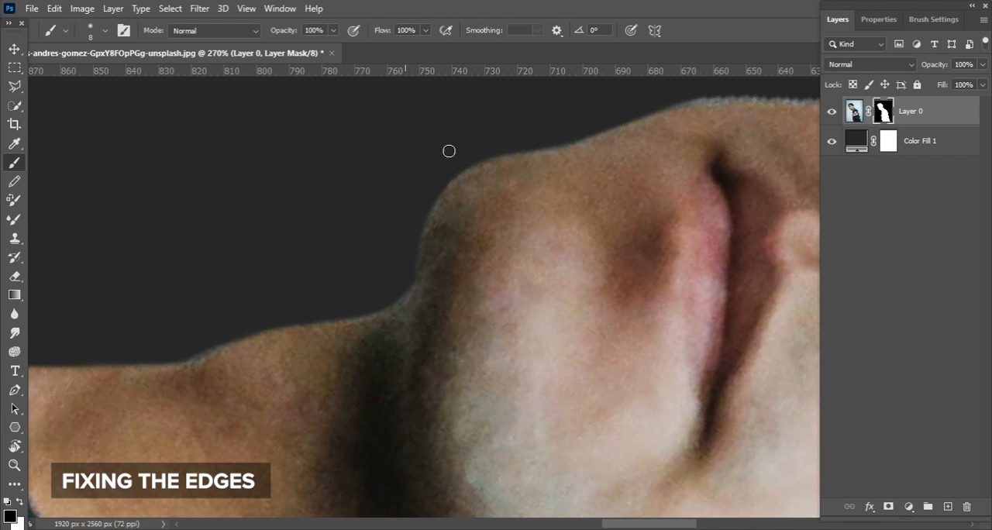
pyautogui.moveTo(218, 334); pyautogui.dragTo(364, 217)
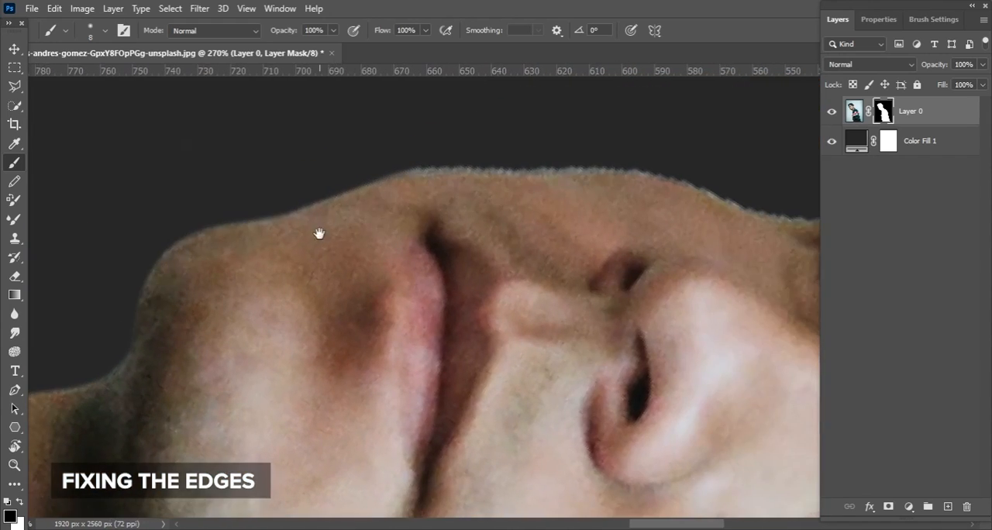
# Mask out the light fringe along the cheek, brow and front hairline of the model's face
pyautogui.press('r')
pyautogui.moveTo(321, 230); pyautogui.dragTo(44, 215)
pyautogui.press('b')
pyautogui.moveTo(598, 123); pyautogui.dragTo(501, 241)
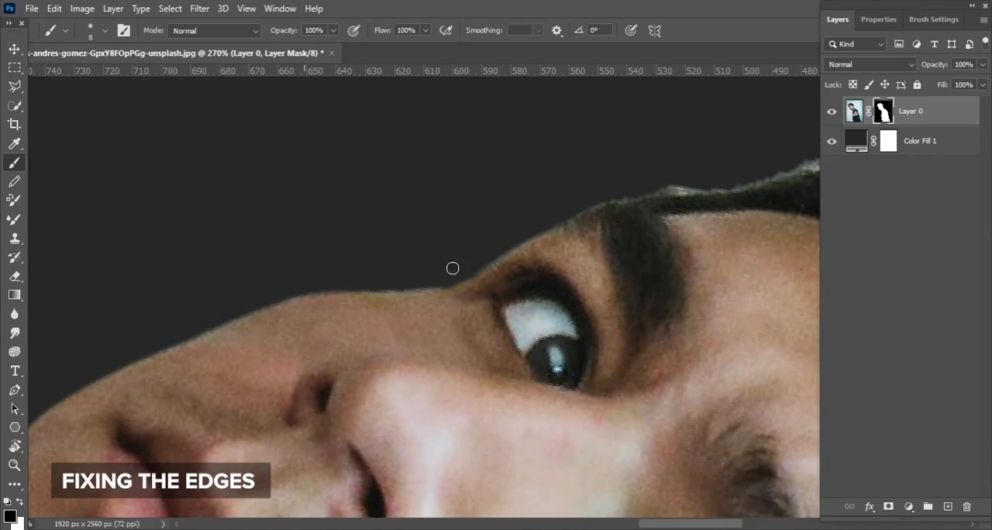
pyautogui.moveTo(523, 210); pyautogui.dragTo(364, 212)
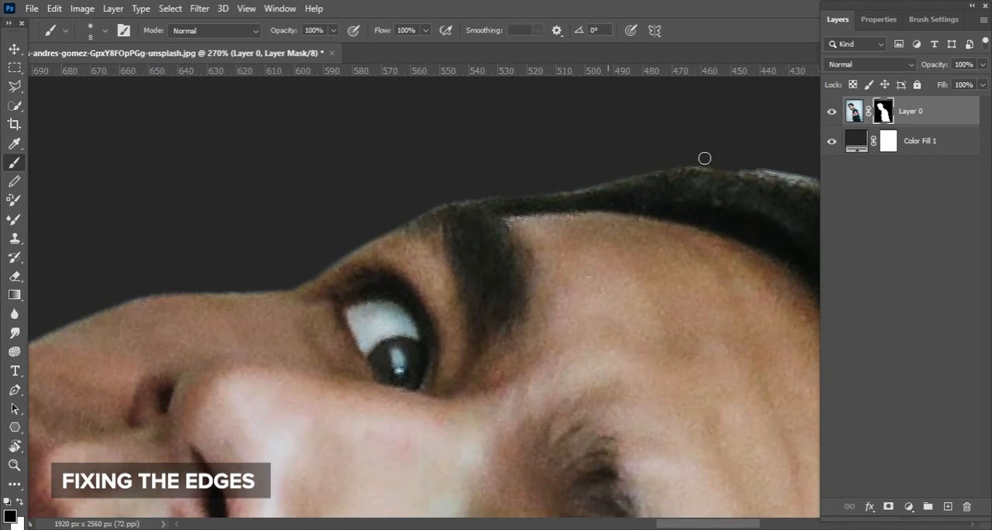
pyautogui.moveTo(707, 159); pyautogui.dragTo(414, 255)
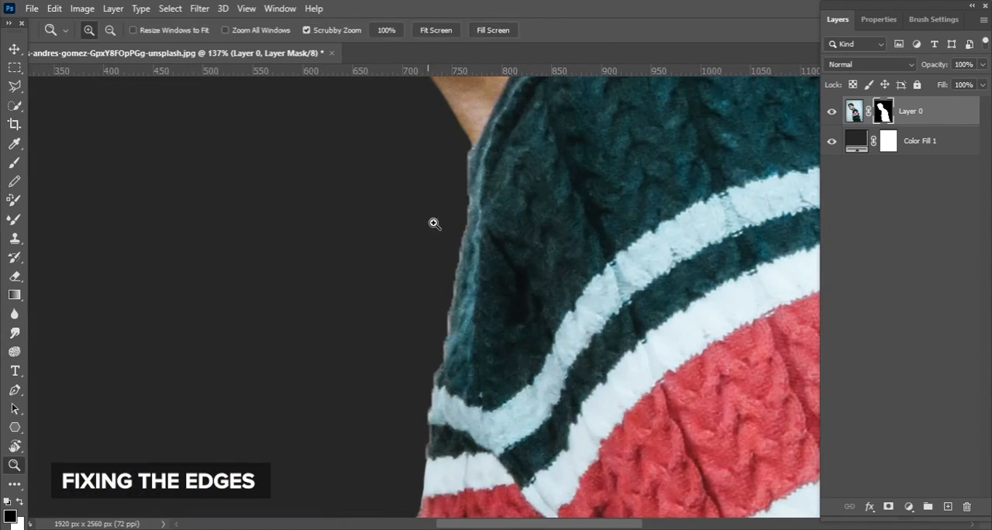
# Smooth the mask along the front edge of the sweater with a 70 px Smudge tool at 100% strength
pyautogui.scroll(2, 435, 247)
pyautogui.scroll(-10, 443, 267)
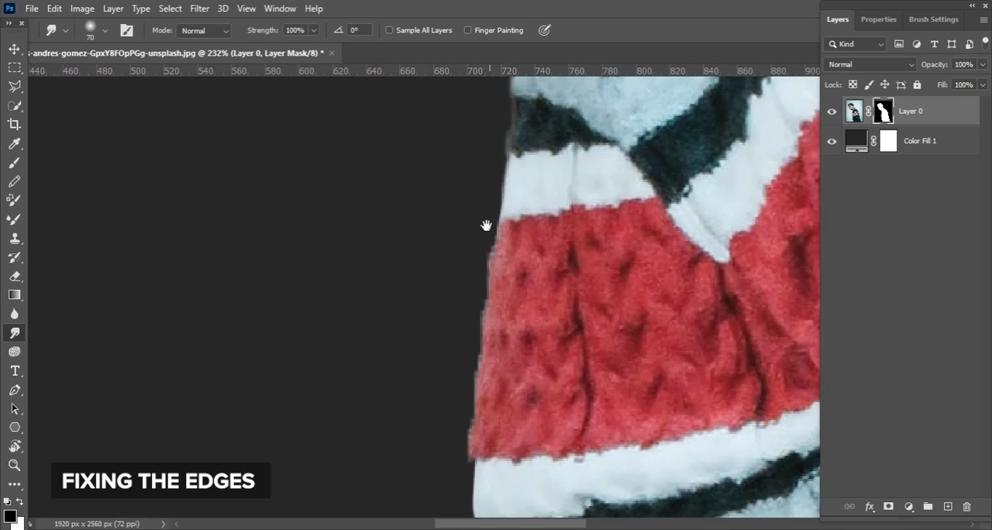
pyautogui.scroll(-10, 504, 220)
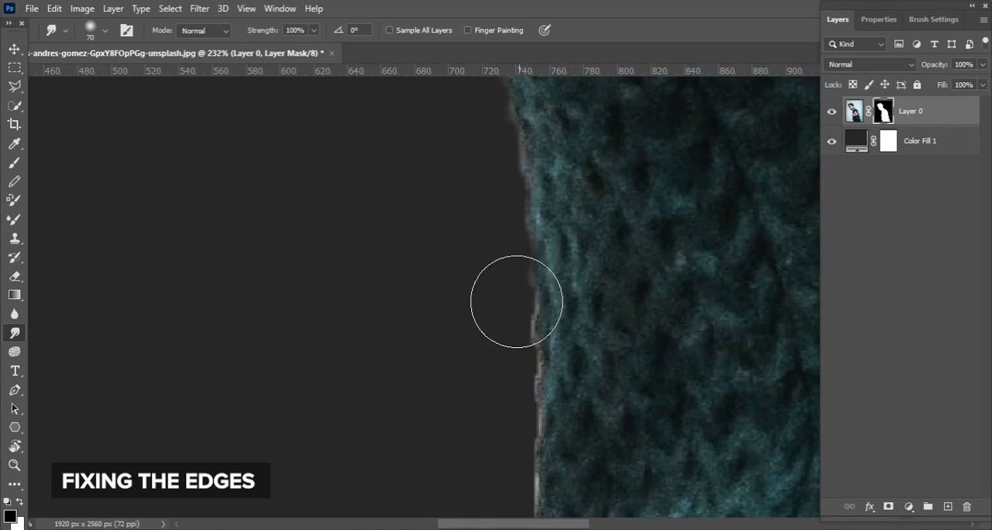
pyautogui.scroll(-8, 532, 279)
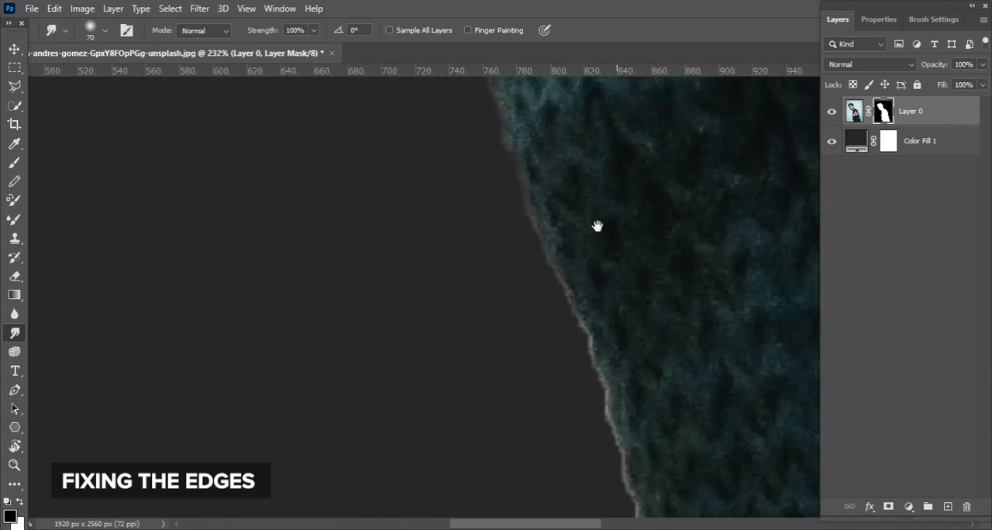
pyautogui.scroll(-3, 601, 395)
# Smudge the mask along the elbow and back edge of the sweater to smooth the jagged outline
pyautogui.hscroll(15, 602, 410)
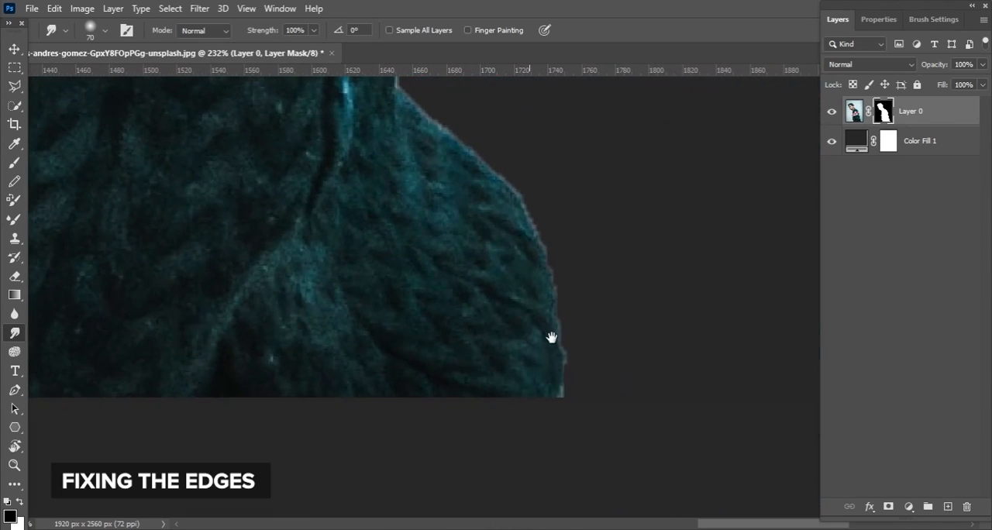
pyautogui.moveTo(548, 180); pyautogui.dragTo(562, 326)
pyautogui.moveTo(453, 217); pyautogui.dragTo(466, 366)
pyautogui.moveTo(452, 185); pyautogui.dragTo(481, 308)
pyautogui.moveTo(454, 202); pyautogui.dragTo(477, 324)
pyautogui.moveTo(468, 193); pyautogui.dragTo(508, 342)
pyautogui.moveTo(459, 182); pyautogui.dragTo(482, 325)
pyautogui.moveTo(457, 203); pyautogui.dragTo(481, 312)
pyautogui.moveTo(469, 201); pyautogui.dragTo(509, 344)
pyautogui.moveTo(475, 193); pyautogui.dragTo(512, 269)
pyautogui.moveTo(477, 234); pyautogui.dragTo(504, 271)
pyautogui.moveTo(465, 190); pyautogui.dragTo(489, 256)
pyautogui.scroll(-10, 355, 178)
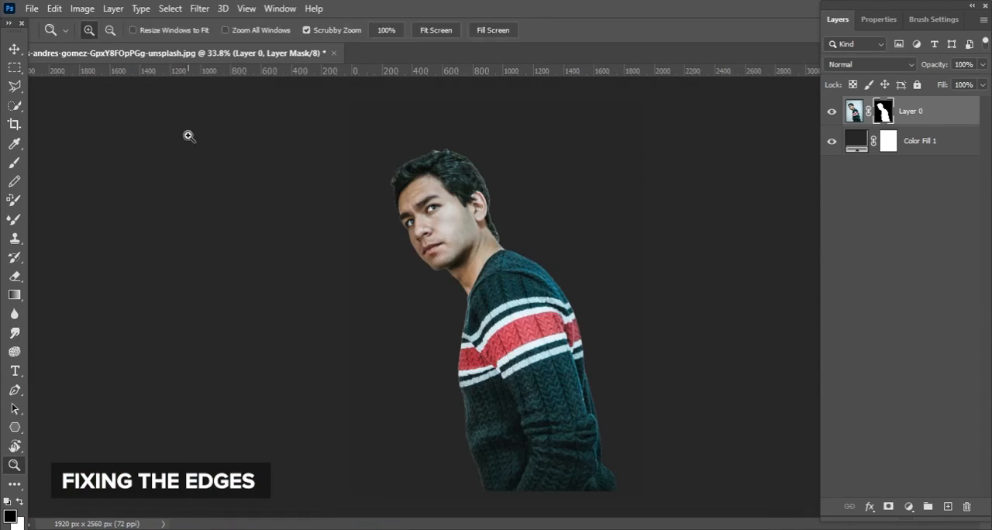
# Place the palm-tree street photo in the document and scale it to 102.91% to cover the canvas
pyautogui.press('v')
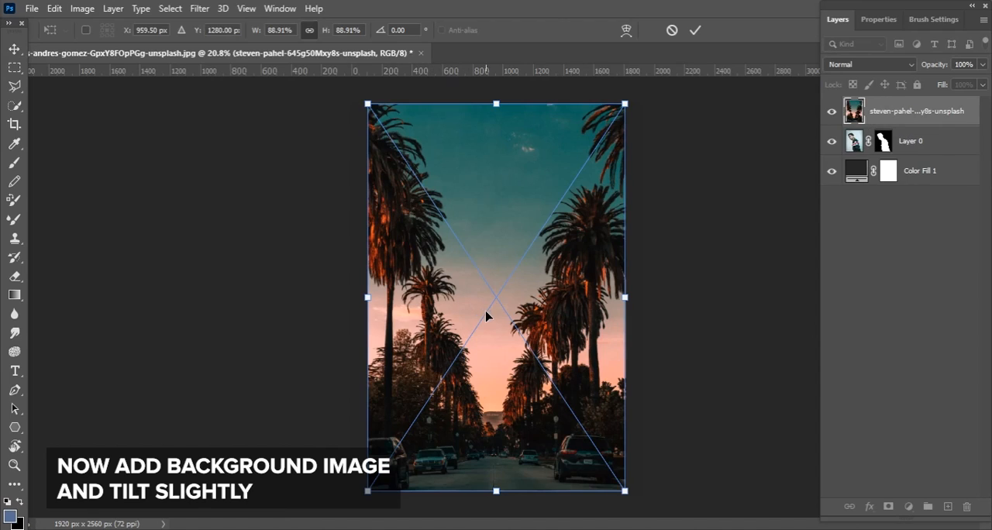
pyautogui.moveTo(486, 311); pyautogui.dragTo(469, 300)
pyautogui.moveTo(610, 287); pyautogui.dragTo(650, 286)
pyautogui.moveTo(602, 323); pyautogui.dragTo(599, 338)
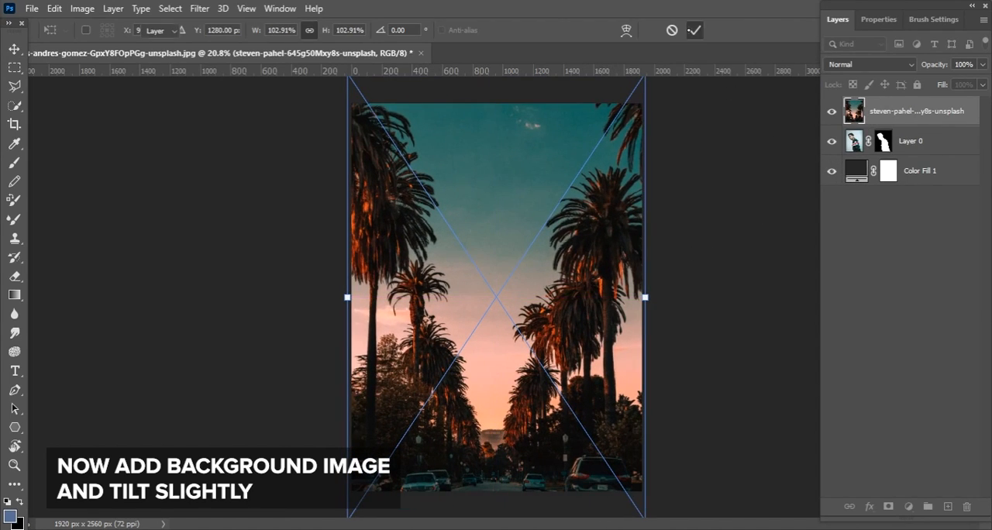
pyautogui.press('Return')
# Move the palm-tree background layer beneath the model layer and tilt it slightly counterclockwise
pyautogui.moveTo(915, 111); pyautogui.dragTo(891, 167)
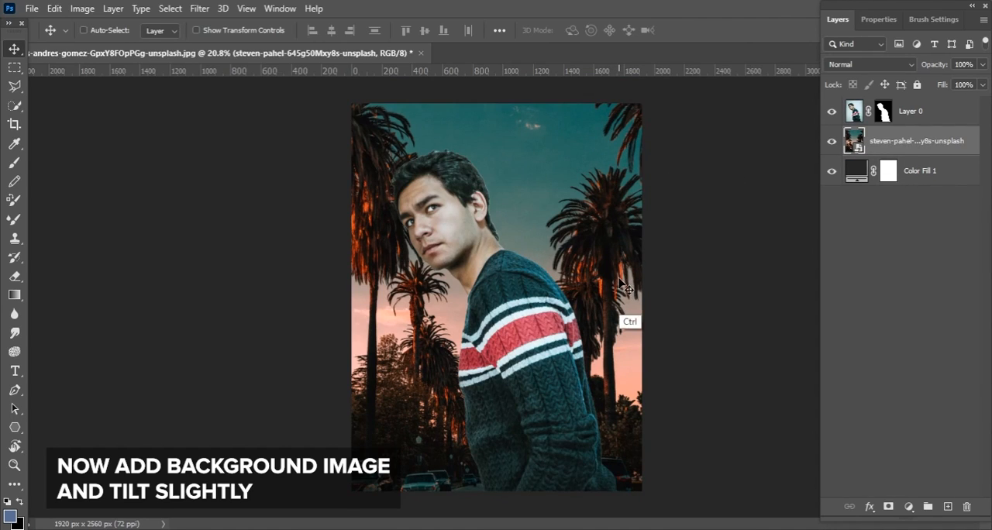
pyautogui.hotkey('ctrl', 't')
pyautogui.moveTo(666, 285); pyautogui.dragTo(641, 263)
pyautogui.press('Return')
# Darken the model with a clipped Curves adjustment using points at input 71, output 50 and input 205, output 178
pyautogui.click(909, 506)
pyautogui.click(899, 379)
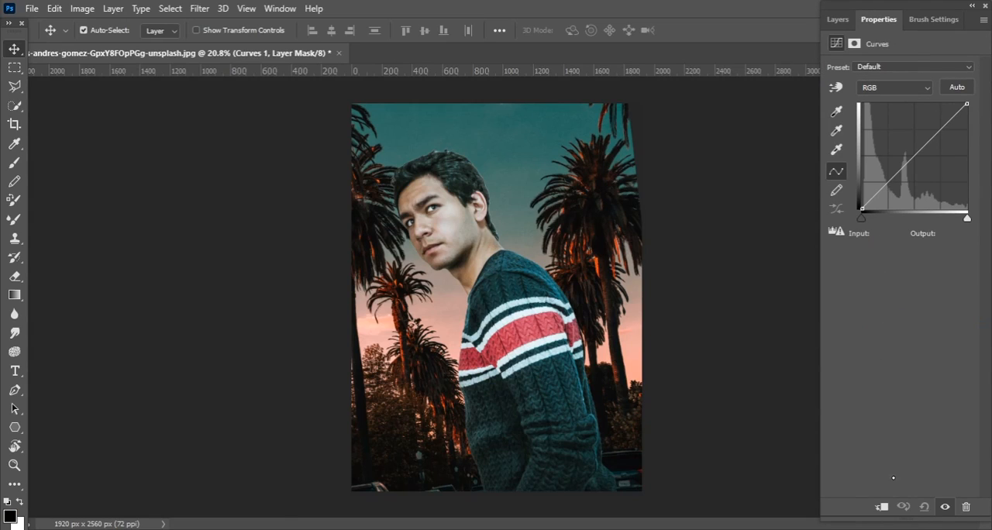
pyautogui.moveTo(900, 170); pyautogui.dragTo(897, 180)
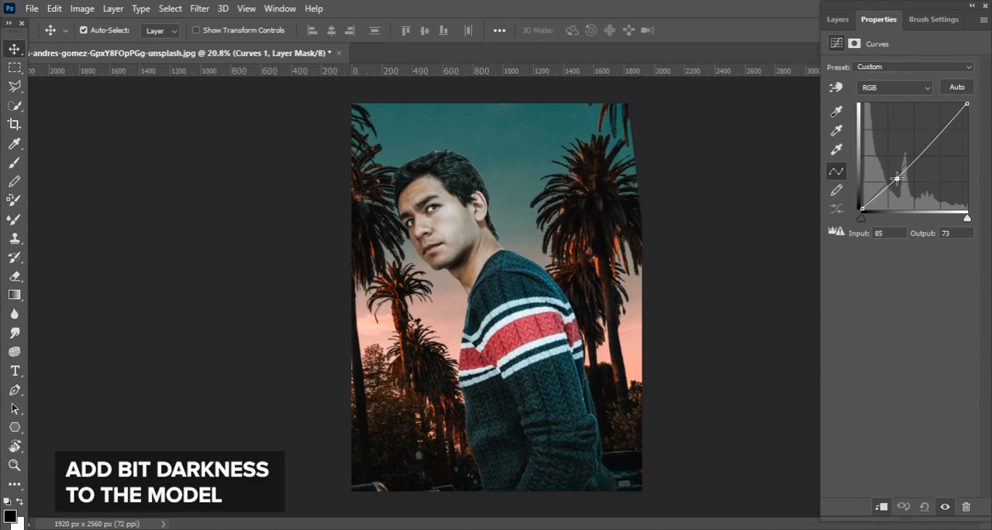
pyautogui.moveTo(949, 126); pyautogui.dragTo(948, 136)
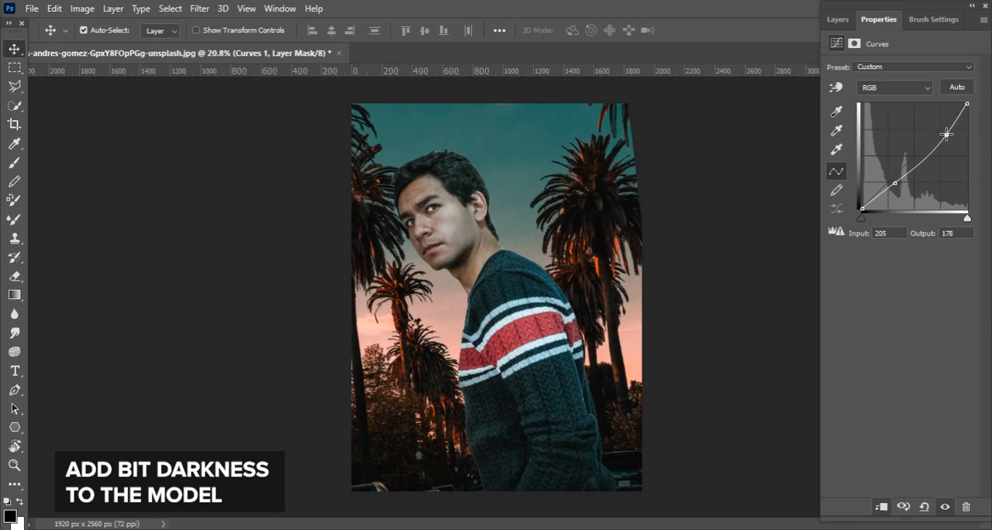
pyautogui.moveTo(899, 183); pyautogui.dragTo(895, 187)
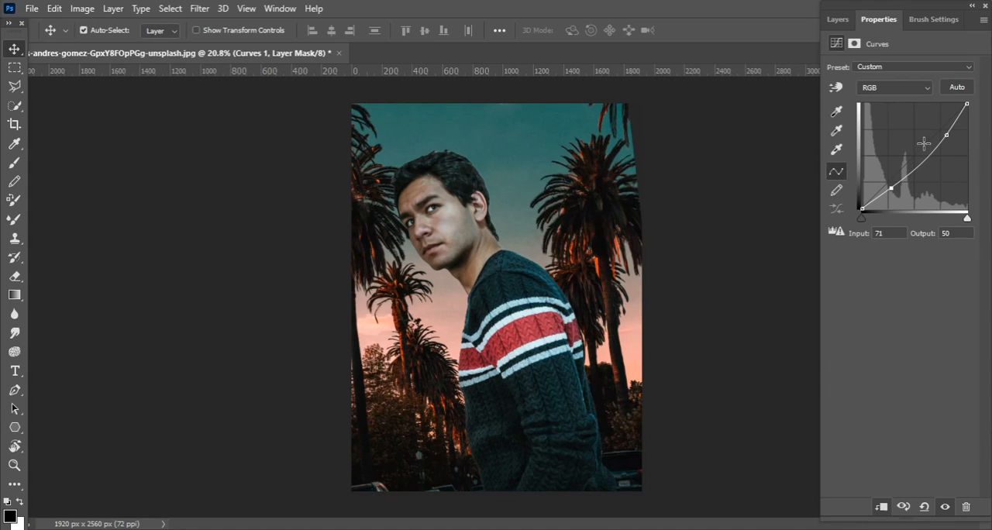
# Add a clipped Brightness/Contrast adjustment to the model with brightness at -62
pyautogui.click(838, 18)
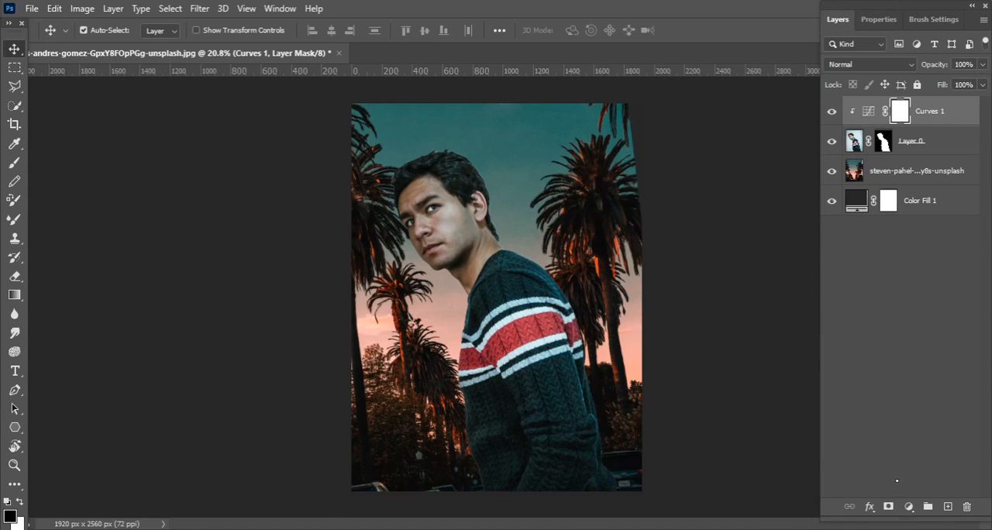
pyautogui.click(908, 507)
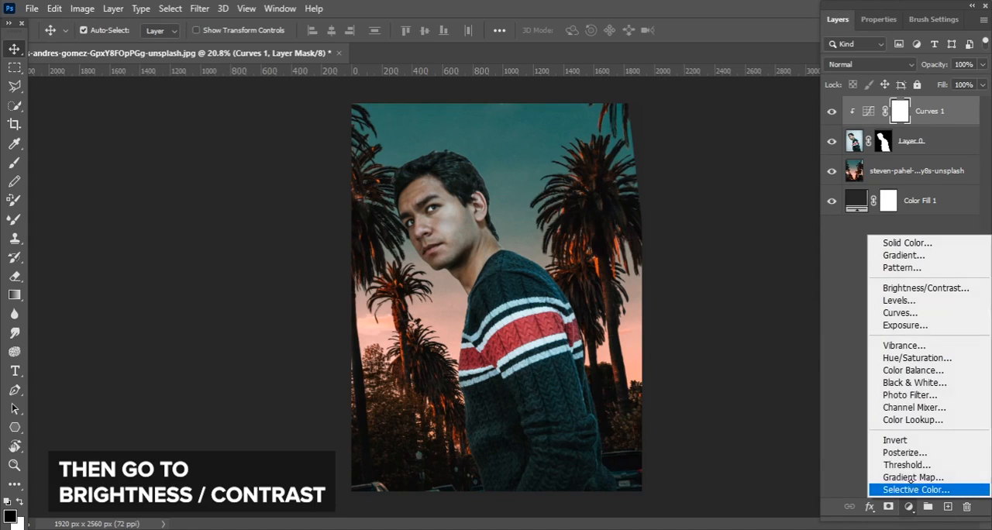
pyautogui.click(923, 288)
pyautogui.moveTo(901, 107); pyautogui.dragTo(881, 108)
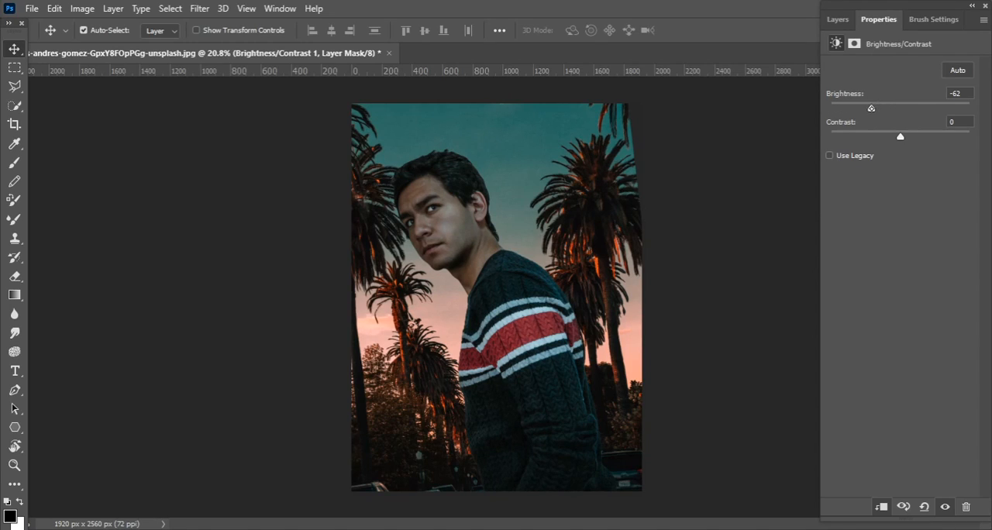
pyautogui.click(833, 20)
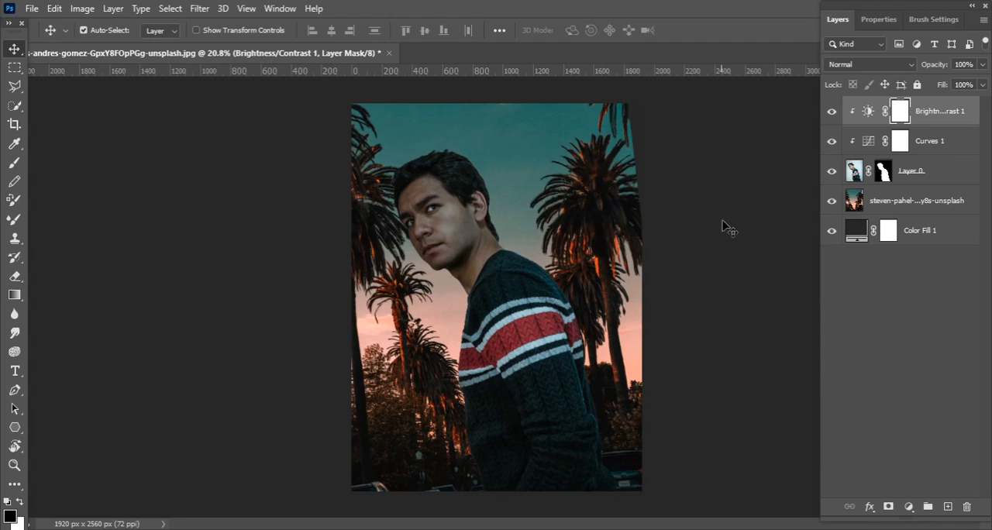
# Add a new empty layer on top and sample a dark shadow color from the lower trees of the background
pyautogui.keyDown('ctrl'); pyautogui.click(883, 201); pyautogui.keyUp('ctrl')
pyautogui.click(947, 506)
pyautogui.click(14, 163)
pyautogui.press('i')
pyautogui.press('z')
pyautogui.moveTo(458, 432); pyautogui.dragTo(529, 387)
pyautogui.press('i')
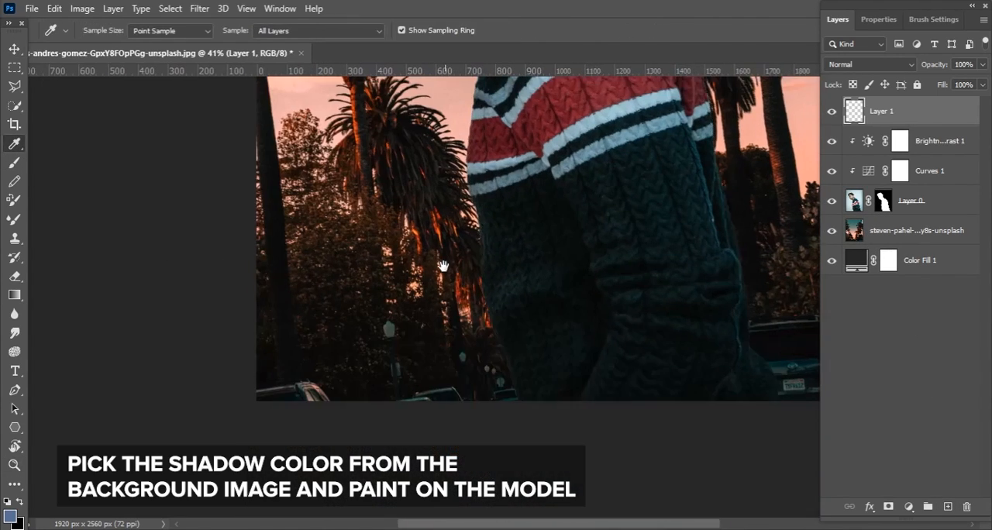
pyautogui.moveTo(438, 343); pyautogui.dragTo(426, 343)
# Load the model's outline as a selection and get a soft round brush ready on the new layer
pyautogui.click(14, 163)
pyautogui.press('z')
pyautogui.moveTo(182, 252); pyautogui.dragTo(101, 268)
pyautogui.moveTo(539, 397); pyautogui.dragTo(591, 372)
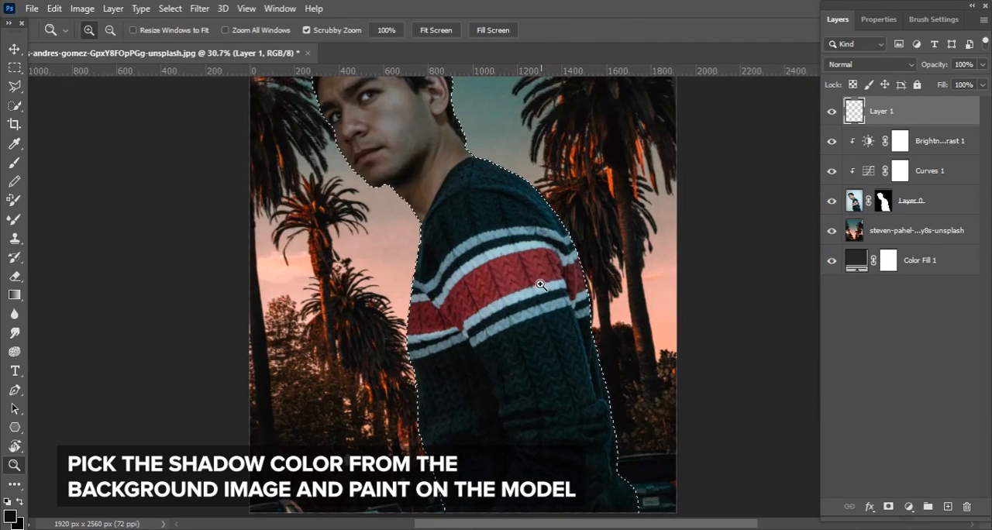
pyautogui.press('b')
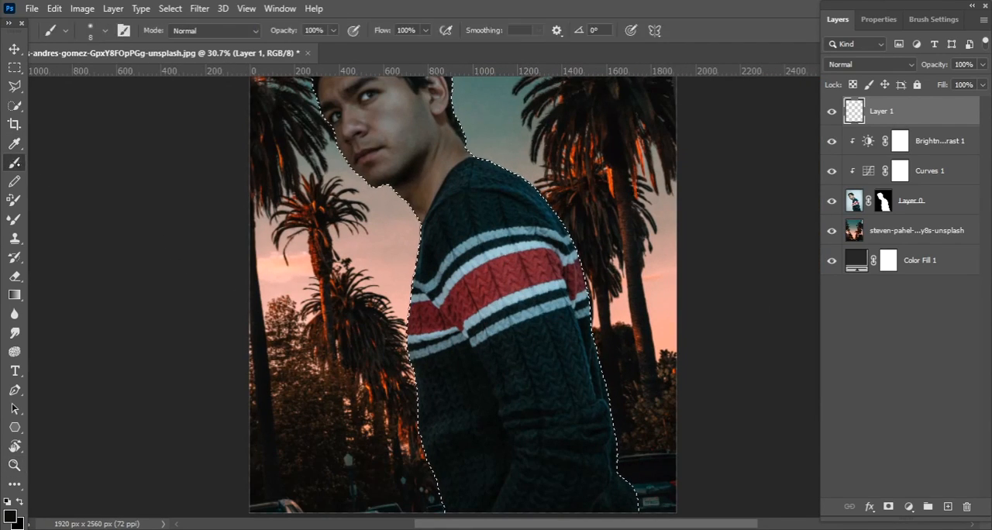
pyautogui.rightClick(450, 209)
pyautogui.click(395, 297)
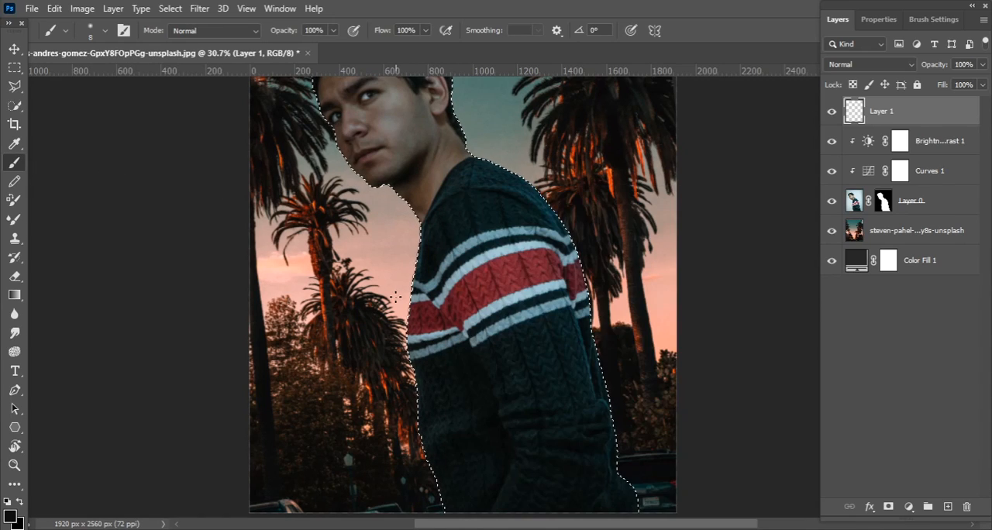
# Paint the sampled shadow color over the sweater with the brush enlarged to 1100 px, and deselect the model
pyautogui.press(']')
pyautogui.press(']')
pyautogui.press(']')
pyautogui.press(']')
pyautogui.press(']')
pyautogui.press(']')
pyautogui.press(']')
pyautogui.press(']')
pyautogui.press(']')
pyautogui.press(']')
pyautogui.press(']')
pyautogui.press(']')
pyautogui.press(']')
pyautogui.press(']')
pyautogui.press(']')
pyautogui.press(']')
pyautogui.press(']')
pyautogui.moveTo(513, 252)
pyautogui.mouseDown()
pyautogui.moveTo(532, 324)
pyautogui.moveTo(513, 195)
pyautogui.mouseUp()
pyautogui.moveTo(571, 263); pyautogui.dragTo(574, 392)
pyautogui.moveTo(541, 285); pyautogui.dragTo(453, 164)
pyautogui.hotkey('ctrl', 'd')
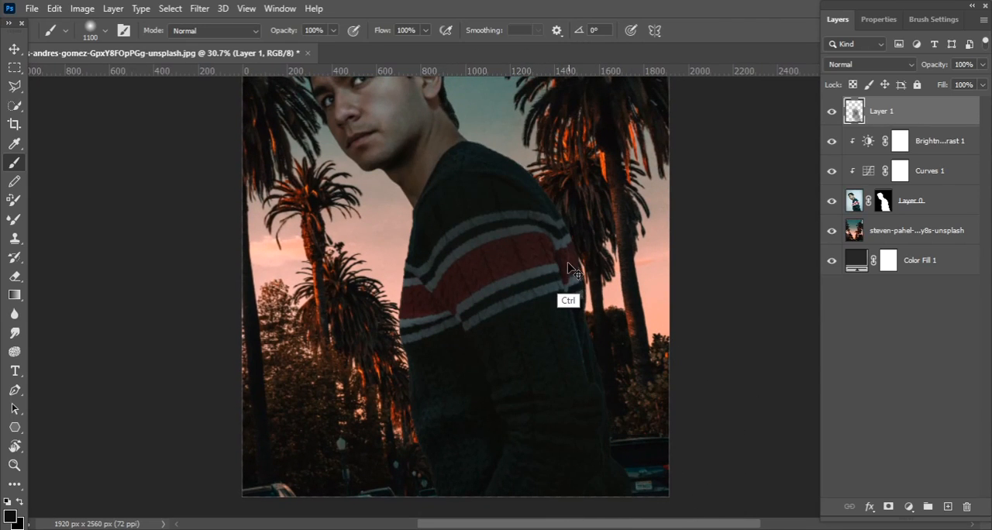
# Erase part of the painted shadow over the sweater with a soft 1100 px Eraser
pyautogui.click(15, 276)
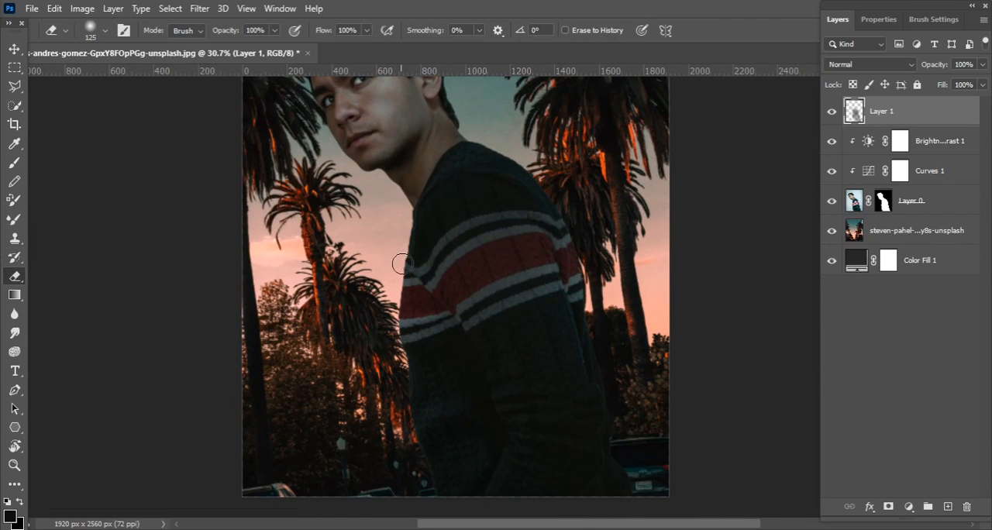
pyautogui.press(']')
pyautogui.press(']')
pyautogui.press(']')
pyautogui.press(']')
pyautogui.press(']')
pyautogui.press(']')
pyautogui.press(']')
pyautogui.press(']')
pyautogui.press(']')
pyautogui.press(']')
pyautogui.press(']')
pyautogui.click(484, 316)
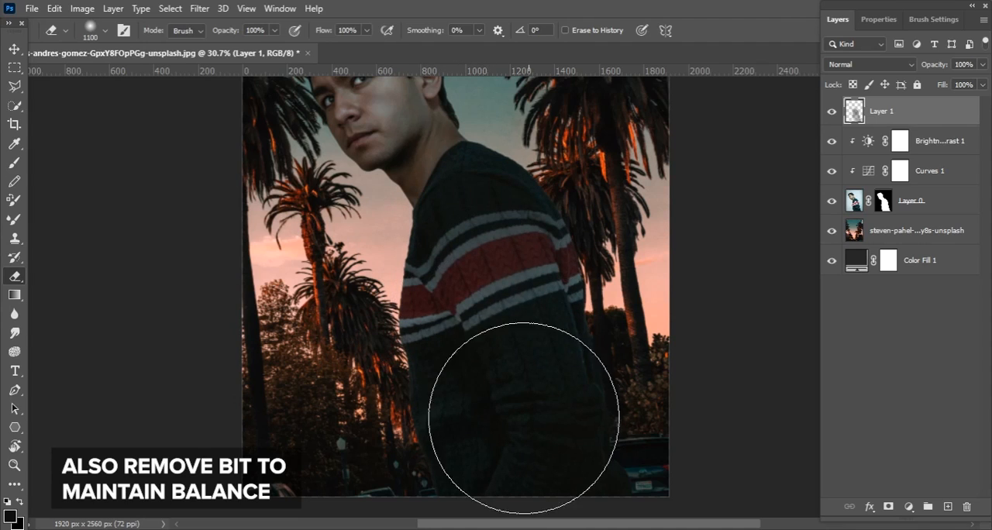
# Erase more of the painted shadow over the lower sweater with the soft Eraser reduced to 800 px and 900 px
pyautogui.press('[')
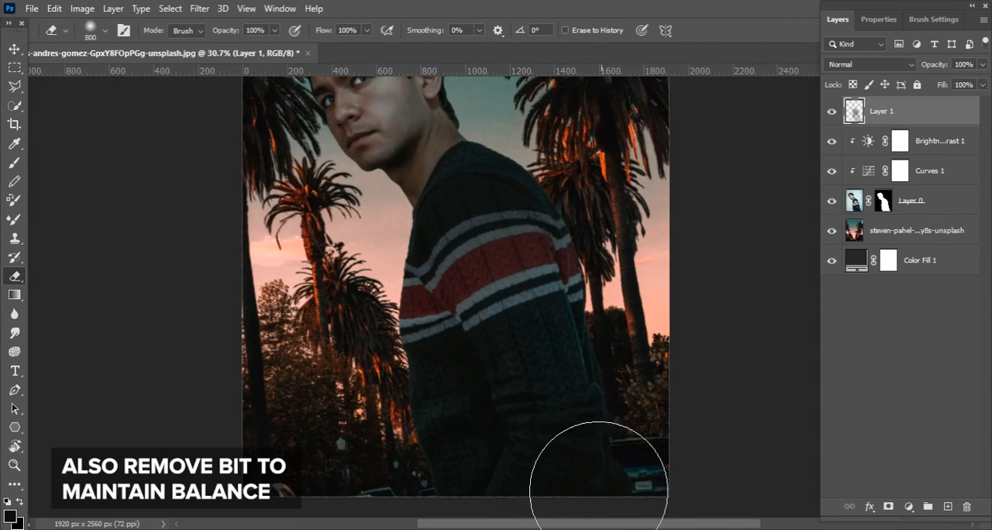
pyautogui.press('[')
pyautogui.press('[')
pyautogui.press(']')
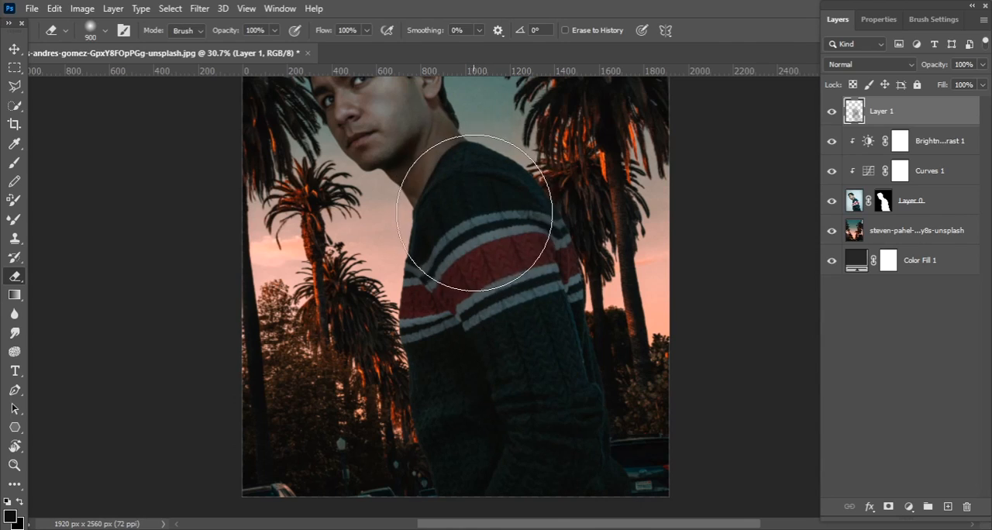
pyautogui.press('v')
pyautogui.scroll(-2, 480, 254)
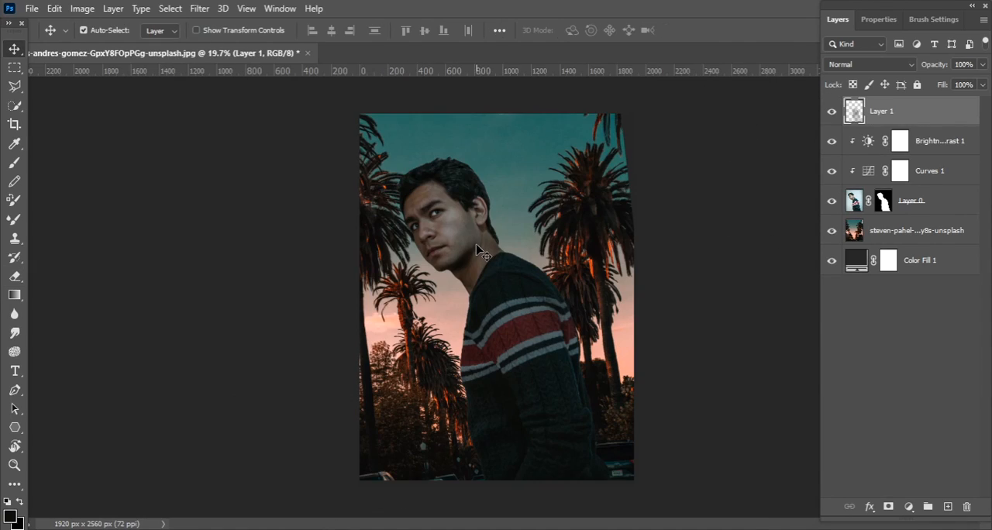
# Add an empty layer directly above the palm-tree background and sample an orange highlight color from the sunlit trees
pyautogui.click(915, 230)
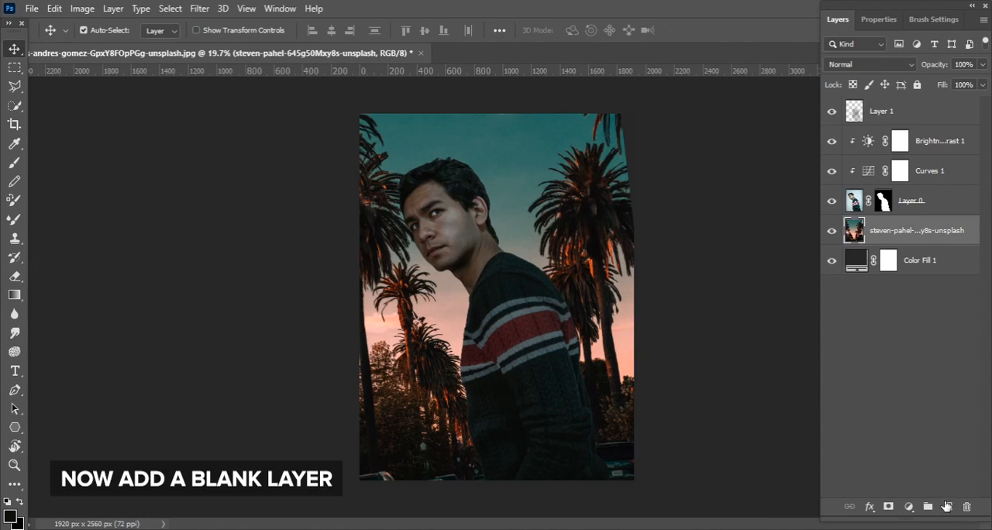
pyautogui.click(947, 507)
pyautogui.click(14, 144)
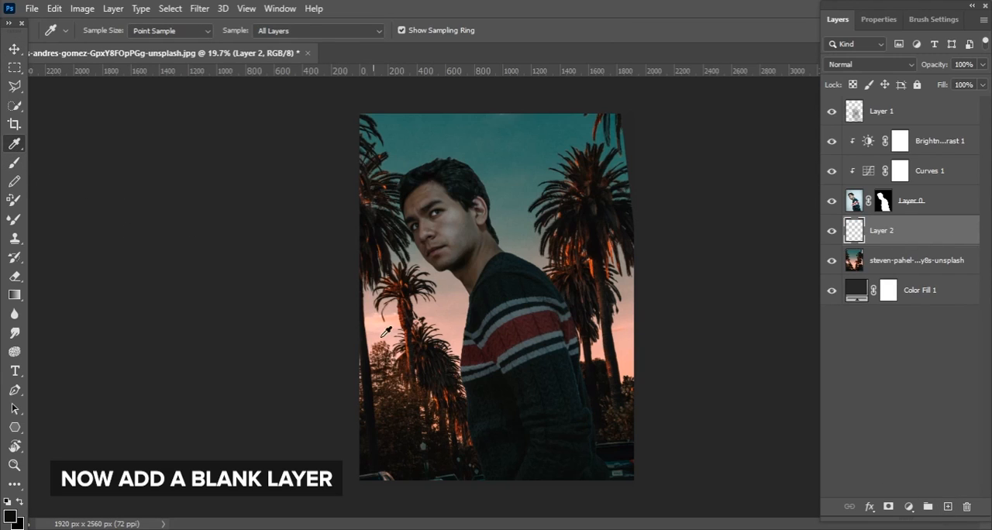
pyautogui.moveTo(454, 419); pyautogui.dragTo(470, 251)
pyautogui.moveTo(379, 255); pyautogui.dragTo(412, 316)
pyautogui.moveTo(360, 256); pyautogui.dragTo(357, 246)
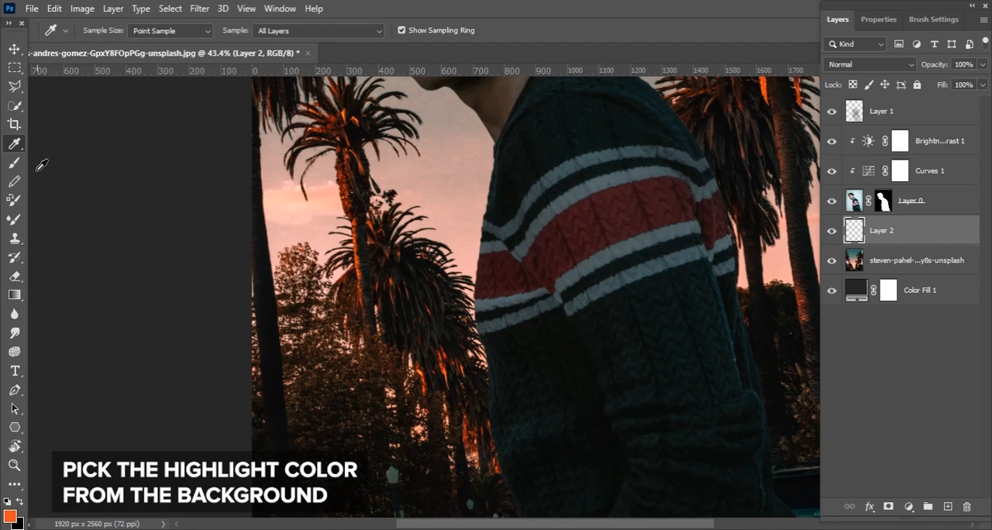
# Adjust the sampled foreground color to a slightly lighter, brighter orange
pyautogui.click(10, 516)
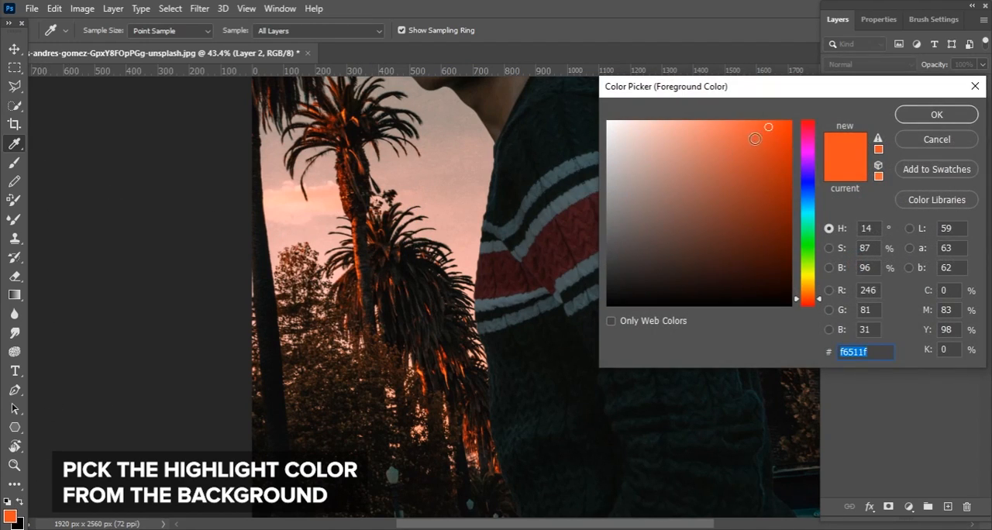
pyautogui.moveTo(753, 142); pyautogui.dragTo(763, 115)
pyautogui.click(910, 117)
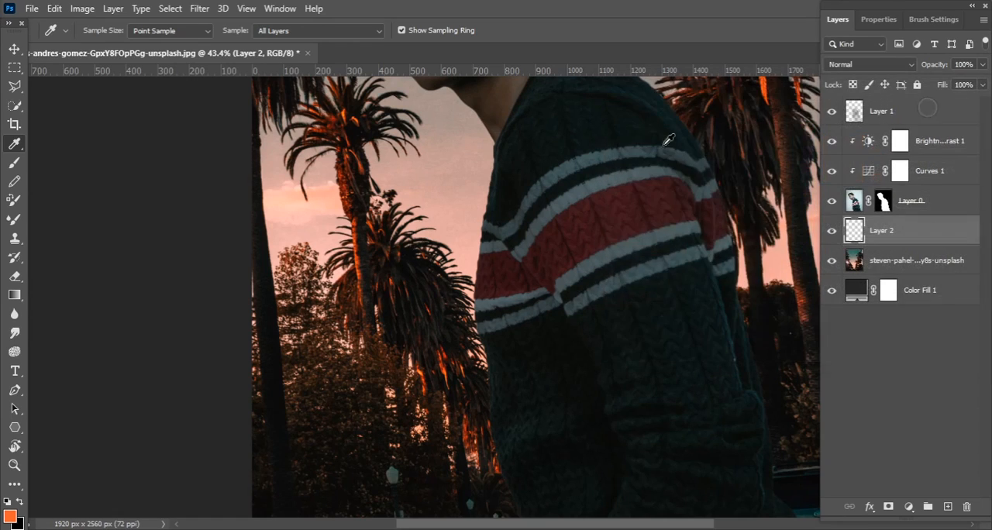
# Set the new layer's blend mode to Screen and get the Brush tool ready
pyautogui.click(14, 162)
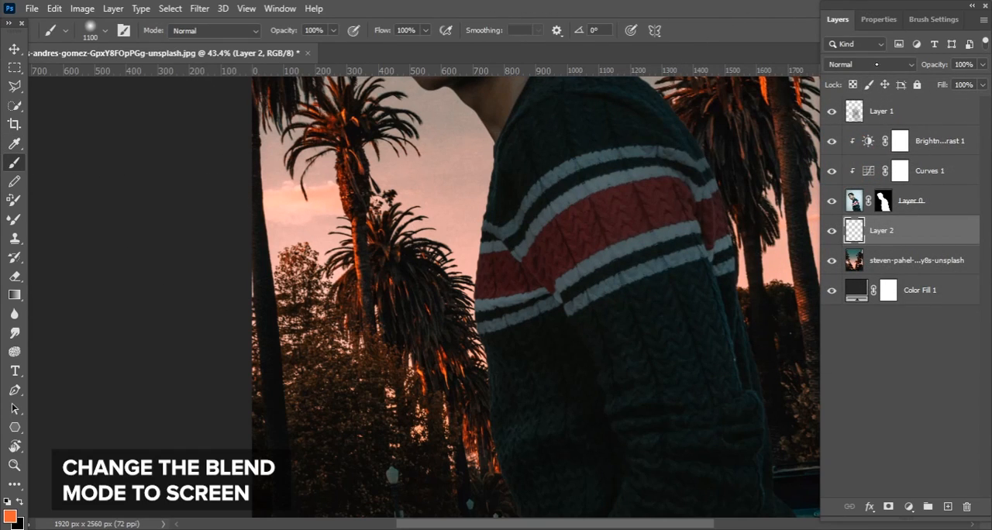
pyautogui.click(877, 64)
pyautogui.click(869, 186)
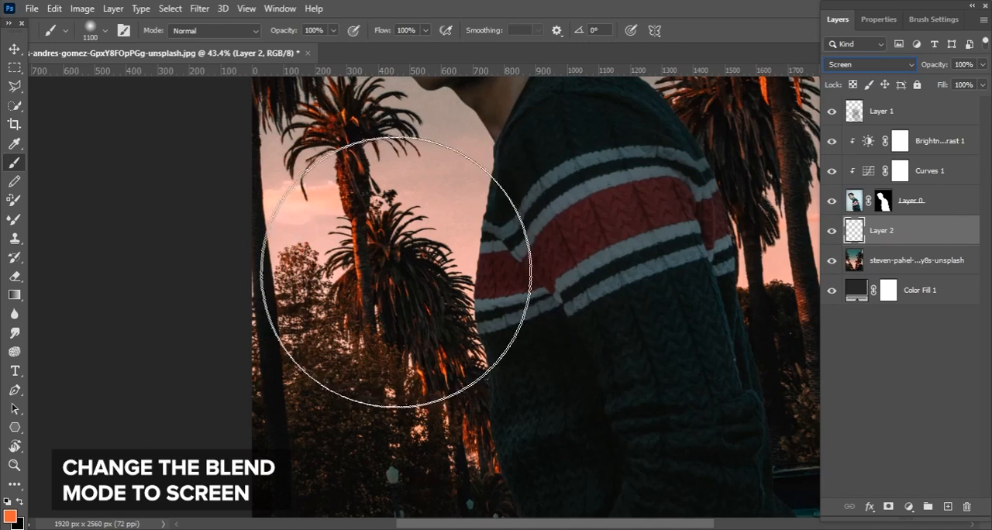
# Paint a soft orange glow over the background trees on both sides of the model with a 1100 px brush, undoing unwanted dabs
pyautogui.moveTo(498, 312); pyautogui.dragTo(434, 246)
pyautogui.click(467, 366)
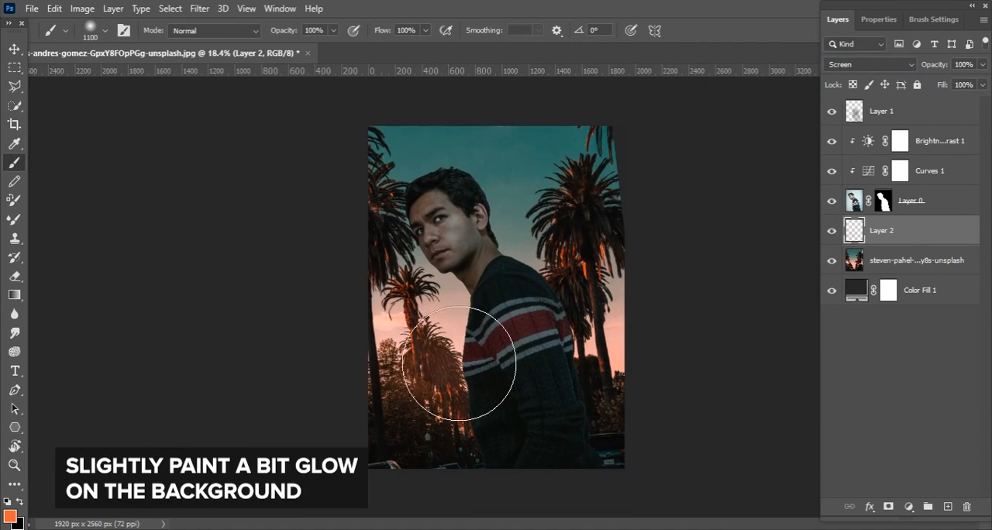
pyautogui.click(628, 381)
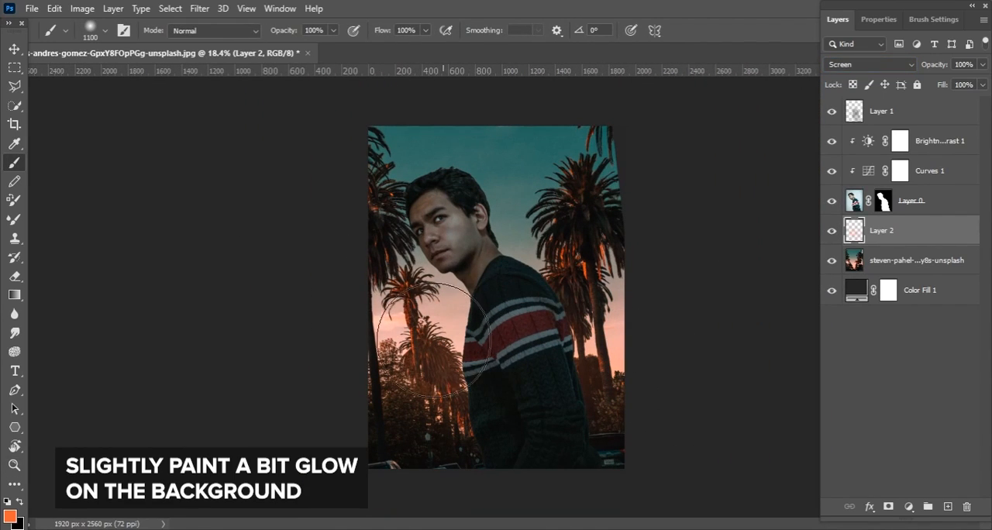
pyautogui.click(687, 423)
pyautogui.hotkey('ctrl', 'z')
pyautogui.click(393, 319)
pyautogui.hotkey('ctrl', 'z')
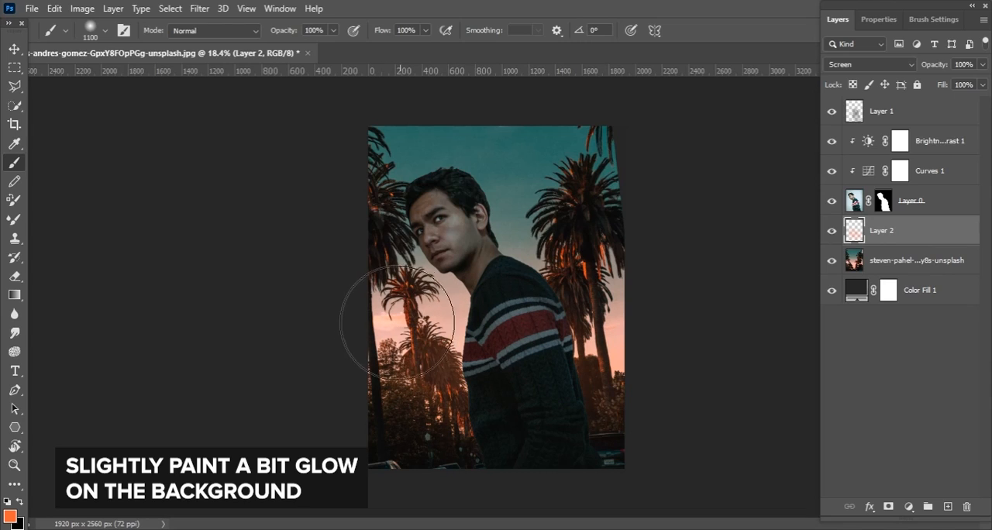
pyautogui.click(440, 356)
pyautogui.click(384, 305)
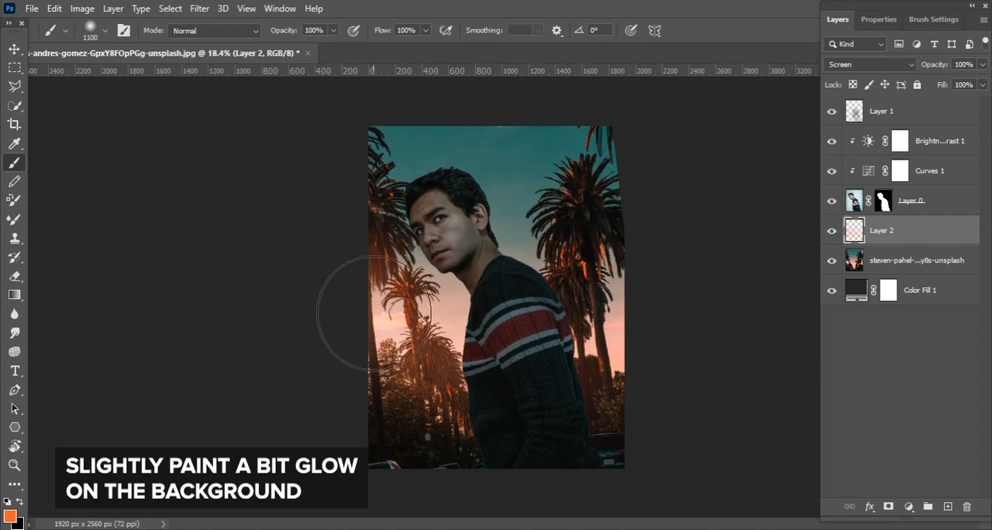
pyautogui.press('z')
pyautogui.moveTo(516, 356); pyautogui.dragTo(568, 336)
pyautogui.press('b')
pyautogui.moveTo(520, 311)
pyautogui.mouseDown()
pyautogui.moveTo(530, 357)
pyautogui.moveTo(489, 309)
pyautogui.mouseUp()
pyautogui.press('z')
pyautogui.press('b')
pyautogui.press('v')
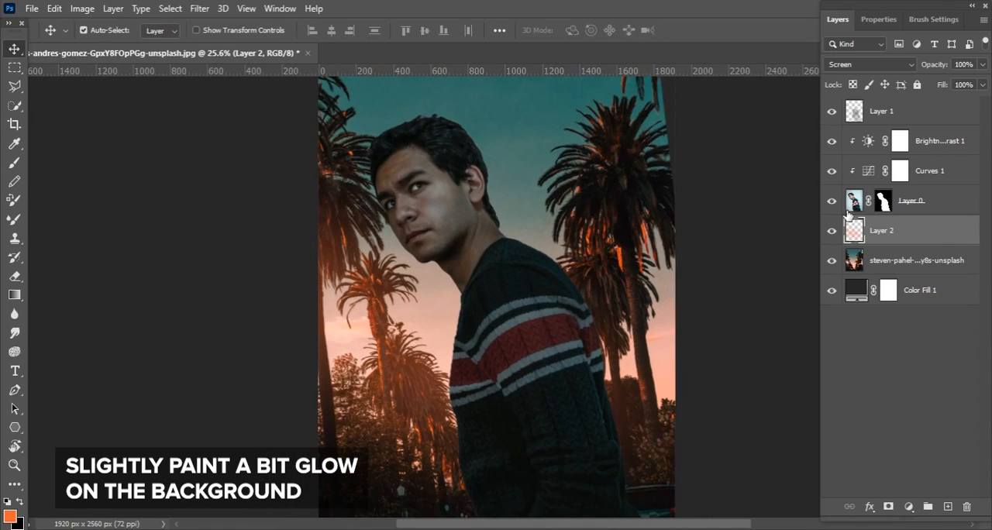
# Apply Lens Blur to the palm-tree background with radius 77, blade curvature 62, rotation 232 and noise amount 9
pyautogui.click(874, 262)
pyautogui.moveTo(429, 253); pyautogui.dragTo(410, 207)
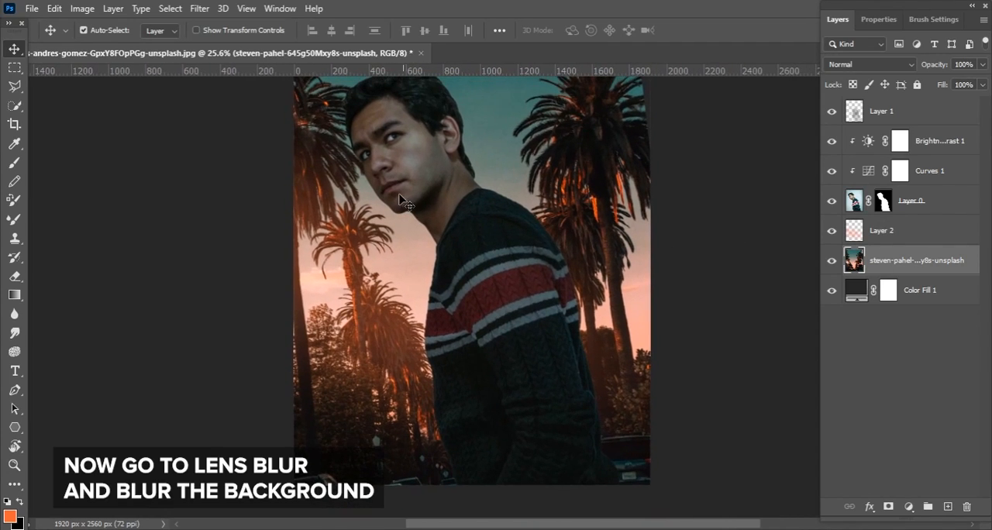
pyautogui.click(200, 8)
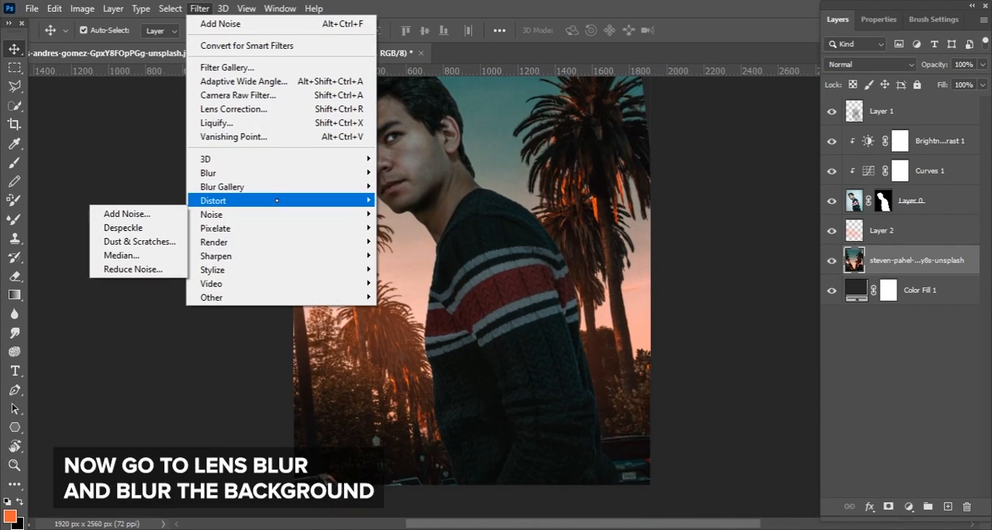
pyautogui.moveTo(274, 172)
pyautogui.click(132, 241)
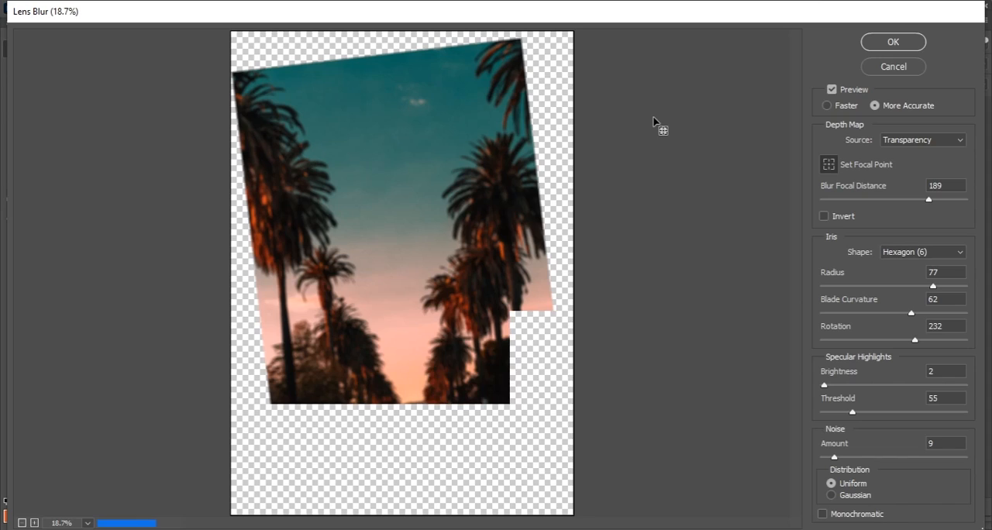
pyautogui.click(884, 49)
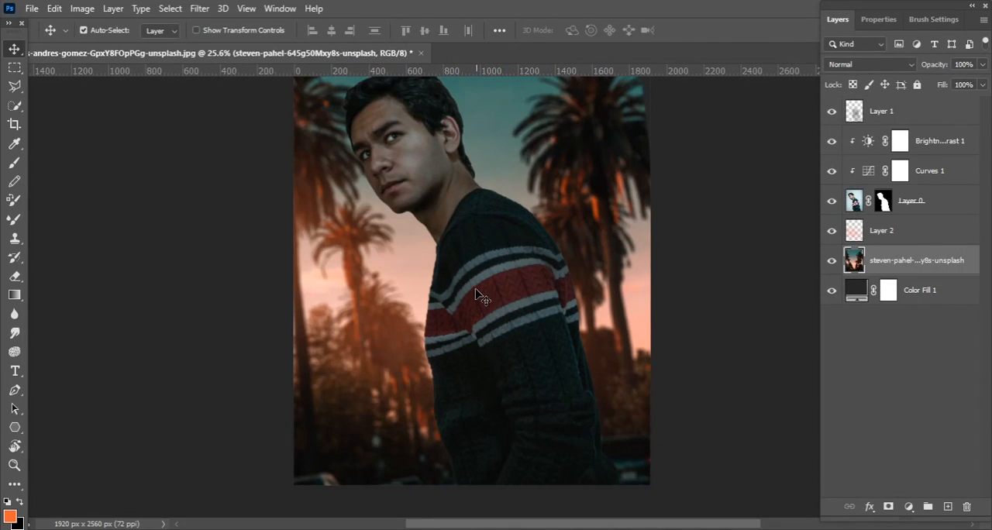
# Add a Curves adjustment above the shadow layer and raise its Red channel from input 183 to output 221
pyautogui.moveTo(479, 308); pyautogui.dragTo(486, 353)
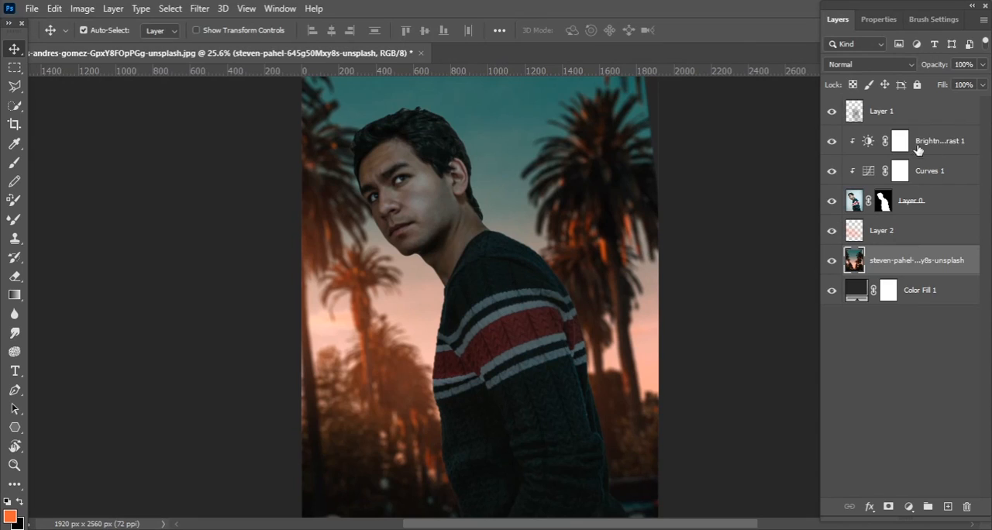
pyautogui.click(905, 113)
pyautogui.click(909, 506)
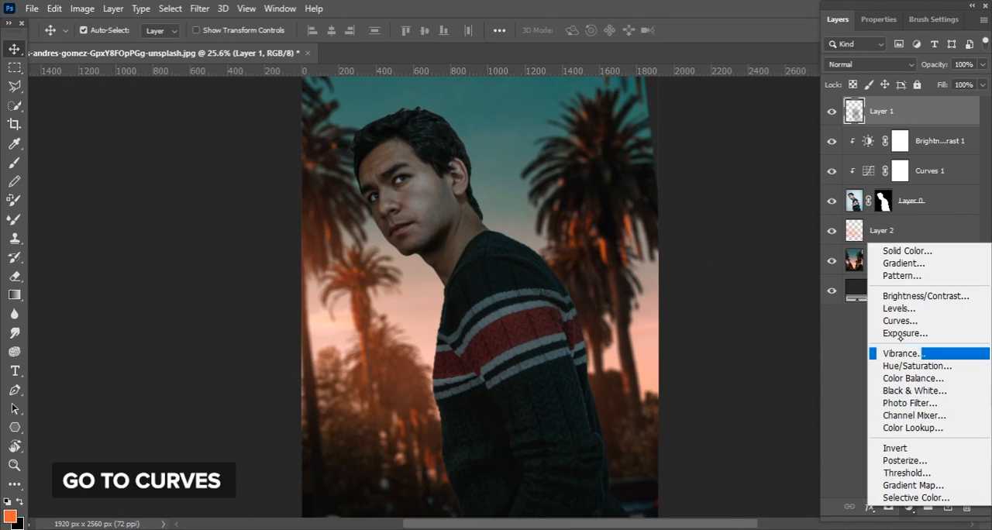
pyautogui.click(904, 319)
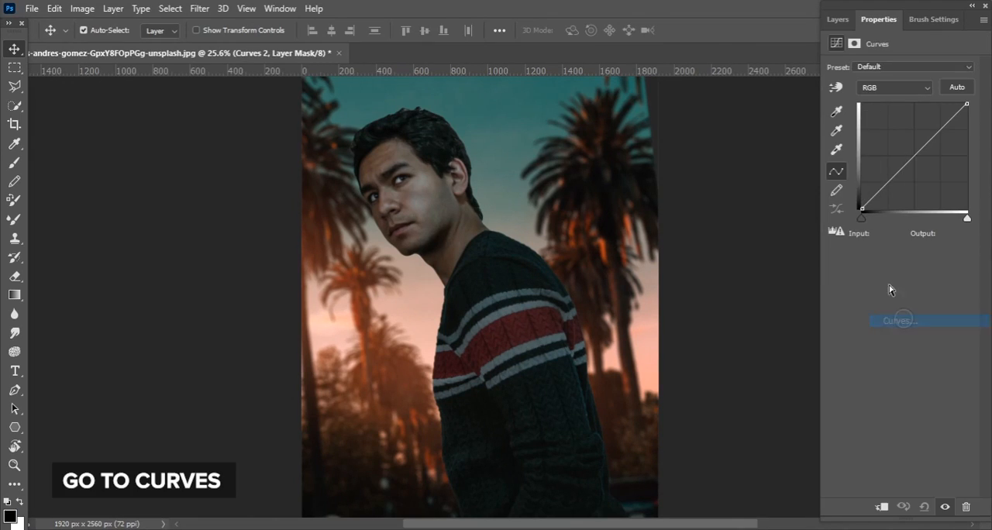
pyautogui.click(897, 88)
pyautogui.click(884, 110)
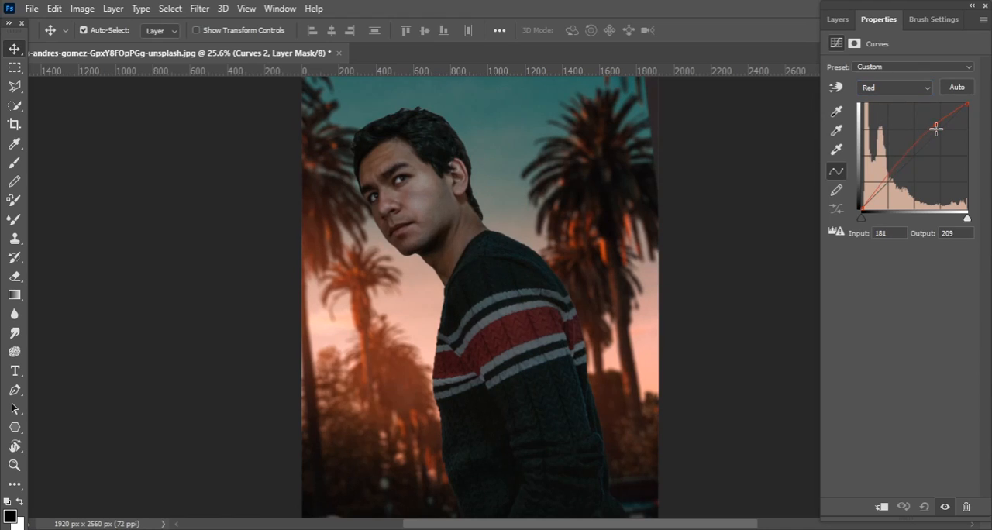
pyautogui.moveTo(937, 129); pyautogui.dragTo(937, 124)
# Raise the Green curve slightly from input 181 to output 191 and the RGB curve from 170 to 185
pyautogui.click(909, 90)
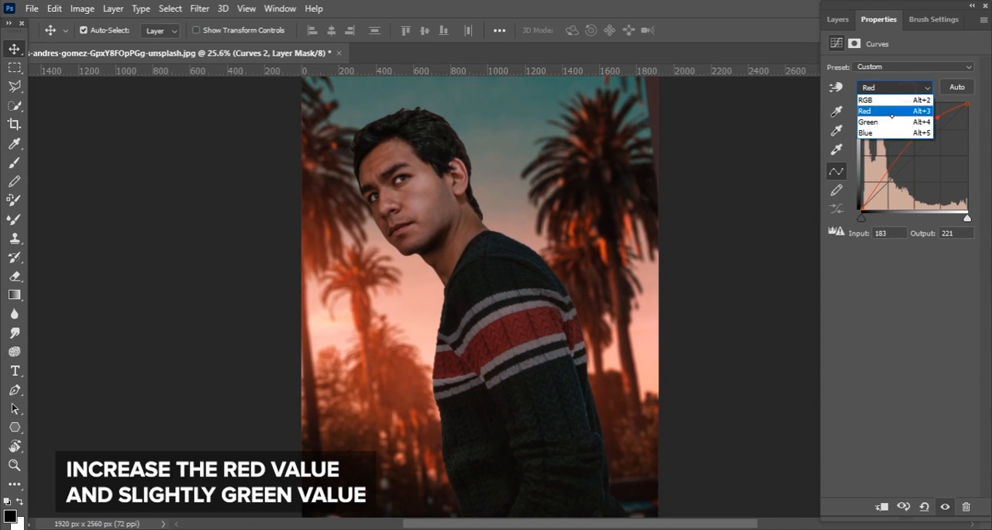
pyautogui.click(893, 122)
pyautogui.click(936, 128)
pyautogui.click(917, 90)
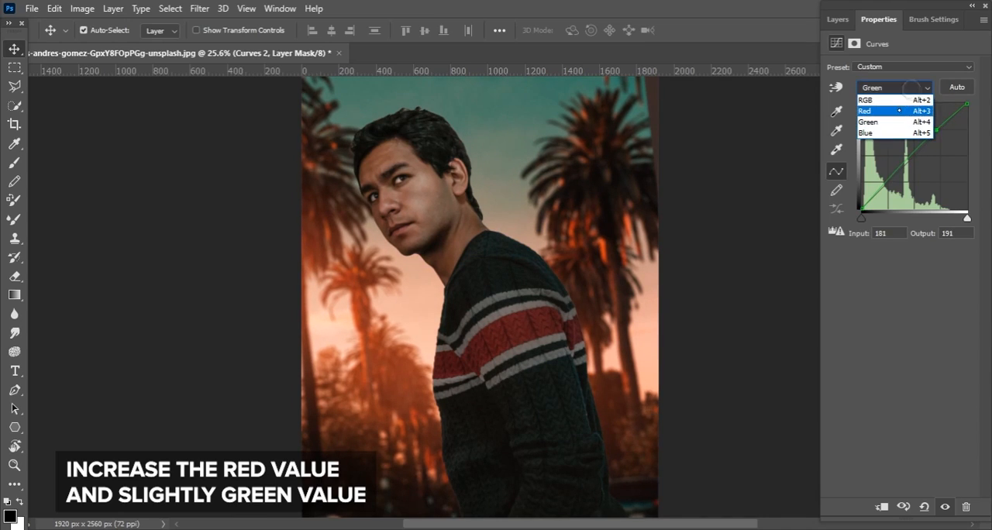
pyautogui.click(905, 94)
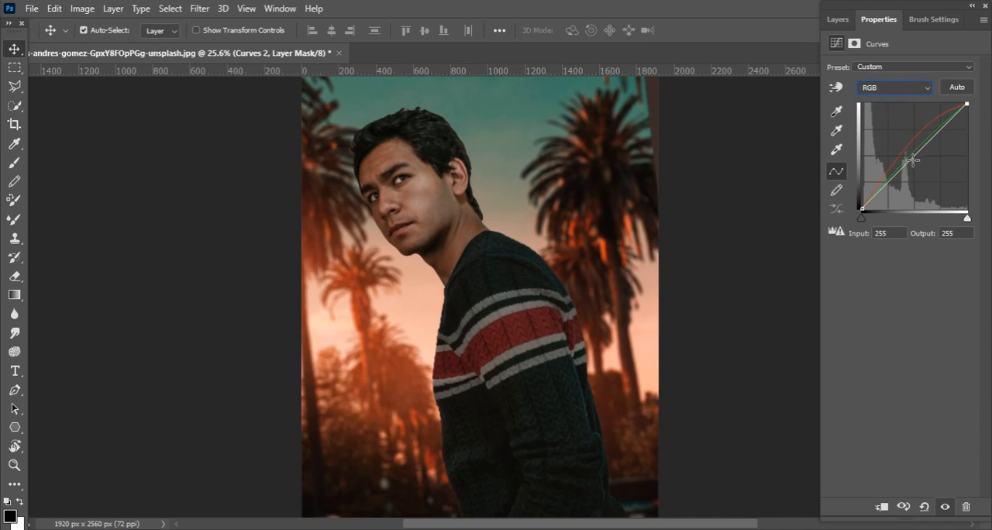
pyautogui.moveTo(932, 135); pyautogui.dragTo(931, 132)
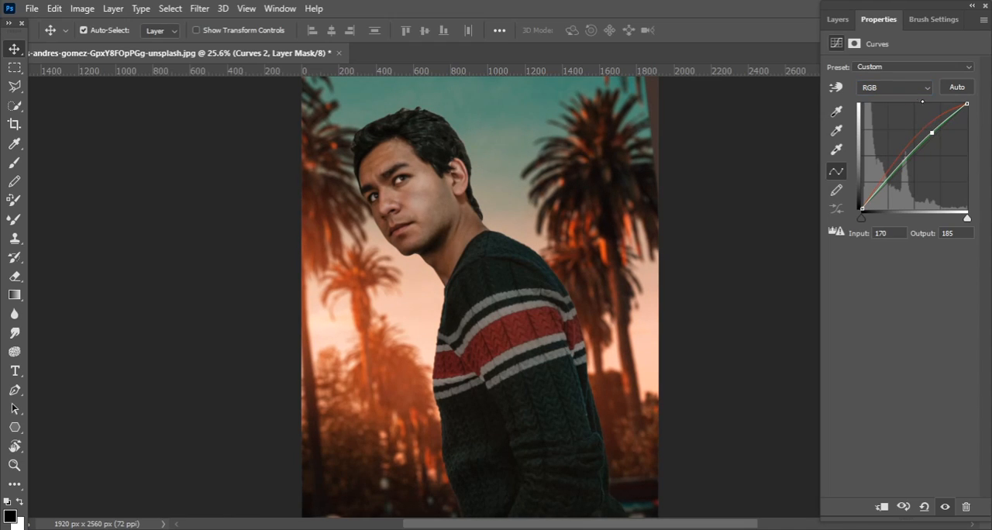
# Invert the new Curves layer's mask to black and load the model's outline as a selection
pyautogui.click(837, 20)
pyautogui.hotkey('ctrl', 'i')
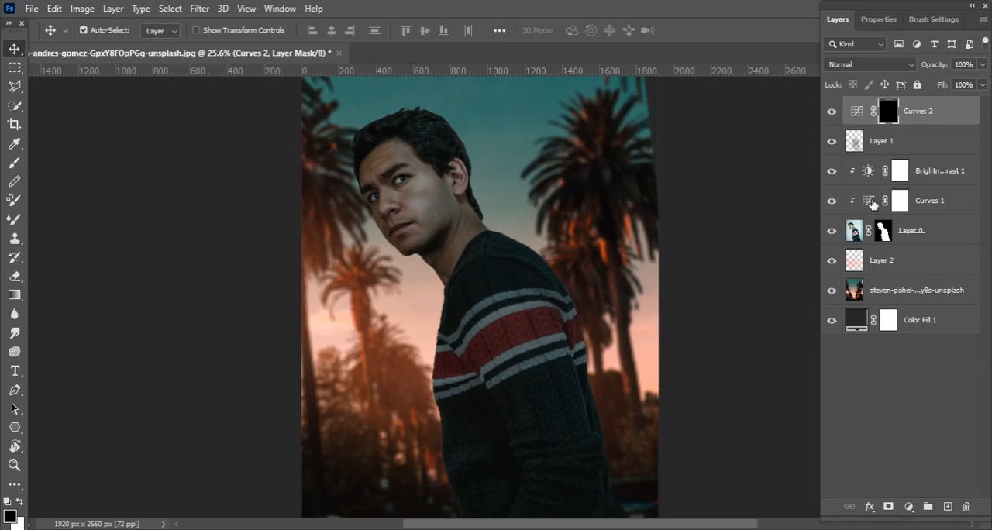
pyautogui.keyDown('ctrl'); pyautogui.click(883, 234); pyautogui.keyUp('ctrl')
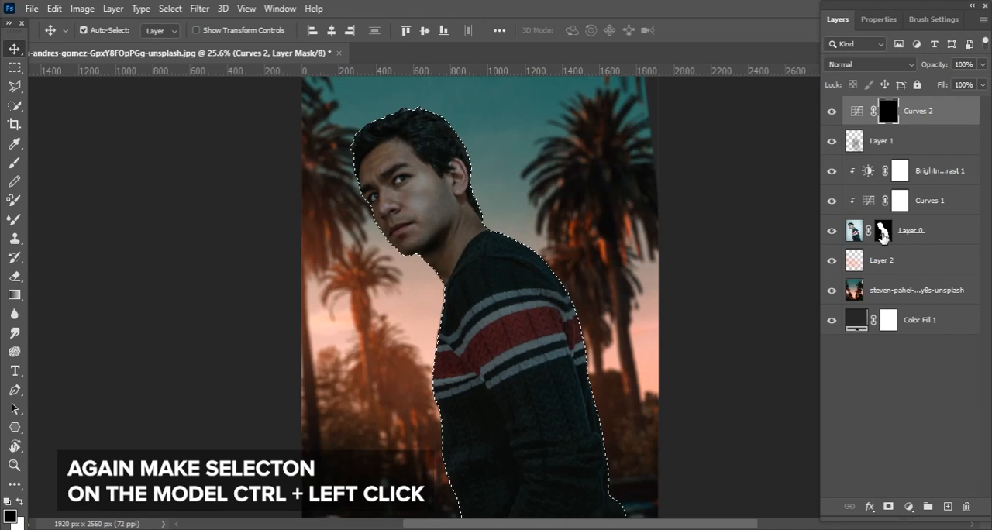
# Paint white on the Curves mask with a soft 60 px brush to reveal warm glow along the face edge facing the sunset
pyautogui.press('z')
pyautogui.click(423, 190)
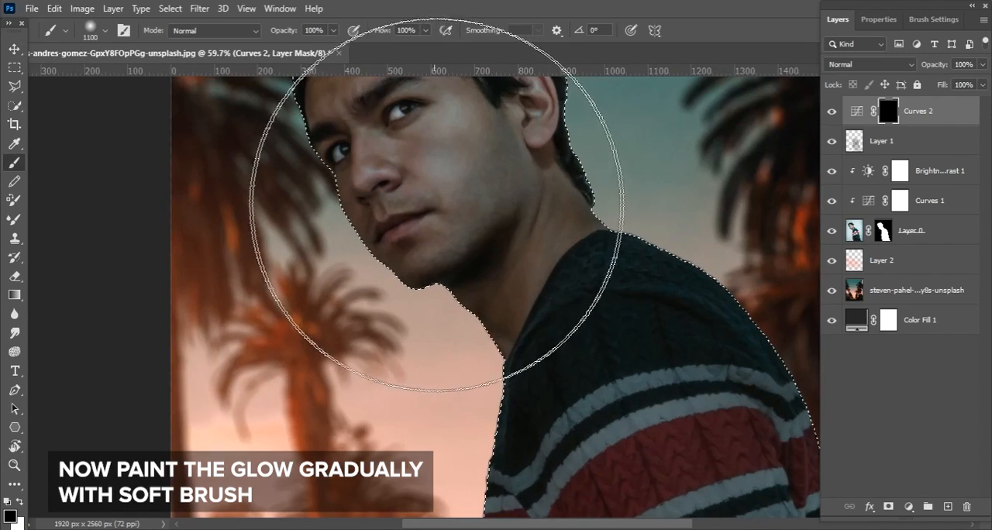
pyautogui.rightClick(438, 248)
pyautogui.moveTo(597, 224); pyautogui.dragTo(517, 224)
pyautogui.press('Return')
pyautogui.hotkey('ctrl', 'space')
pyautogui.keyDown('ctrl'); pyautogui.click(380, 216); pyautogui.keyUp('ctrl')
pyautogui.press(']')
pyautogui.press(']')
pyautogui.press(']')
pyautogui.press(']')
pyautogui.press(']')
pyautogui.press(']')
pyautogui.press(']')
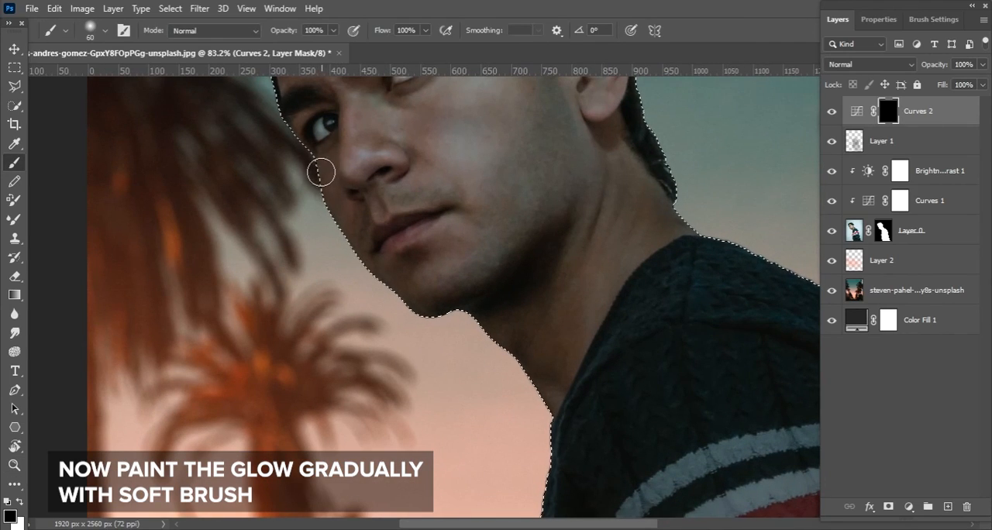
pyautogui.press('x')
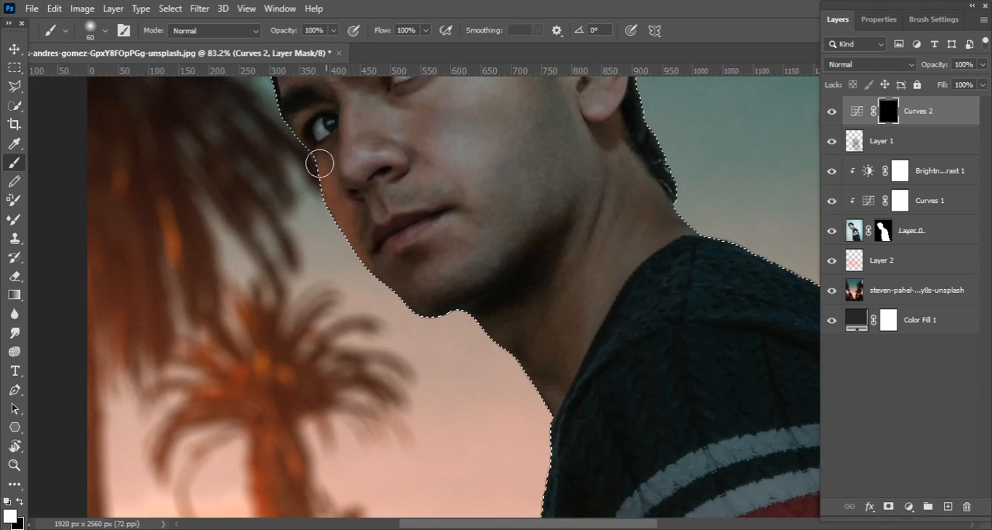
pyautogui.moveTo(366, 261)
pyautogui.mouseDown()
pyautogui.moveTo(401, 228)
pyautogui.moveTo(431, 225)
pyautogui.mouseUp()
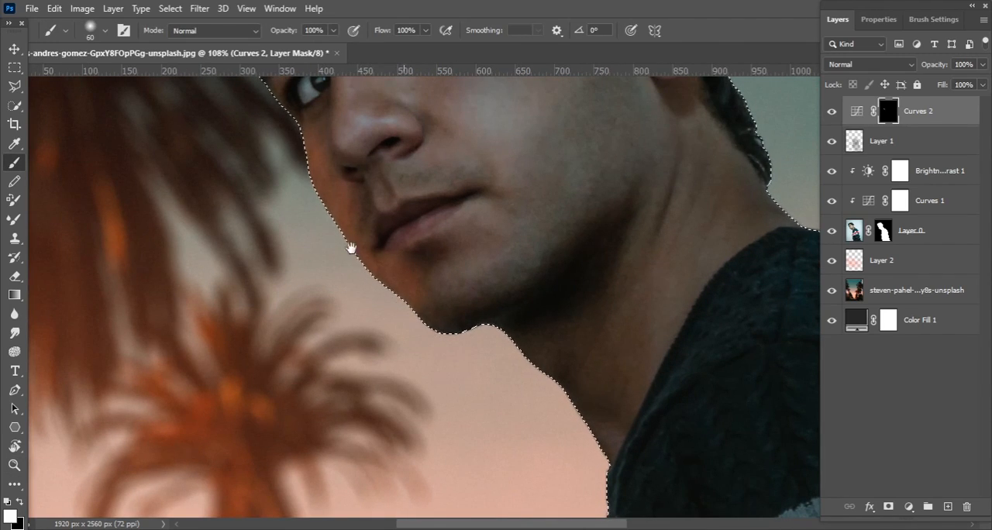
pyautogui.moveTo(397, 289); pyautogui.dragTo(488, 436)
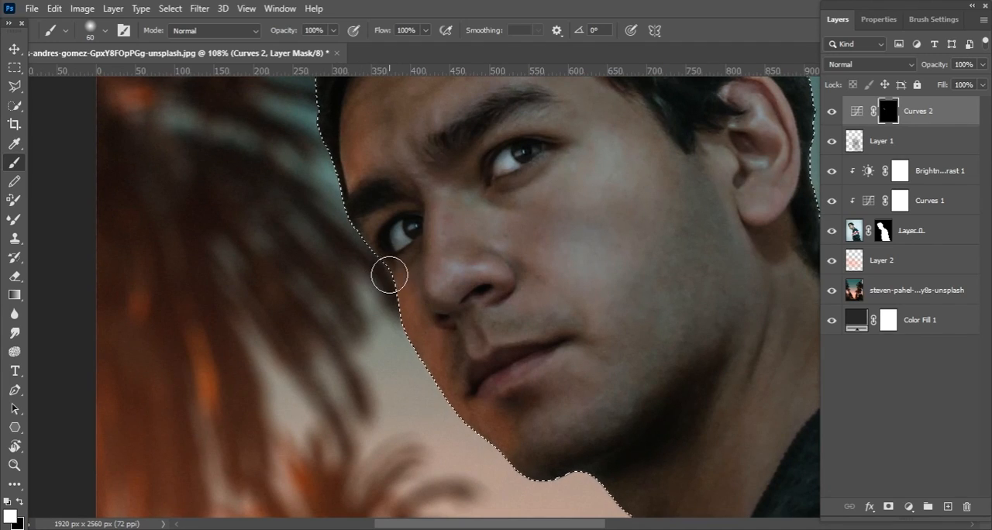
# Paint more white on the Curves mask along the brow, cheek and jaw edge with soft brushes of 35 to 150 px, then clear the selection
pyautogui.press('[')
pyautogui.press('[')
pyautogui.press(']')
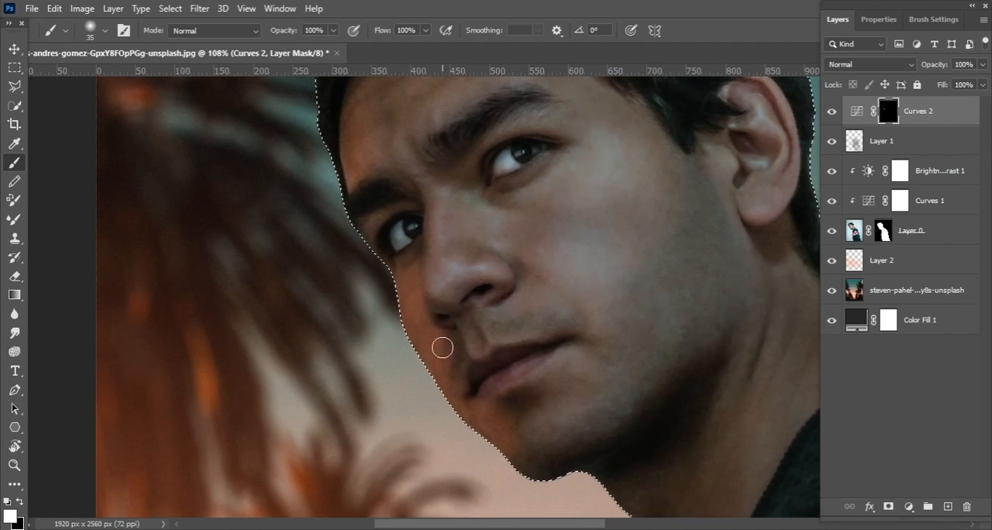
pyautogui.press(']')
pyautogui.press(']')
pyautogui.press(']')
pyautogui.press(']')
pyautogui.press(']')
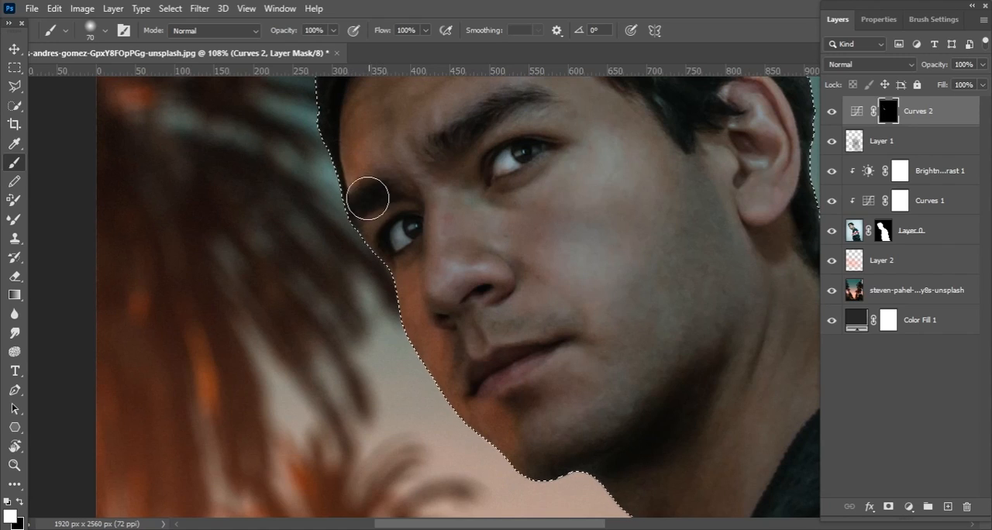
pyautogui.press(']')
pyautogui.press(']')
pyautogui.moveTo(422, 329); pyautogui.dragTo(348, 235)
pyautogui.hotkey('ctrl', 'd')
pyautogui.moveTo(446, 314); pyautogui.dragTo(464, 314)
pyautogui.scroll(3, 443, 340)
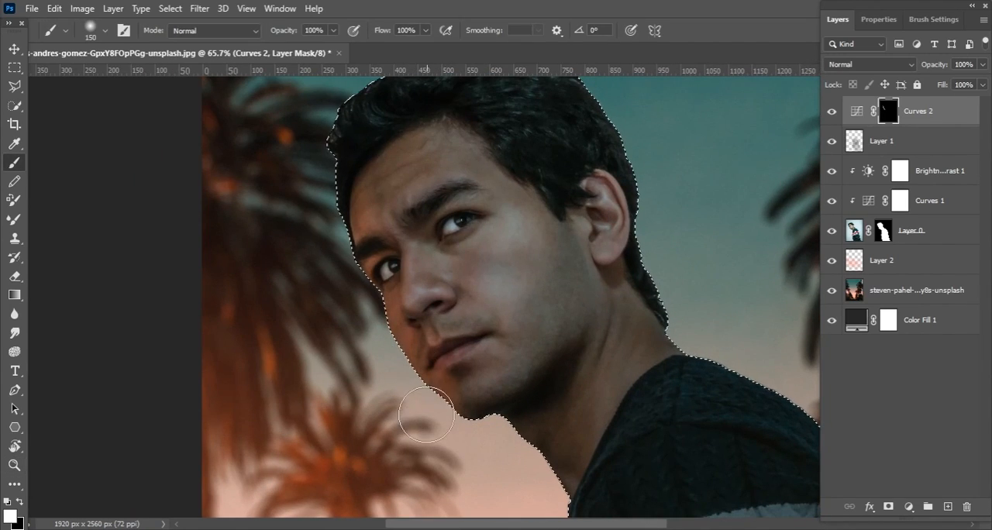
pyautogui.hotkey('ctrl', 'd')
pyautogui.click(15, 276)
pyautogui.press('[')
pyautogui.press('[')
pyautogui.press('[')
pyautogui.press('[')
pyautogui.press('[')
pyautogui.press('[')
pyautogui.press('[')
pyautogui.press('[')
pyautogui.press('[')
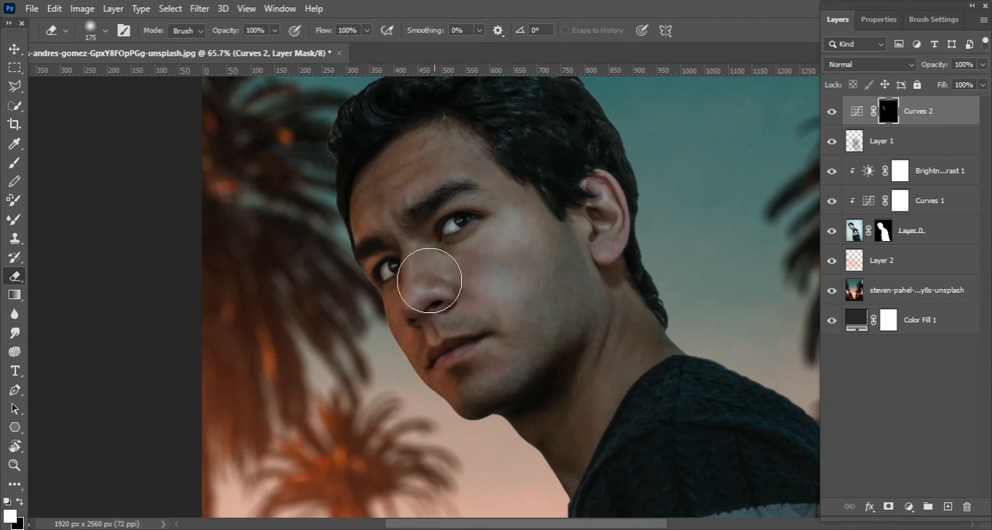
# Load the model's outline again and paint white on the Curves mask along the neck and sweater edge with a soft 150 px brush
pyautogui.moveTo(572, 446); pyautogui.dragTo(509, 312)
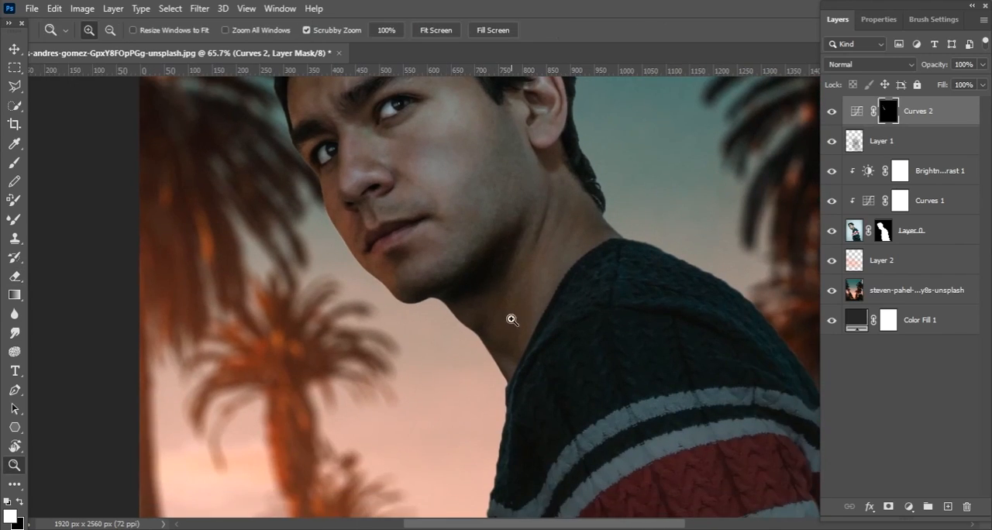
pyautogui.moveTo(599, 331); pyautogui.dragTo(619, 325)
pyautogui.keyDown('ctrl'); pyautogui.click(883, 230); pyautogui.keyUp('ctrl')
pyautogui.click(15, 163)
pyautogui.moveTo(425, 275); pyautogui.dragTo(465, 349)
pyautogui.scroll(-8, 427, 303)
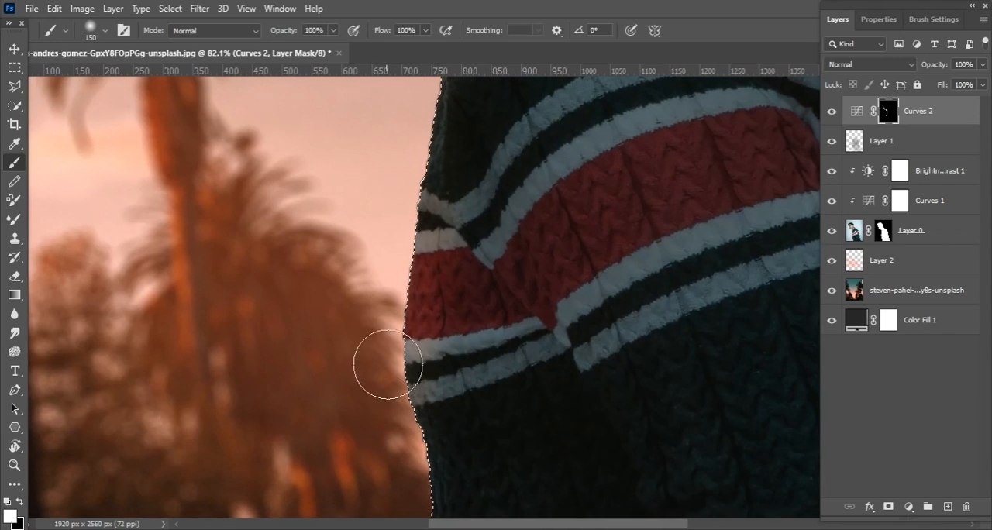
pyautogui.keyDown('alt'); pyautogui.scroll(-4, 383, 362); pyautogui.keyUp('alt')
pyautogui.moveTo(460, 223)
pyautogui.mouseDown()
pyautogui.moveTo(432, 259)
pyautogui.moveTo(437, 380)
pyautogui.mouseUp()
pyautogui.keyDown('alt'); pyautogui.scroll(4, 437, 169); pyautogui.keyUp('alt')
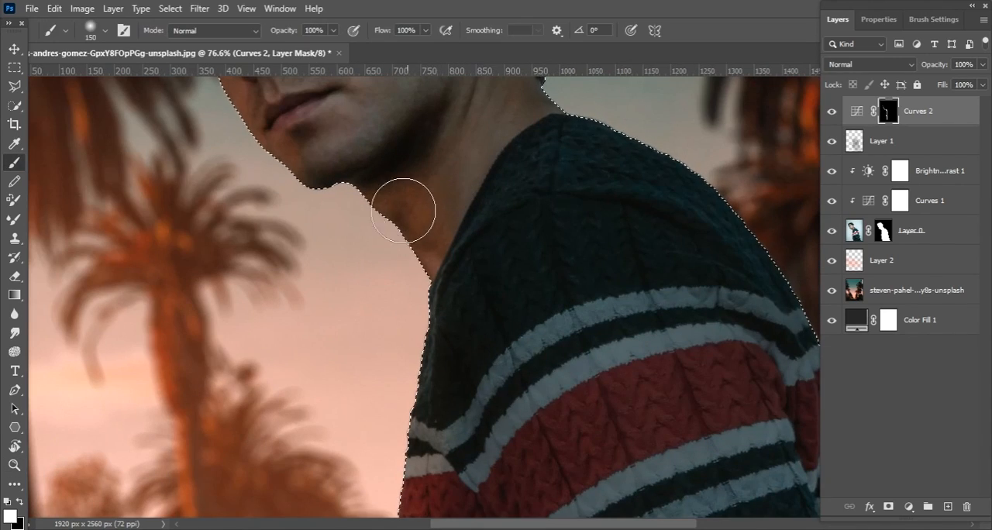
# Reopen the glow's Curves adjustment, anchor the RGB curve in its lower part and raise input 170 to output 208
pyautogui.press('z')
pyautogui.keyDown('alt'); pyautogui.scroll(-3, 550, 217); pyautogui.keyUp('alt')
pyautogui.press('e')
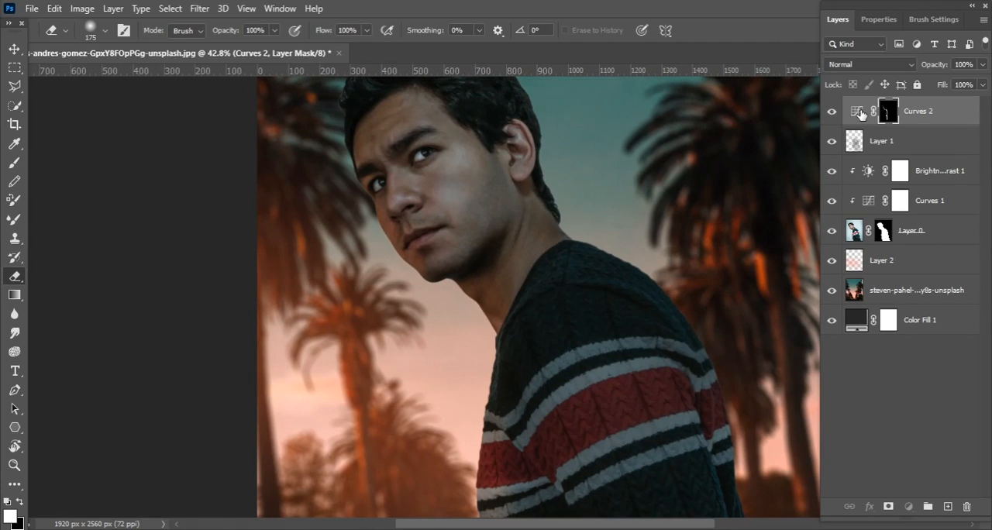
pyautogui.doubleClick(860, 113)
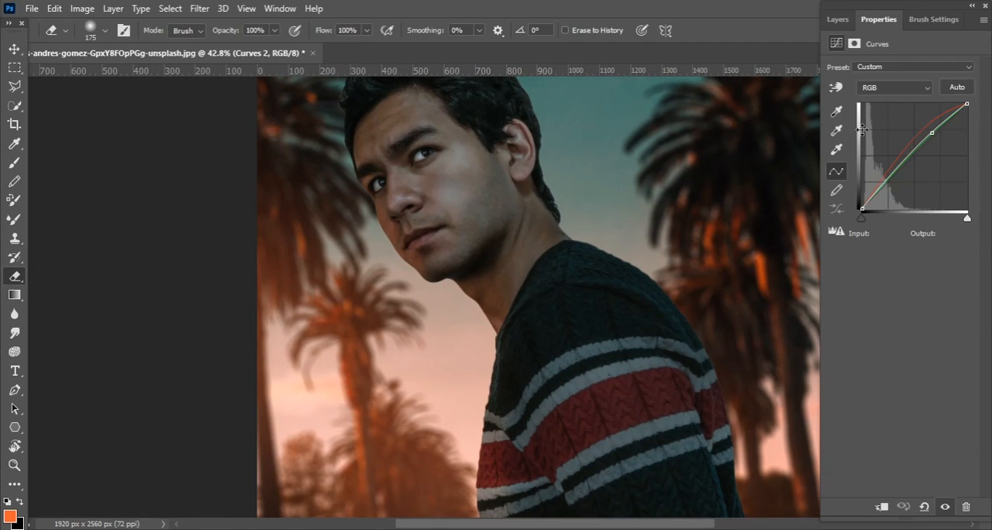
pyautogui.click(894, 175)
pyautogui.moveTo(928, 130); pyautogui.dragTo(926, 119)
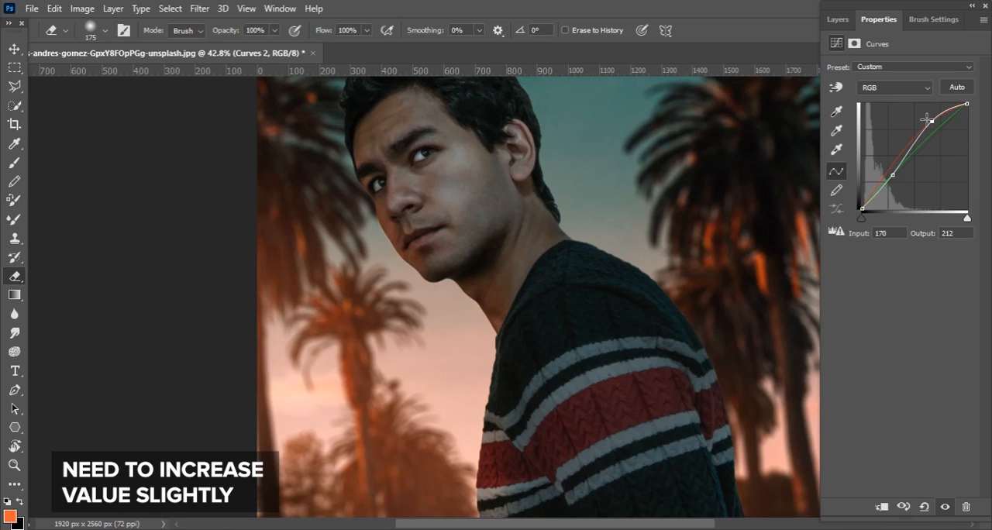
# Raise the Red channel of the same Curves adjustment with a point from input 103 to output 157
pyautogui.click(895, 87)
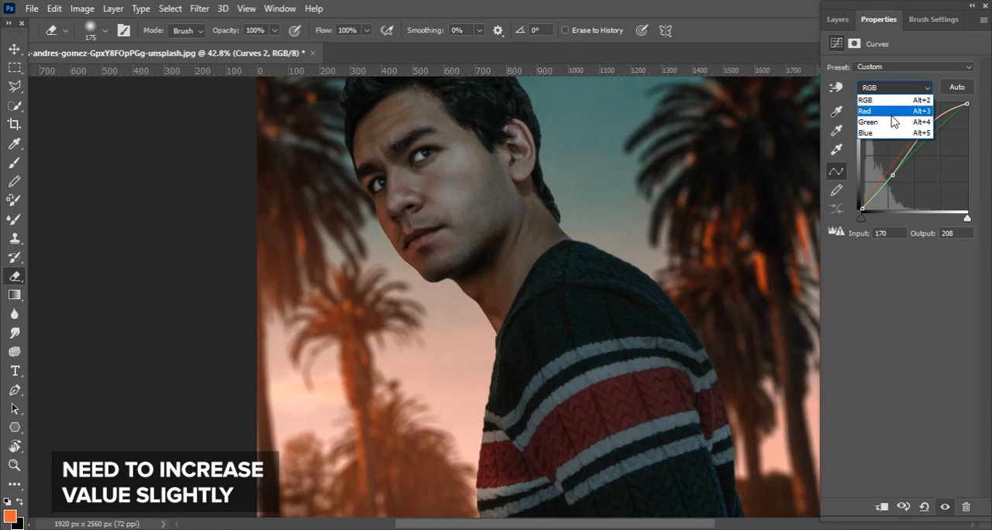
pyautogui.click(891, 113)
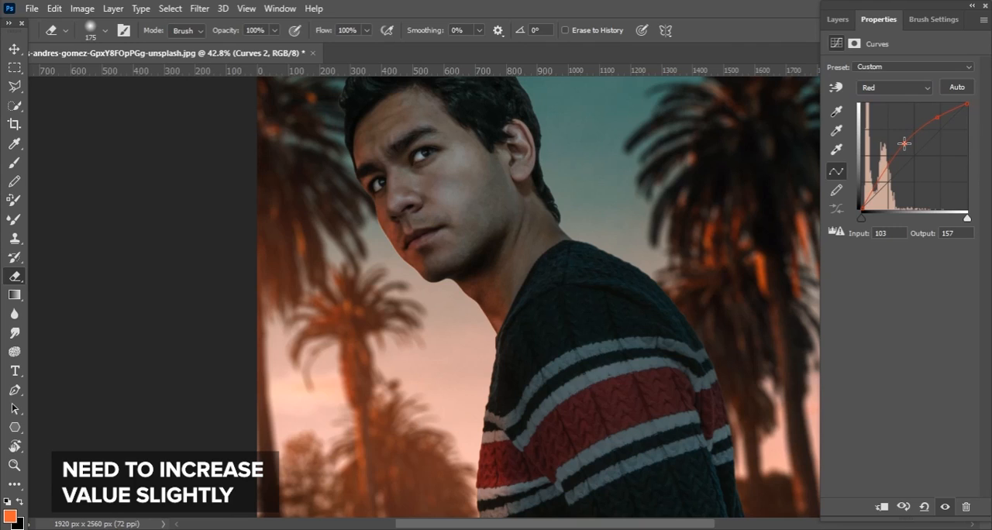
pyautogui.click(837, 18)
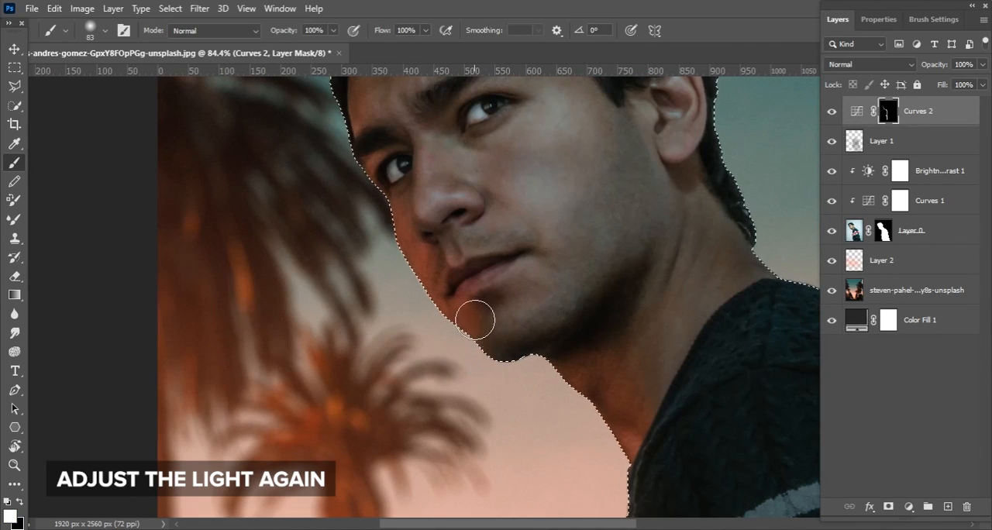
# Refine the glow on the Curves mask around the nose, cheek and chin with black and white soft brushes of 83 to 150 px
pyautogui.press('x')
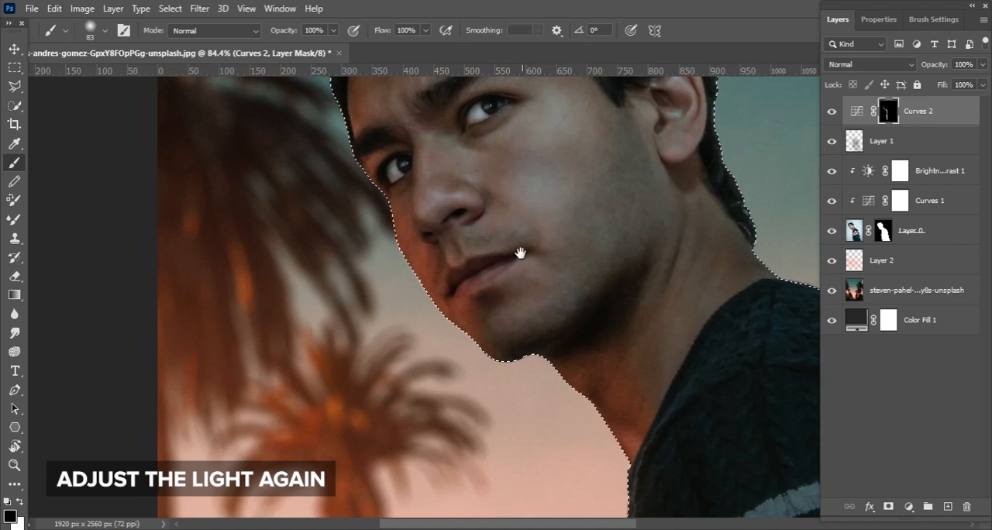
pyautogui.scroll(3, 516, 279)
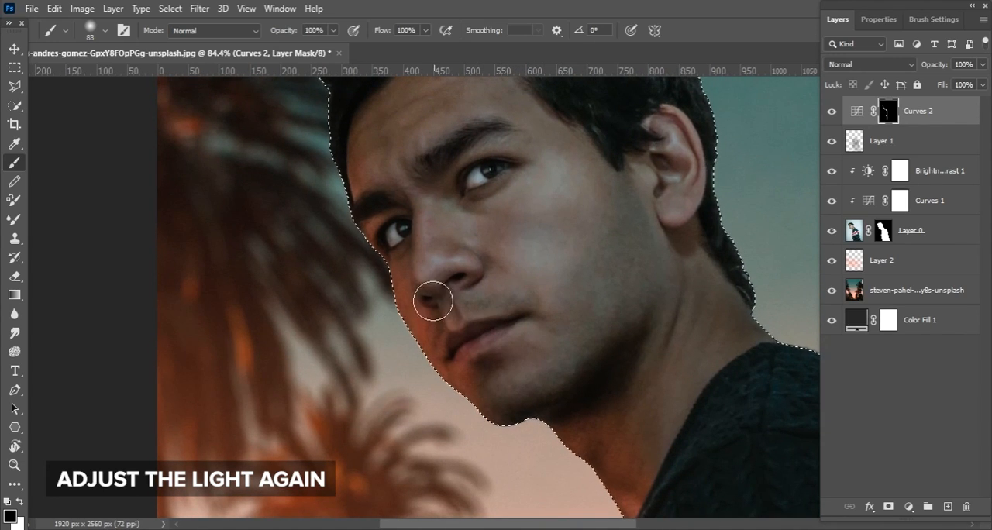
pyautogui.moveTo(422, 203); pyautogui.dragTo(428, 226)
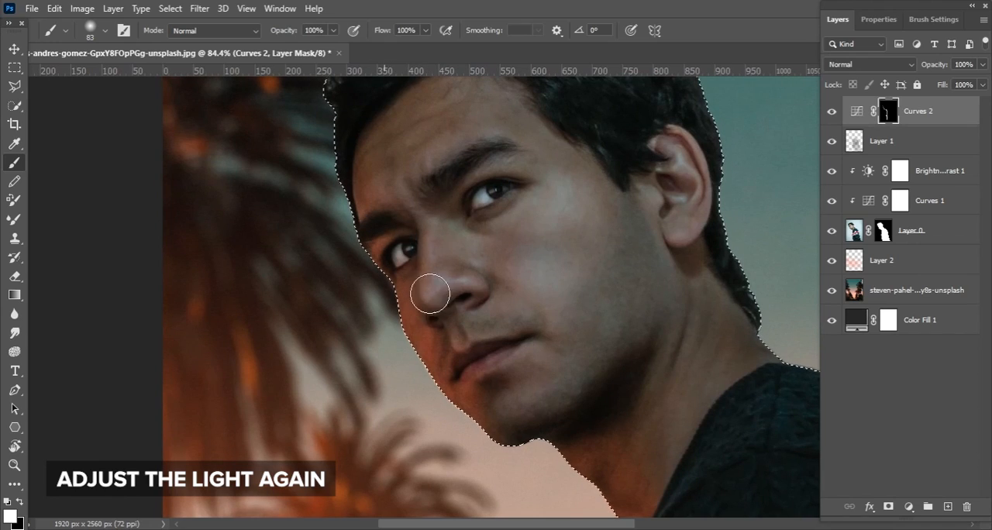
pyautogui.press(']')
pyautogui.press(']')
pyautogui.press(']')
pyautogui.press(']')
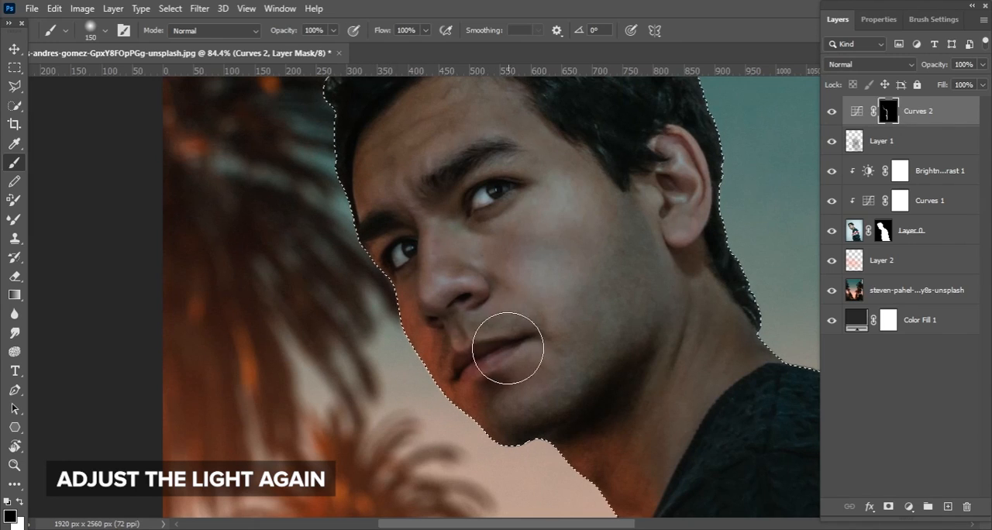
pyautogui.hotkey('ctrl', 'd')
# Add a blank layer above the glow's Curves adjustment and reduce the soft round brush to 15 px
pyautogui.moveTo(480, 271); pyautogui.dragTo(314, 174)
pyautogui.moveTo(523, 274); pyautogui.dragTo(477, 231)
pyautogui.moveTo(513, 301); pyautogui.dragTo(940, 488)
pyautogui.click(948, 506)
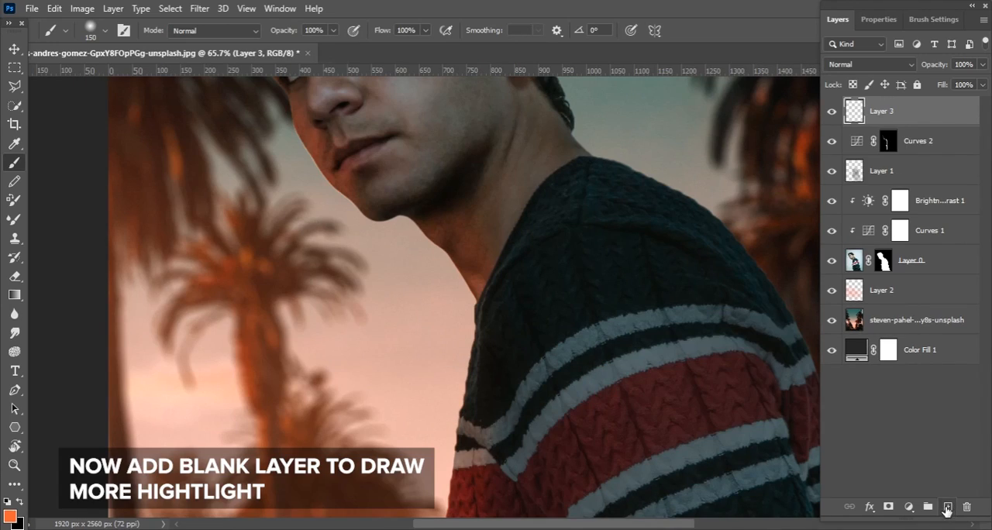
pyautogui.press('z')
pyautogui.click(510, 194)
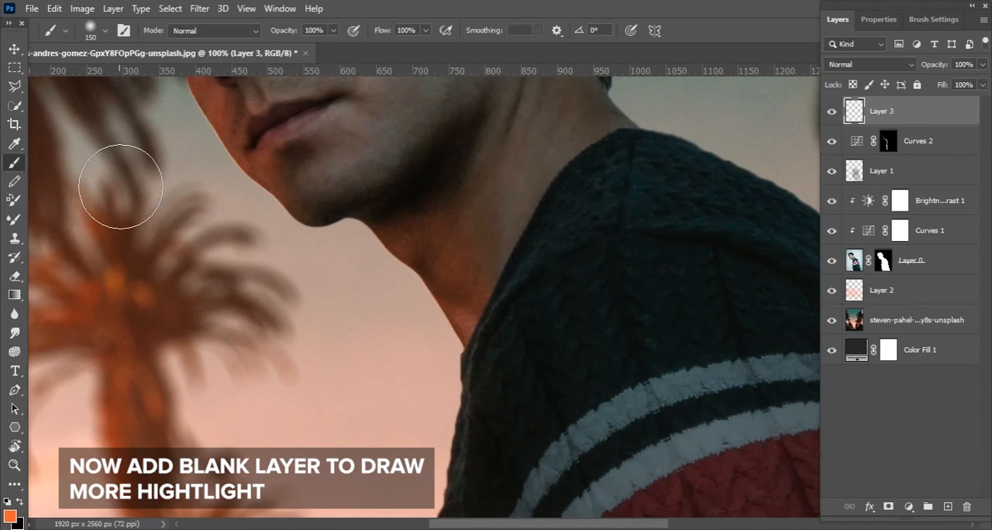
pyautogui.rightClick(302, 199)
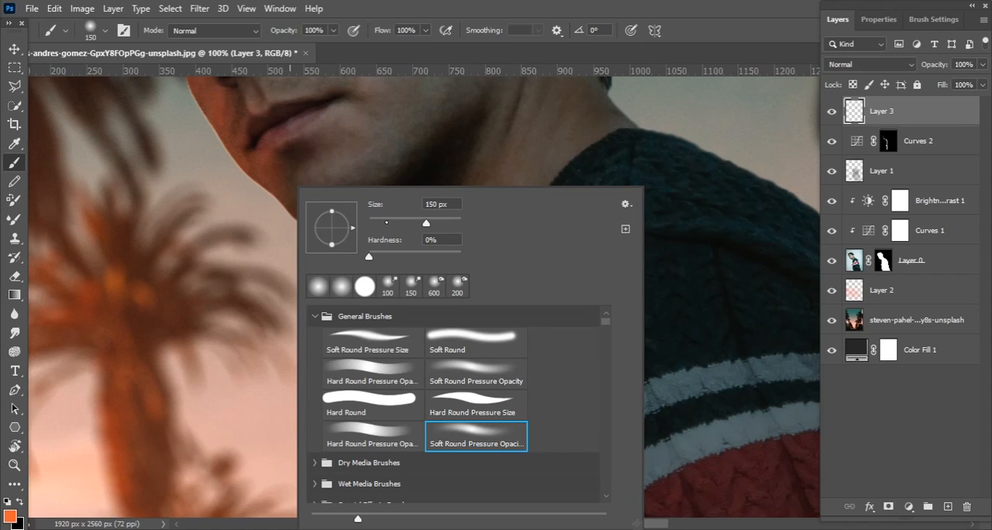
pyautogui.press('Return')
pyautogui.moveTo(374, 235); pyautogui.dragTo(411, 200)
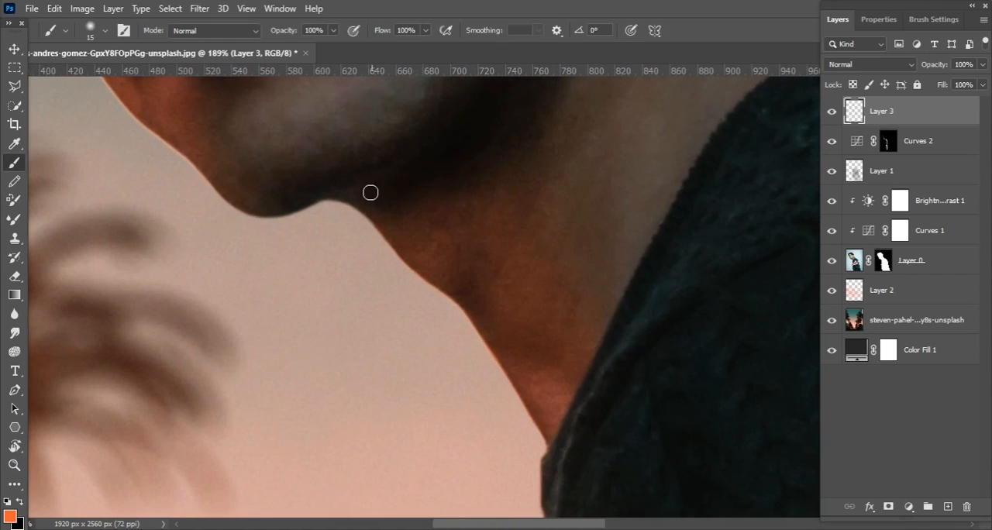
# Paint a thin orange rim highlight along the neck edge below the chin with a soft 7 px brush
pyautogui.hotkey('ctrl', 'z')
pyautogui.moveTo(362, 218); pyautogui.dragTo(442, 295)
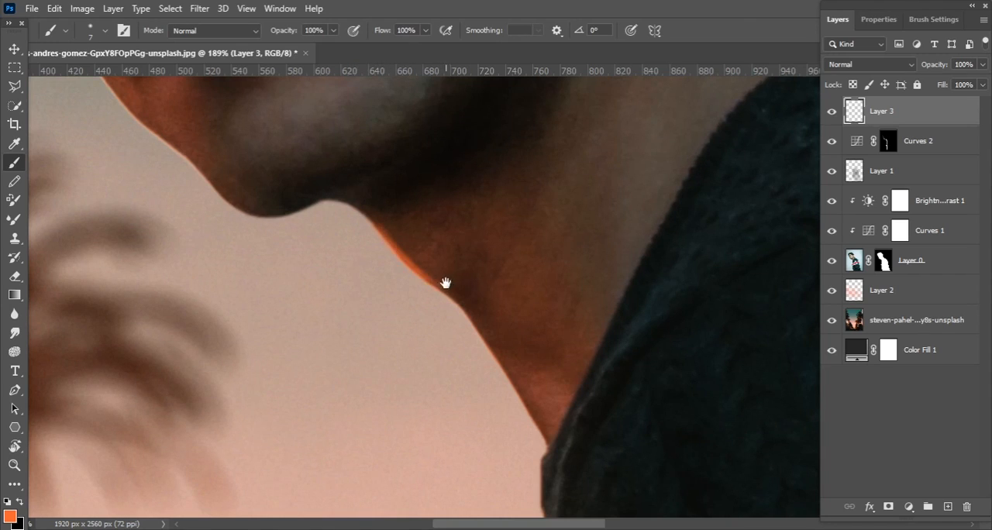
pyautogui.moveTo(448, 286); pyautogui.dragTo(397, 200)
pyautogui.moveTo(414, 219); pyautogui.dragTo(465, 288)
pyautogui.moveTo(406, 206); pyautogui.dragTo(480, 325)
pyautogui.moveTo(394, 238); pyautogui.dragTo(456, 301)
pyautogui.moveTo(326, 244)
pyautogui.mouseDown()
pyautogui.moveTo(403, 325)
pyautogui.moveTo(315, 292)
pyautogui.mouseUp()
# Continue the thin orange rim highlight along the jaw and cheek edge facing the sunset
pyautogui.scroll(4, 285, 269)
pyautogui.moveTo(267, 233)
pyautogui.mouseDown()
pyautogui.moveTo(353, 301)
pyautogui.moveTo(401, 379)
pyautogui.moveTo(348, 327)
pyautogui.mouseUp()
pyautogui.moveTo(251, 209); pyautogui.dragTo(342, 334)
pyautogui.moveTo(221, 157); pyautogui.dragTo(282, 256)
pyautogui.moveTo(266, 219); pyautogui.dragTo(317, 308)
pyautogui.moveTo(250, 116)
pyautogui.mouseDown()
pyautogui.moveTo(283, 176)
pyautogui.moveTo(311, 316)
pyautogui.mouseUp()
pyautogui.moveTo(288, 207); pyautogui.dragTo(300, 275)
pyautogui.moveTo(316, 264); pyautogui.dragTo(331, 279)
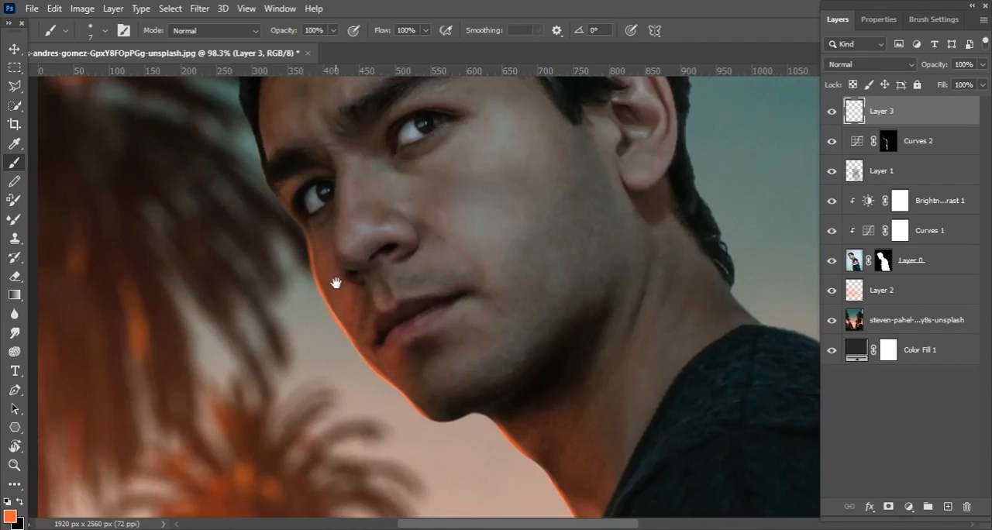
# Strengthen the orange glow on the cheek beside the mouth with soft brush strokes up to about 15 px wide
pyautogui.moveTo(352, 329); pyautogui.dragTo(335, 169)
pyautogui.moveTo(305, 256)
pyautogui.mouseDown()
pyautogui.moveTo(268, 210)
pyautogui.moveTo(367, 365)
pyautogui.mouseUp()
pyautogui.press(']')
pyautogui.press(']')
pyautogui.press(']')
pyautogui.press(']')
pyautogui.press(']')
pyautogui.press(']')
pyautogui.press('[')
pyautogui.press('[')
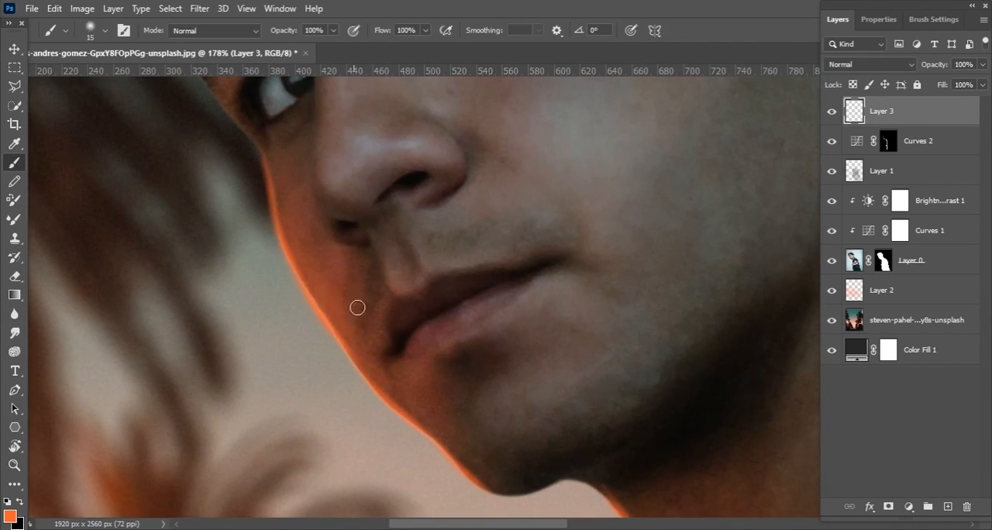
pyautogui.scroll(1, 319, 176)
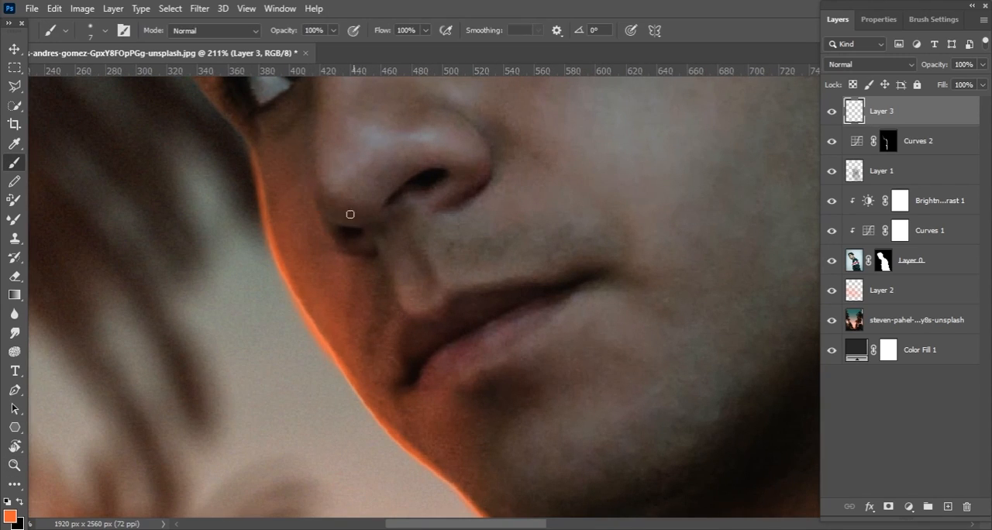
# Paint a fine orange highlight along the sunset-facing edge of the nose with the 7 px brush, redoing the first stroke
pyautogui.moveTo(332, 231); pyautogui.dragTo(361, 256)
pyautogui.hotkey('ctrl', 'z')
pyautogui.moveTo(322, 196); pyautogui.dragTo(357, 260)
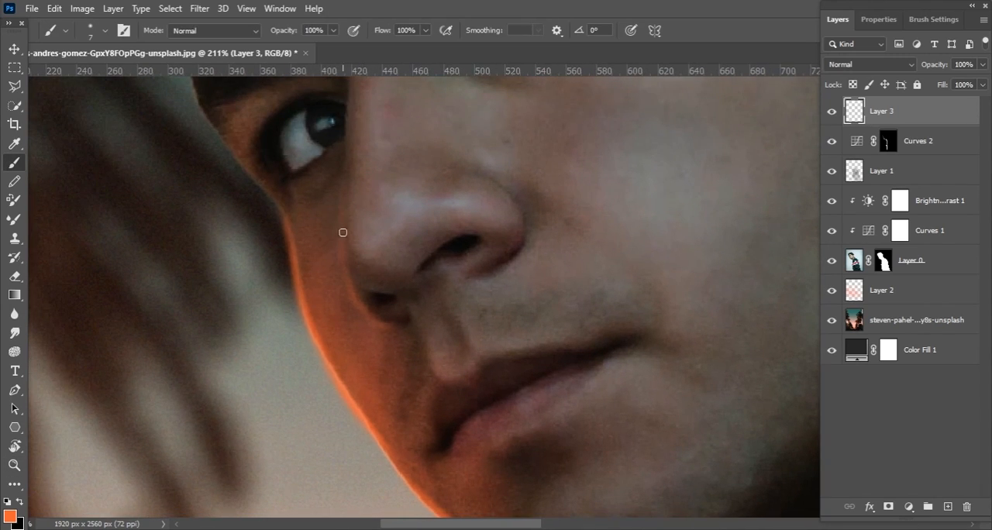
pyautogui.moveTo(345, 224); pyautogui.dragTo(355, 261)
pyautogui.scroll(-10, 398, 128)
pyautogui.scroll(9, 365, 145)
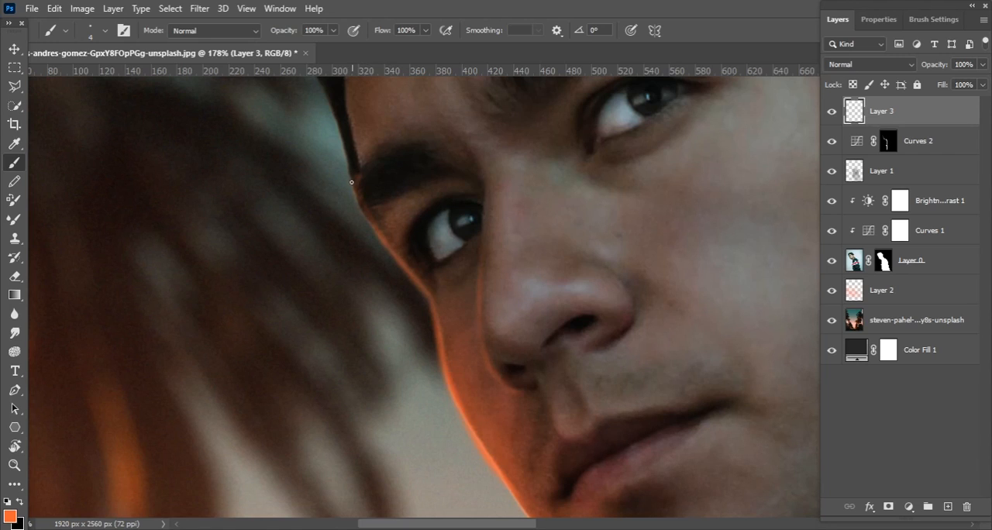
# Add a blank layer directly above Curves 2 for the hair and sample the dark hair colour
pyautogui.press('z')
pyautogui.moveTo(415, 248); pyautogui.dragTo(481, 229)
pyautogui.click(900, 141)
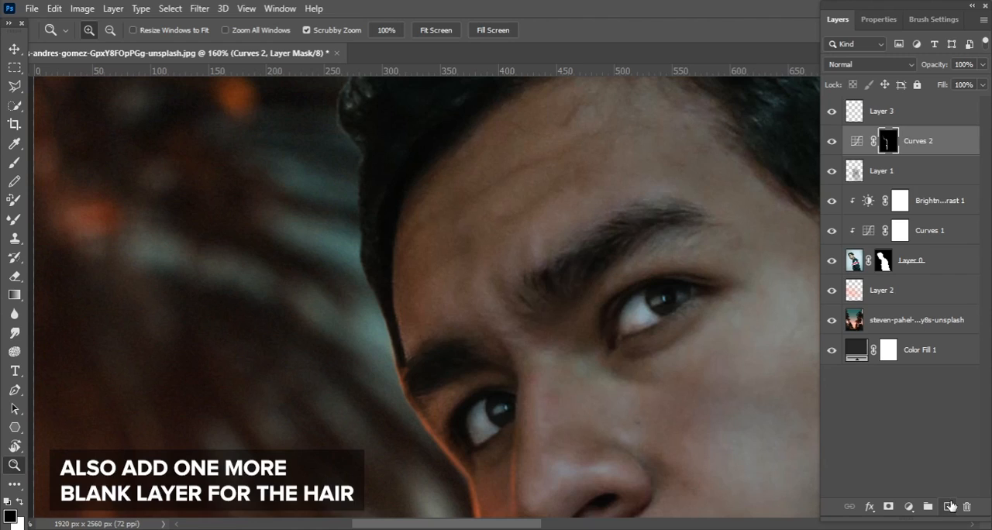
pyautogui.click(948, 506)
pyautogui.press('i')
pyautogui.click(84, 163)
pyautogui.click(377, 195)
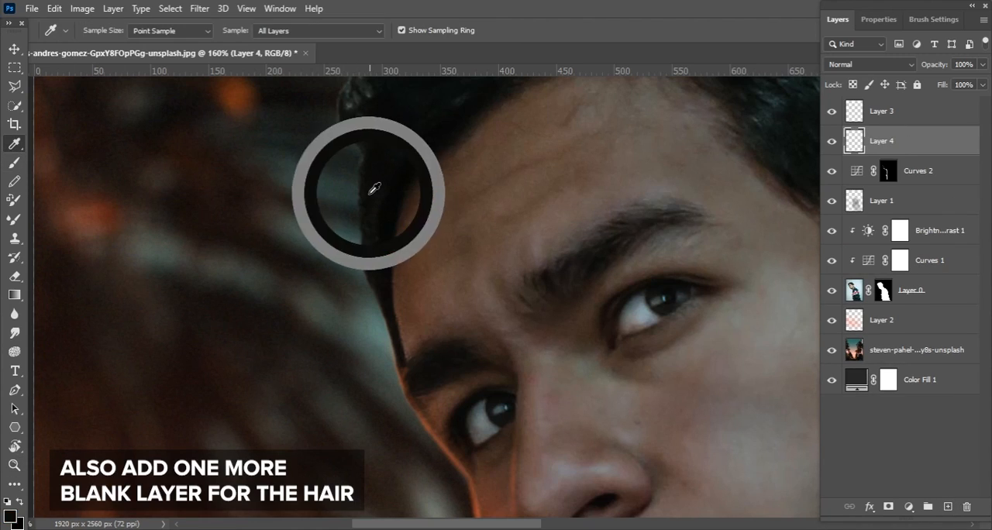
# Paint dark hair over the edge at the temple and forehead side with a 4 px brush
pyautogui.press('b')
pyautogui.press('z')
pyautogui.moveTo(360, 205); pyautogui.dragTo(412, 193)
pyautogui.press('b')
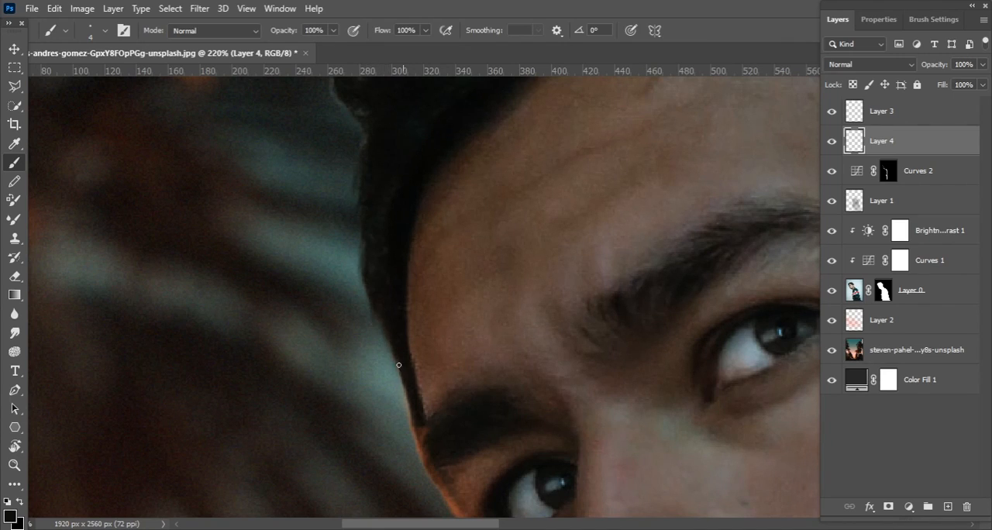
pyautogui.moveTo(405, 383); pyautogui.dragTo(420, 498)
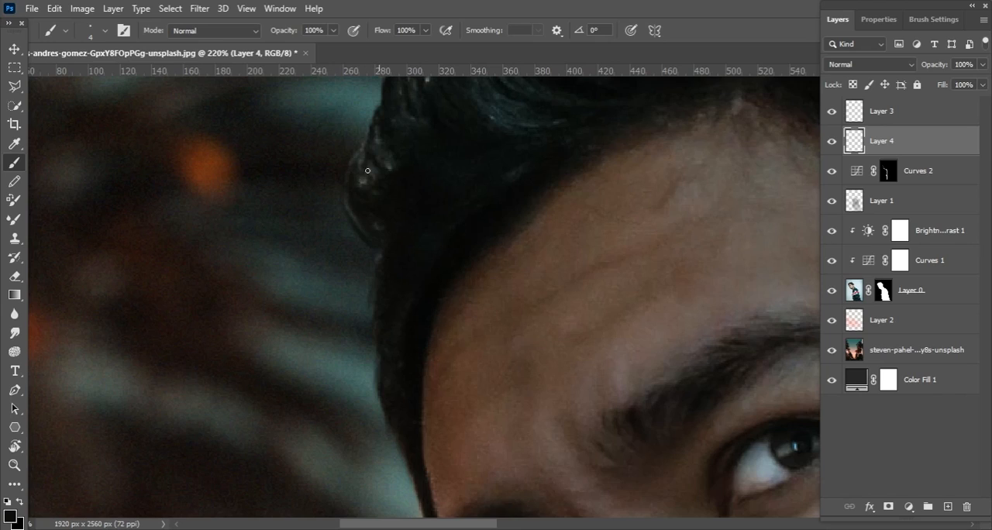
pyautogui.moveTo(379, 184); pyautogui.dragTo(371, 313)
pyautogui.moveTo(419, 199); pyautogui.dragTo(364, 284)
# Draw fine dark hair strands along the front and upper hair outline with a 3 px brush
pyautogui.press('[')
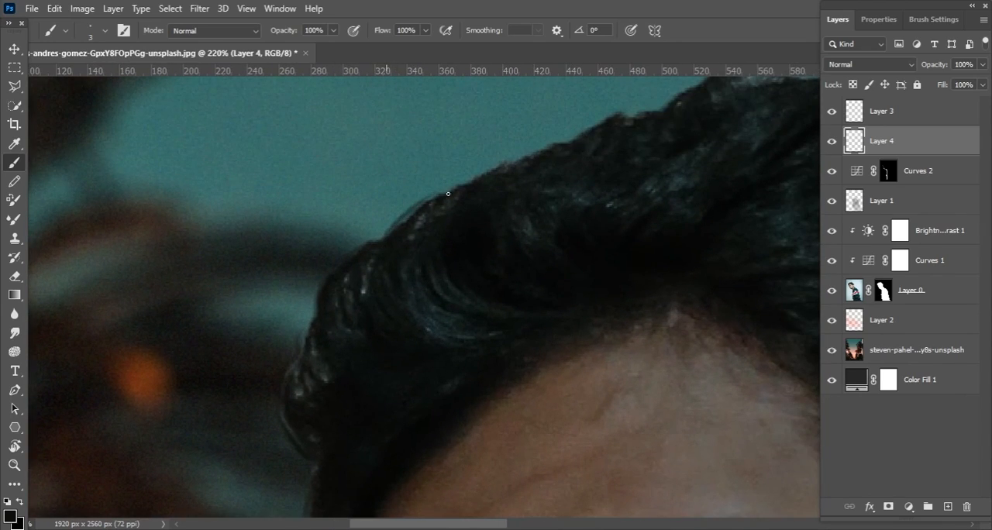
pyautogui.moveTo(479, 178); pyautogui.dragTo(580, 144)
pyautogui.moveTo(480, 194); pyautogui.dragTo(289, 303)
pyautogui.moveTo(377, 245)
pyautogui.mouseDown()
pyautogui.moveTo(416, 219)
pyautogui.moveTo(437, 217)
pyautogui.mouseUp()
pyautogui.moveTo(553, 189)
pyautogui.mouseDown()
pyautogui.moveTo(582, 181)
pyautogui.moveTo(428, 227)
pyautogui.mouseUp()
pyautogui.moveTo(351, 202); pyautogui.dragTo(387, 202)
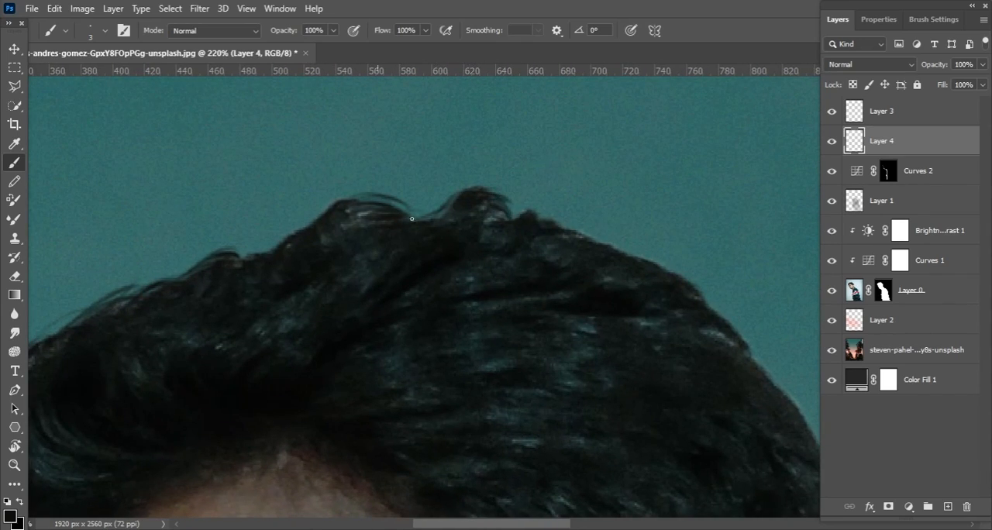
# Add more loose dark strands along the top of the head to break up the cut-out hair edge
pyautogui.moveTo(537, 212); pyautogui.dragTo(421, 190)
pyautogui.moveTo(426, 189); pyautogui.dragTo(466, 205)
pyautogui.moveTo(498, 231)
pyautogui.mouseDown()
pyautogui.moveTo(436, 219)
pyautogui.moveTo(488, 235)
pyautogui.mouseUp()
pyautogui.scroll(-5, 530, 157)
pyautogui.scroll(5, 284, 224)
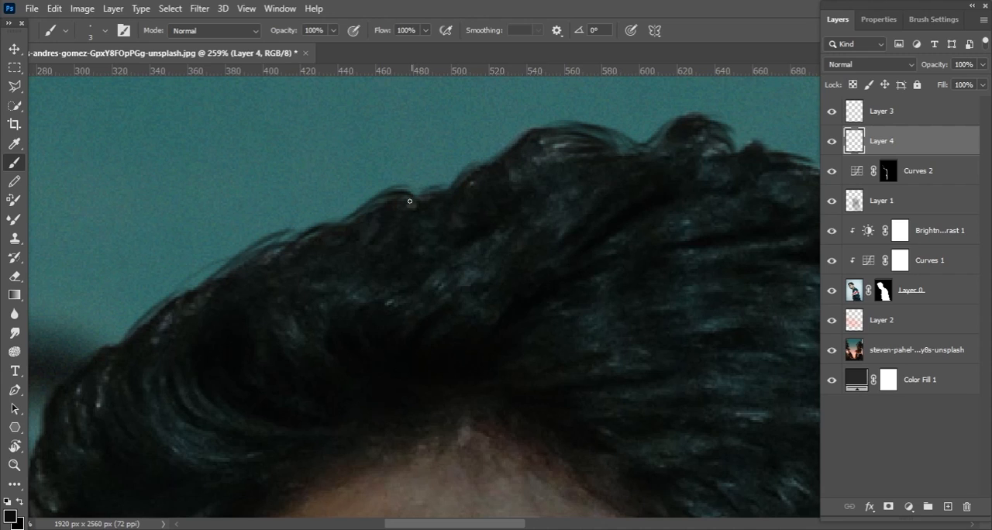
pyautogui.scroll(-5, 417, 211)
pyautogui.scroll(5, 326, 307)
# Activate Layer 3 and sample the orange rim highlight colour from the edge of the face
pyautogui.click(896, 116)
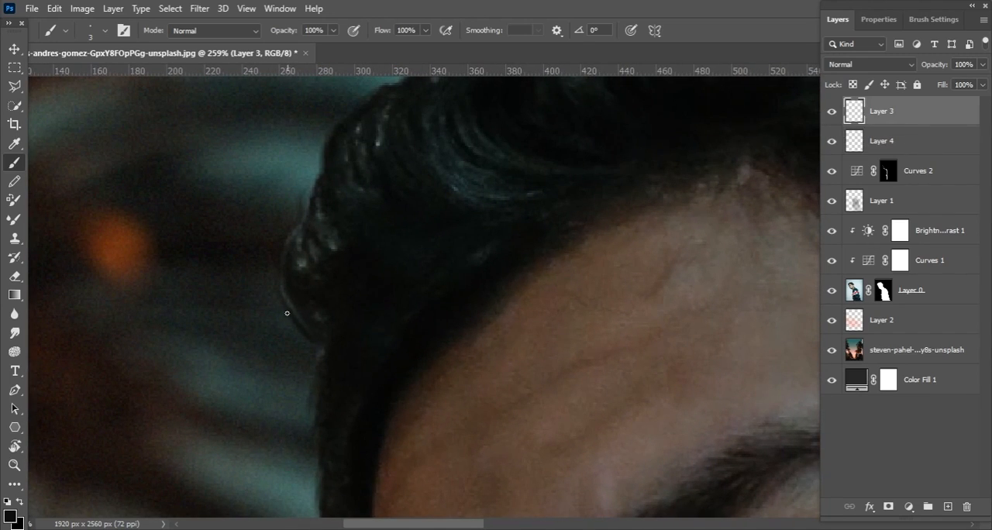
pyautogui.moveTo(290, 313); pyautogui.dragTo(450, 203)
pyautogui.moveTo(372, 226); pyautogui.dragTo(310, 237)
pyautogui.moveTo(388, 256); pyautogui.dragTo(363, 184)
pyautogui.moveTo(421, 287); pyautogui.dragTo(433, 269)
pyautogui.moveTo(432, 269); pyautogui.dragTo(390, 171)
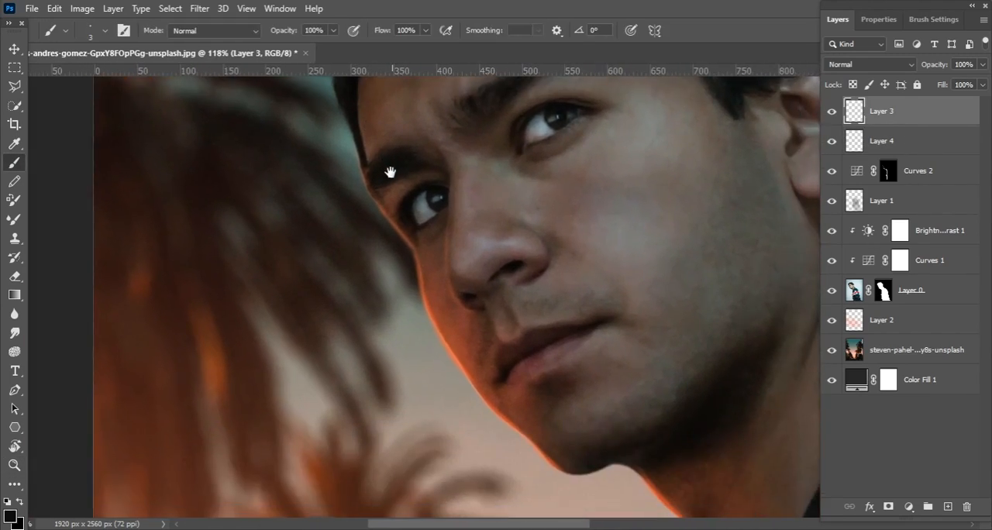
pyautogui.press('i')
pyautogui.moveTo(357, 318); pyautogui.dragTo(427, 284)
pyautogui.click(427, 283)
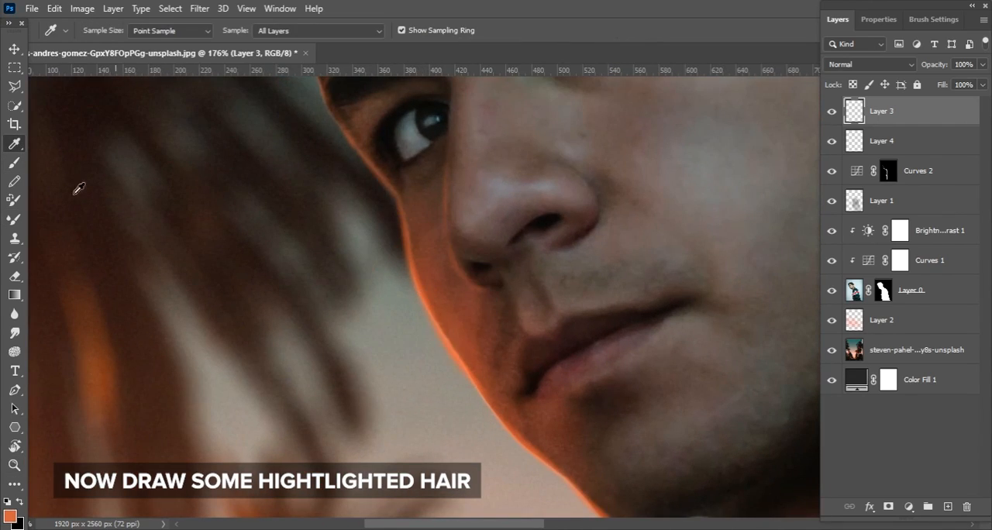
# Paint fine orange highlighted strands along the temple and sideburn hair edge with a 3 px brush
pyautogui.press('b')
pyautogui.scroll(6, 343, 271)
pyautogui.hscroll(-1, 343, 271)
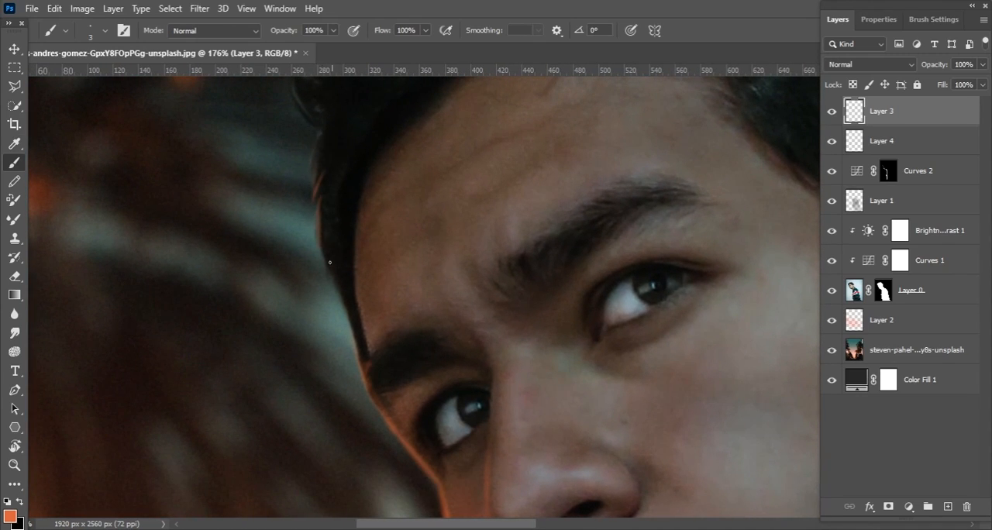
pyautogui.scroll(2, 347, 318)
pyautogui.scroll(2, 326, 243)
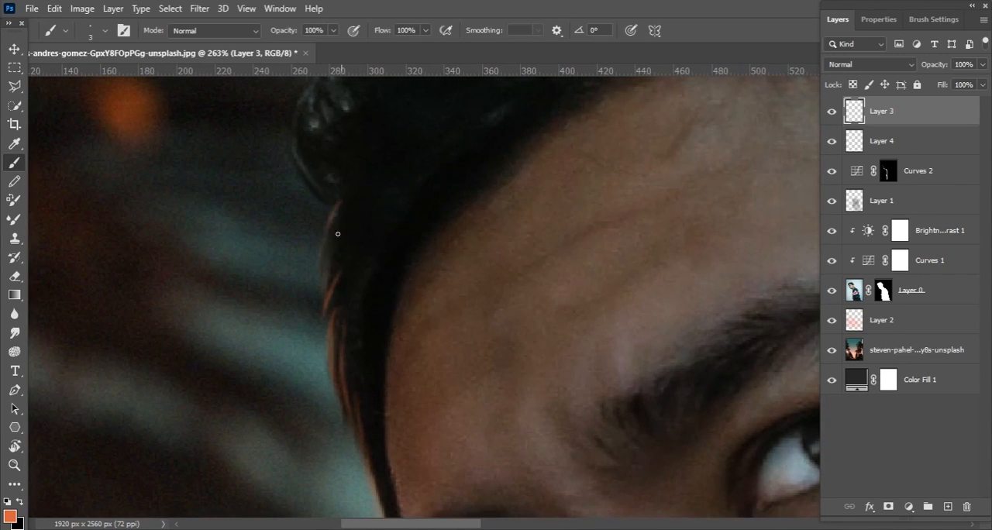
pyautogui.moveTo(330, 333); pyautogui.dragTo(339, 274)
pyautogui.moveTo(356, 359); pyautogui.dragTo(359, 489)
# Draw curved orange strands around the front hair curl above the temple and along the hair edge just above it
pyautogui.moveTo(297, 302); pyautogui.dragTo(336, 337)
pyautogui.moveTo(308, 242); pyautogui.dragTo(297, 303)
pyautogui.moveTo(307, 243); pyautogui.dragTo(330, 331)
pyautogui.moveTo(331, 200); pyautogui.dragTo(301, 261)
pyautogui.moveTo(325, 208); pyautogui.dragTo(296, 265)
pyautogui.moveTo(335, 153); pyautogui.dragTo(341, 226)
pyautogui.moveTo(339, 185); pyautogui.dragTo(360, 238)
pyautogui.moveTo(328, 162); pyautogui.dragTo(342, 248)
pyautogui.moveTo(339, 141); pyautogui.dragTo(317, 237)
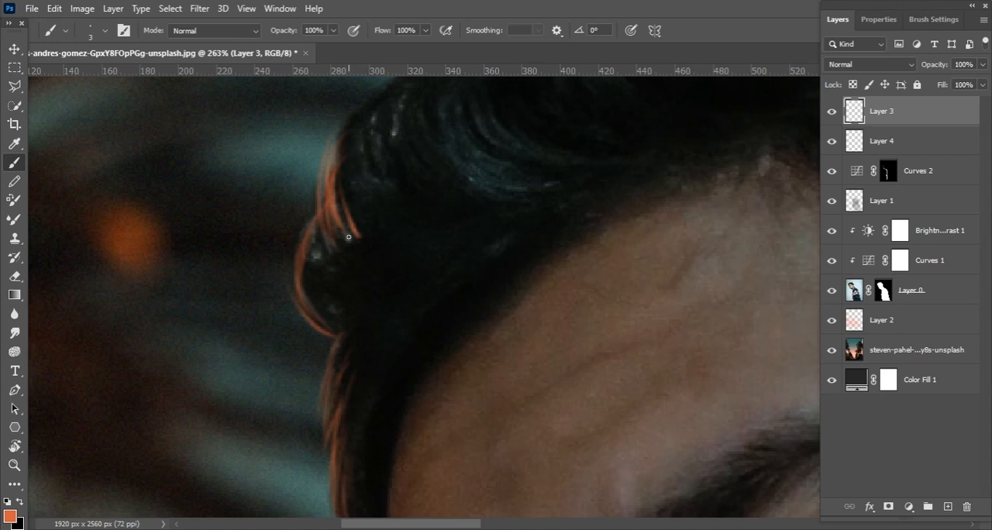
pyautogui.moveTo(339, 172); pyautogui.dragTo(359, 243)
pyautogui.moveTo(333, 228); pyautogui.dragTo(348, 299)
# Continue the thin orange highlight strands upward along the front outline of the hair
pyautogui.moveTo(319, 334)
pyautogui.mouseDown()
pyautogui.moveTo(347, 295)
pyautogui.moveTo(371, 307)
pyautogui.mouseUp()
pyautogui.moveTo(360, 212); pyautogui.dragTo(395, 168)
pyautogui.moveTo(427, 143); pyautogui.dragTo(410, 194)
pyautogui.moveTo(413, 163); pyautogui.dragTo(452, 106)
pyautogui.moveTo(455, 153); pyautogui.dragTo(367, 245)
pyautogui.moveTo(327, 260)
pyautogui.mouseDown()
pyautogui.moveTo(402, 181)
pyautogui.moveTo(379, 198)
pyautogui.mouseUp()
pyautogui.moveTo(373, 229); pyautogui.dragTo(451, 162)
# Add more orange strands to fill out the highlights on the front curl and where it meets the temple hair
pyautogui.moveTo(264, 298); pyautogui.dragTo(308, 258)
pyautogui.moveTo(284, 383); pyautogui.dragTo(273, 290)
pyautogui.moveTo(293, 365); pyautogui.dragTo(284, 277)
pyautogui.moveTo(279, 347)
pyautogui.mouseDown()
pyautogui.moveTo(308, 252)
pyautogui.moveTo(354, 233)
pyautogui.mouseUp()
pyautogui.moveTo(304, 329); pyautogui.dragTo(318, 376)
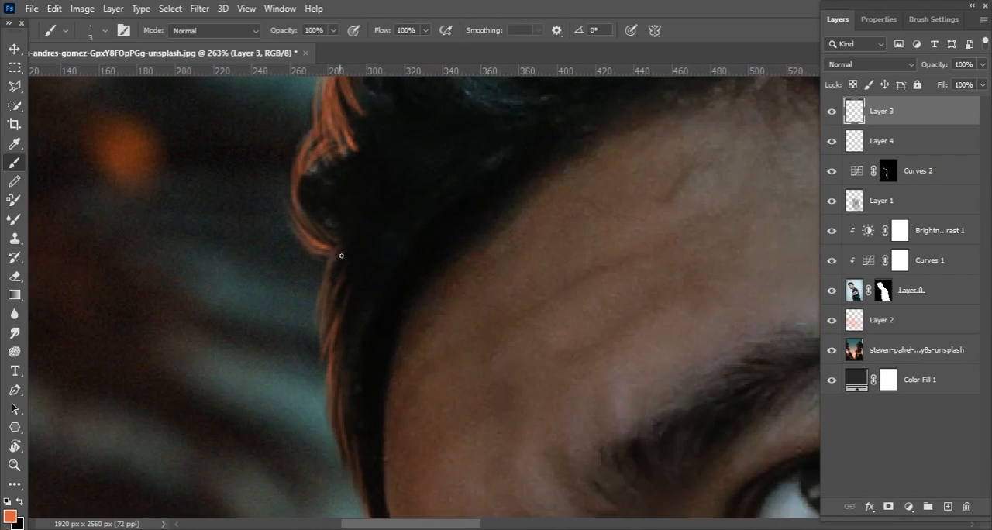
pyautogui.moveTo(296, 193); pyautogui.dragTo(338, 233)
pyautogui.moveTo(304, 177)
pyautogui.mouseDown()
pyautogui.moveTo(336, 220)
pyautogui.moveTo(369, 156)
pyautogui.mouseUp()
pyautogui.moveTo(326, 247); pyautogui.dragTo(336, 176)
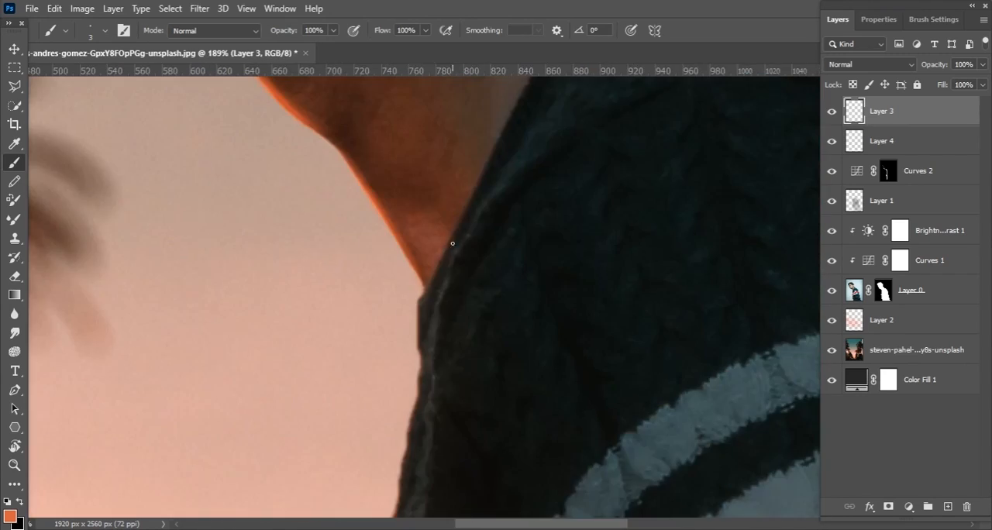
# Paint an orange rim highlight on the sweater edge below the neck and along the collar seam, enlarging the brush to 6 px
pyautogui.moveTo(433, 296); pyautogui.dragTo(475, 193)
pyautogui.moveTo(474, 193)
pyautogui.mouseDown()
pyautogui.moveTo(489, 193)
pyautogui.moveTo(445, 191)
pyautogui.mouseUp()
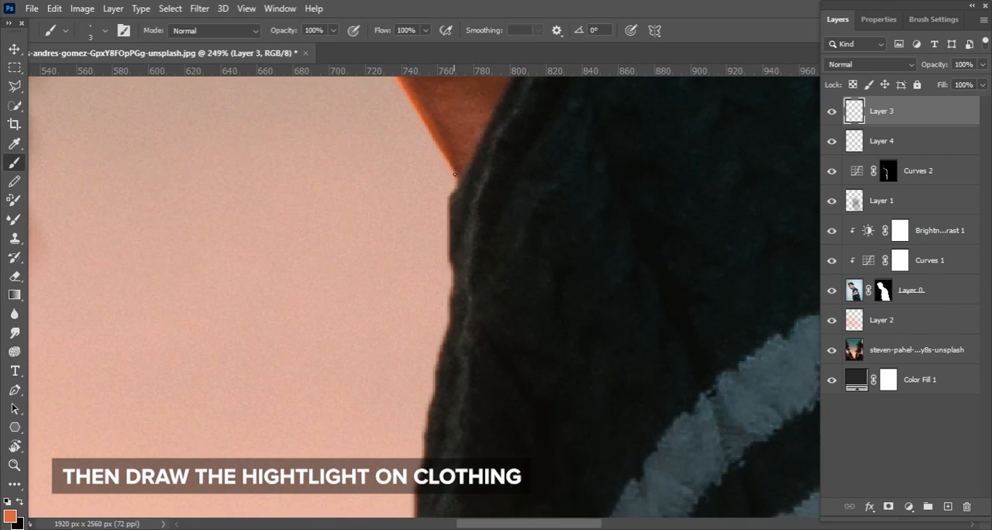
pyautogui.moveTo(452, 200); pyautogui.dragTo(454, 270)
pyautogui.moveTo(468, 232); pyautogui.dragTo(481, 186)
pyautogui.moveTo(481, 187); pyautogui.dragTo(470, 300)
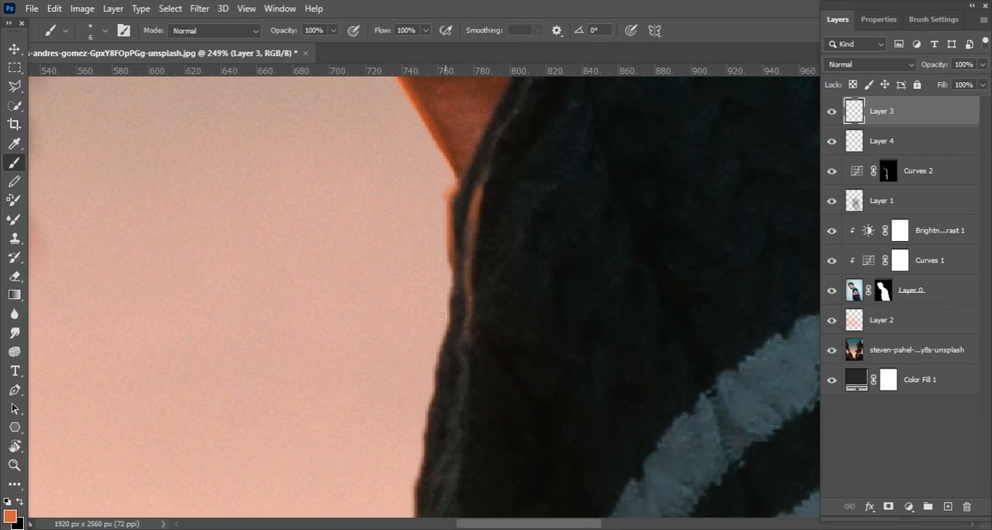
pyautogui.scroll(-3, 487, 179)
pyautogui.moveTo(447, 175); pyautogui.dragTo(455, 233)
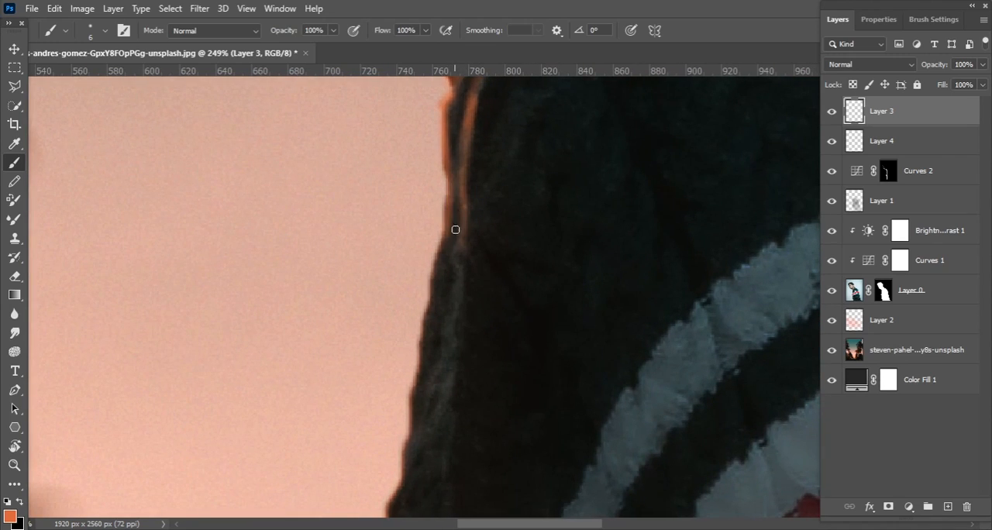
# Paint orange highlights down the dark chest edge of the sweater and on its small folds above the first stripe
pyautogui.moveTo(436, 267); pyautogui.dragTo(420, 348)
pyautogui.moveTo(463, 250)
pyautogui.mouseDown()
pyautogui.moveTo(460, 333)
pyautogui.moveTo(468, 207)
pyautogui.moveTo(465, 272)
pyautogui.mouseUp()
pyautogui.moveTo(464, 322); pyautogui.dragTo(463, 359)
pyautogui.moveTo(436, 178); pyautogui.dragTo(417, 351)
pyautogui.moveTo(445, 265); pyautogui.dragTo(423, 328)
pyautogui.moveTo(446, 327)
pyautogui.mouseDown()
pyautogui.moveTo(457, 206)
pyautogui.moveTo(412, 317)
pyautogui.mouseUp()
pyautogui.moveTo(435, 292); pyautogui.dragTo(437, 343)
pyautogui.moveTo(466, 285); pyautogui.dragTo(456, 313)
pyautogui.moveTo(471, 248); pyautogui.dragTo(454, 351)
pyautogui.moveTo(430, 305)
pyautogui.mouseDown()
pyautogui.moveTo(436, 349)
pyautogui.moveTo(451, 355)
pyautogui.mouseUp()
pyautogui.moveTo(455, 284); pyautogui.dragTo(423, 190)
# Paint orange highlights on the front ends of the upper grey and white stripes and the knit edge of the red band
pyautogui.press(']')
pyautogui.press(']')
pyautogui.press(']')
pyautogui.moveTo(407, 220)
pyautogui.mouseDown()
pyautogui.moveTo(430, 264)
pyautogui.moveTo(476, 293)
pyautogui.mouseUp()
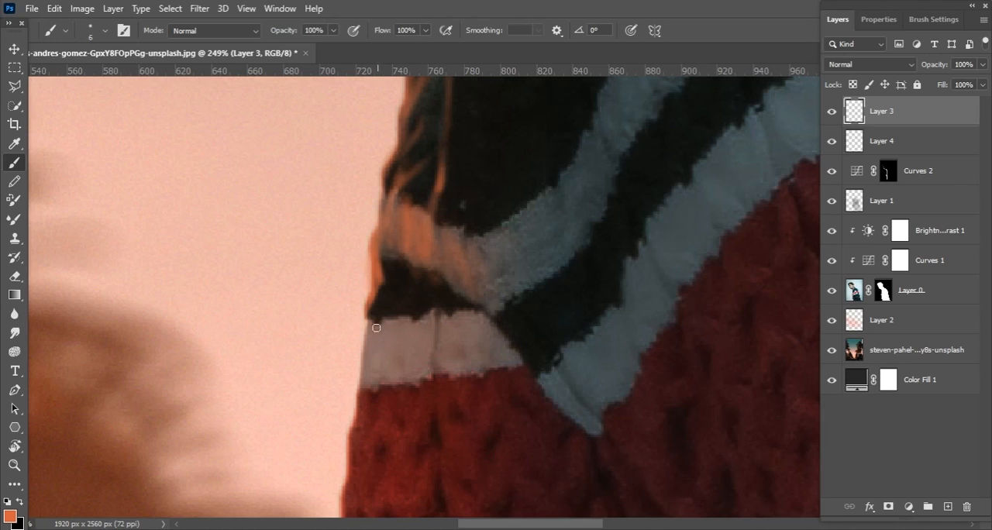
pyautogui.moveTo(397, 241); pyautogui.dragTo(399, 195)
pyautogui.press('[')
pyautogui.moveTo(370, 323); pyautogui.dragTo(360, 403)
pyautogui.moveTo(372, 366); pyautogui.dragTo(448, 158)
pyautogui.moveTo(442, 188); pyautogui.dragTo(425, 270)
pyautogui.moveTo(432, 243); pyautogui.dragTo(452, 198)
pyautogui.moveTo(456, 230); pyautogui.dragTo(438, 264)
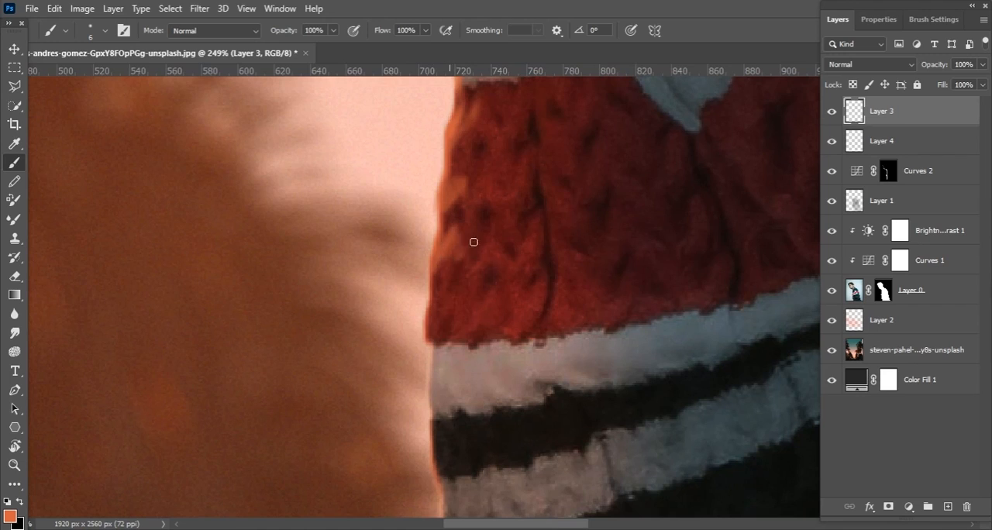
# Highlight the front ends of the lower sweater stripes and the dark fabric edge just beneath them in orange
pyautogui.scroll(-5, 442, 282)
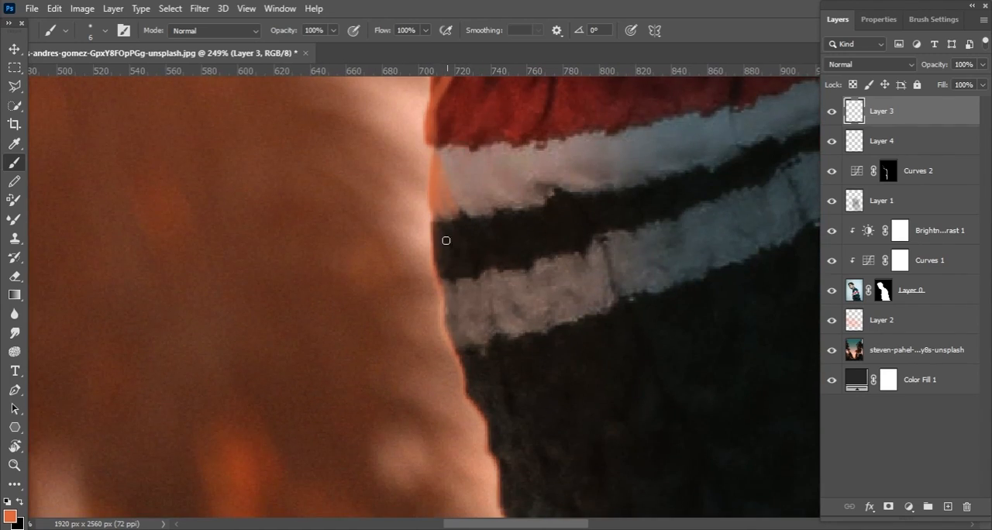
pyautogui.moveTo(468, 358); pyautogui.dragTo(412, 202)
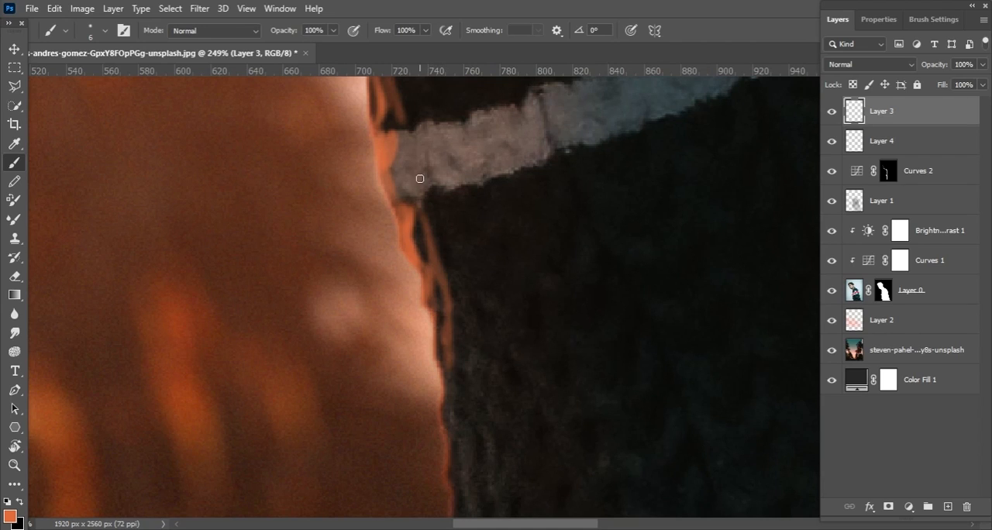
pyautogui.scroll(-5, 432, 287)
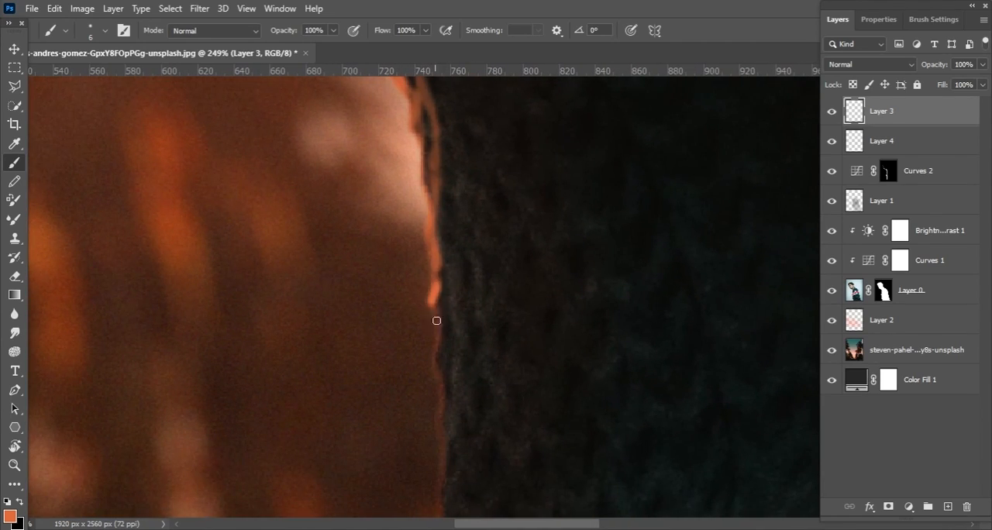
# Extend the orange rim and thin fold strokes down the dark lower front edge of the sweater
pyautogui.moveTo(481, 287); pyautogui.dragTo(463, 171)
pyautogui.moveTo(462, 170); pyautogui.dragTo(458, 282)
pyautogui.moveTo(436, 186); pyautogui.dragTo(461, 310)
pyautogui.moveTo(465, 397); pyautogui.dragTo(461, 235)
pyautogui.moveTo(471, 270); pyautogui.dragTo(470, 188)
pyautogui.moveTo(427, 214); pyautogui.dragTo(436, 383)
pyautogui.moveTo(437, 387); pyautogui.dragTo(490, 219)
pyautogui.moveTo(478, 333)
pyautogui.mouseDown()
pyautogui.moveTo(469, 242)
pyautogui.moveTo(454, 354)
pyautogui.moveTo(427, 248)
pyautogui.mouseUp()
pyautogui.scroll(-6, 459, 365)
pyautogui.moveTo(423, 175); pyautogui.dragTo(437, 266)
pyautogui.moveTo(407, 232); pyautogui.dragTo(448, 231)
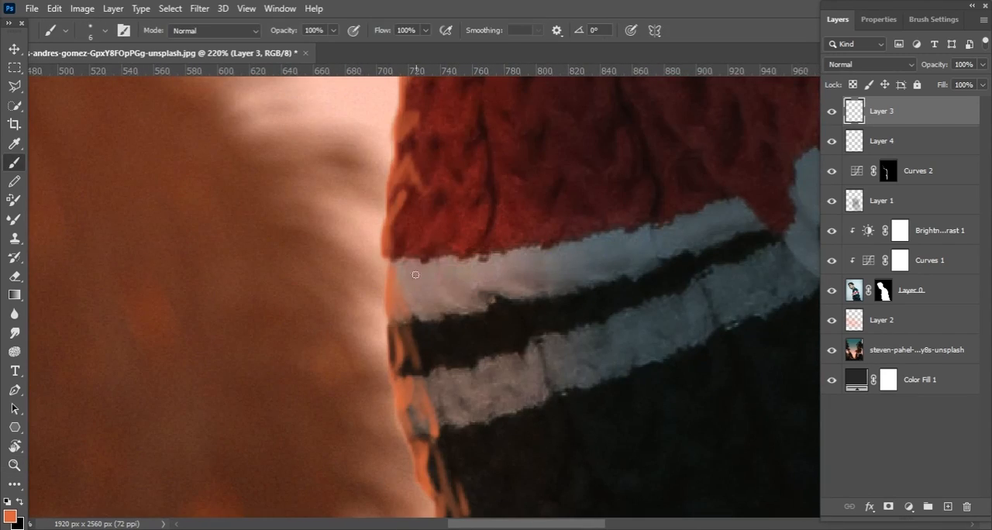
# Touch up the orange highlights on the striped front edge and carry the collar seam highlight up beside the neck
pyautogui.moveTo(451, 196); pyautogui.dragTo(403, 317)
pyautogui.moveTo(448, 165); pyautogui.dragTo(432, 265)
pyautogui.moveTo(486, 212)
pyautogui.mouseDown()
pyautogui.moveTo(442, 318)
pyautogui.moveTo(449, 333)
pyautogui.mouseUp()
pyautogui.scroll(-10, 449, 196)
pyautogui.moveTo(480, 173); pyautogui.dragTo(465, 202)
pyautogui.scroll(9, 444, 181)
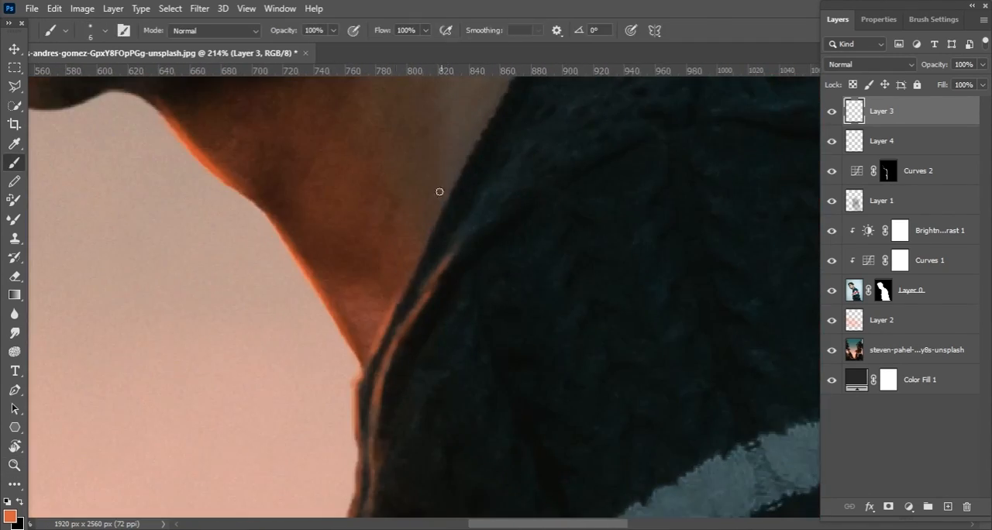
pyautogui.scroll(-12, 480, 225)
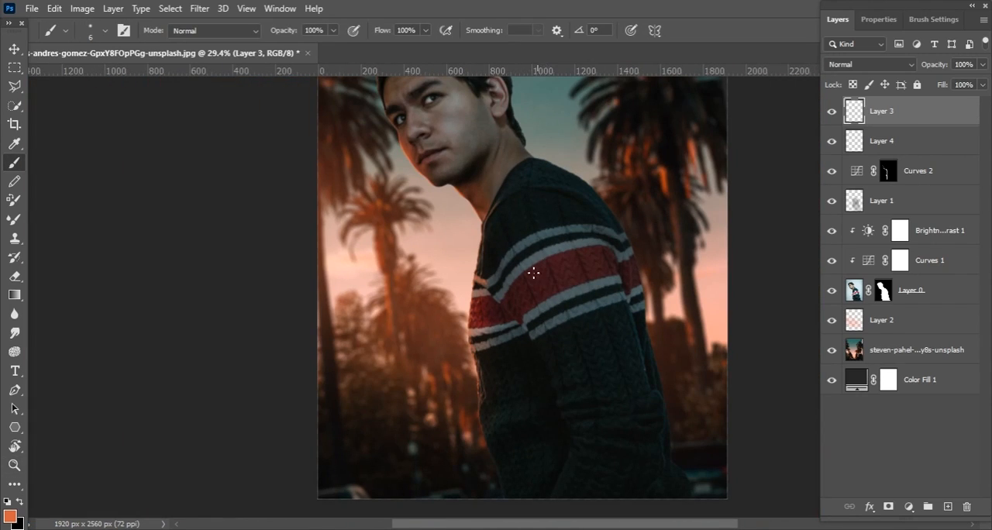
# Paint an orange highlight along the sleeve's front edge across the stripes and red band with a 10 px brush
pyautogui.scroll(8, 539, 264)
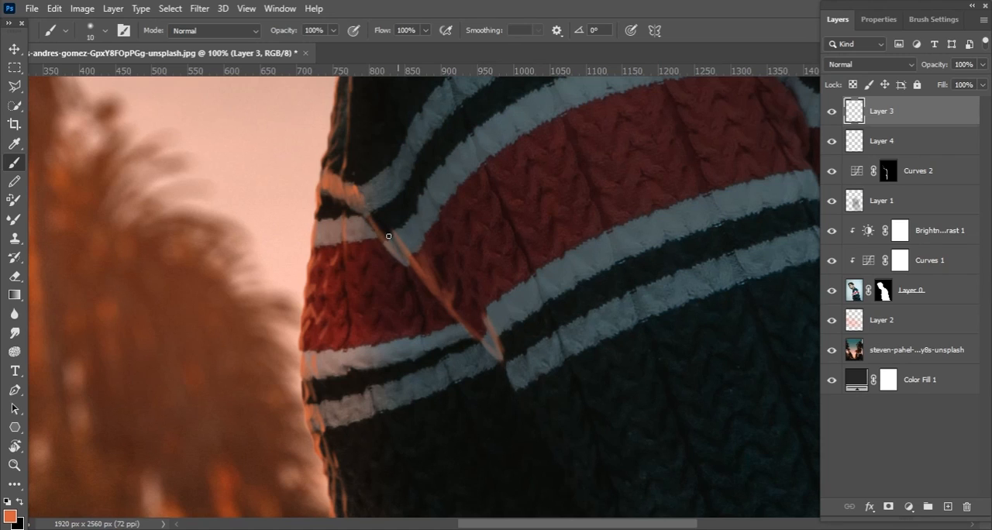
pyautogui.moveTo(563, 459)
pyautogui.mouseDown()
pyautogui.moveTo(499, 290)
pyautogui.moveTo(530, 375)
pyautogui.mouseUp()
pyautogui.moveTo(515, 325)
pyautogui.mouseDown()
pyautogui.moveTo(441, 255)
pyautogui.moveTo(387, 244)
pyautogui.mouseUp()
pyautogui.moveTo(554, 383)
pyautogui.mouseDown()
pyautogui.moveTo(536, 365)
pyautogui.moveTo(504, 361)
pyautogui.mouseUp()
pyautogui.moveTo(458, 314); pyautogui.dragTo(497, 310)
pyautogui.moveTo(470, 334); pyautogui.dragTo(472, 320)
# Continue the orange highlight down the dark sleeve edge to the elbow folds with a 15 px brush
pyautogui.moveTo(488, 269)
pyautogui.mouseDown()
pyautogui.moveTo(422, 272)
pyautogui.moveTo(504, 302)
pyautogui.moveTo(538, 340)
pyautogui.mouseUp()
pyautogui.moveTo(537, 340); pyautogui.dragTo(433, 266)
pyautogui.moveTo(496, 299); pyautogui.dragTo(518, 390)
pyautogui.moveTo(428, 282); pyautogui.dragTo(447, 335)
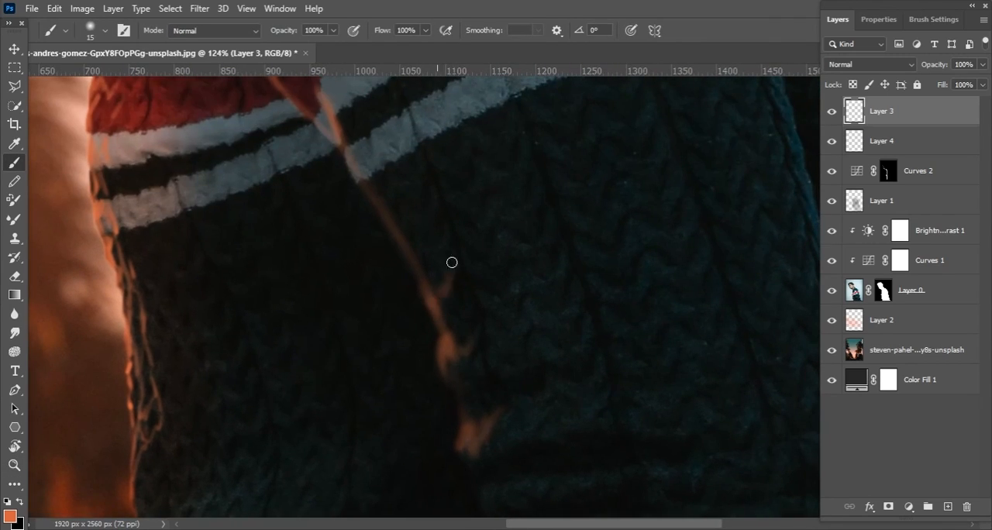
pyautogui.moveTo(450, 265); pyautogui.dragTo(529, 255)
pyautogui.moveTo(494, 350)
pyautogui.mouseDown()
pyautogui.moveTo(470, 279)
pyautogui.moveTo(512, 276)
pyautogui.mouseUp()
pyautogui.moveTo(425, 242); pyautogui.dragTo(439, 282)
pyautogui.moveTo(513, 372); pyautogui.dragTo(428, 380)
pyautogui.moveTo(206, 348); pyautogui.dragTo(193, 398)
# Rotate the canvas to work along the model's back, sample a light peach colour and reduce the brush to 8 px
pyautogui.press('r')
pyautogui.moveTo(234, 248); pyautogui.dragTo(374, 465)
pyautogui.moveTo(334, 227)
pyautogui.mouseDown()
pyautogui.moveTo(408, 288)
pyautogui.moveTo(476, 241)
pyautogui.moveTo(446, 250)
pyautogui.moveTo(489, 303)
pyautogui.moveTo(538, 281)
pyautogui.mouseUp()
pyautogui.press('b')
pyautogui.keyDown('alt'); pyautogui.click(660, 98); pyautogui.keyUp('alt')
pyautogui.press('[')
pyautogui.press('[')
pyautogui.press('[')
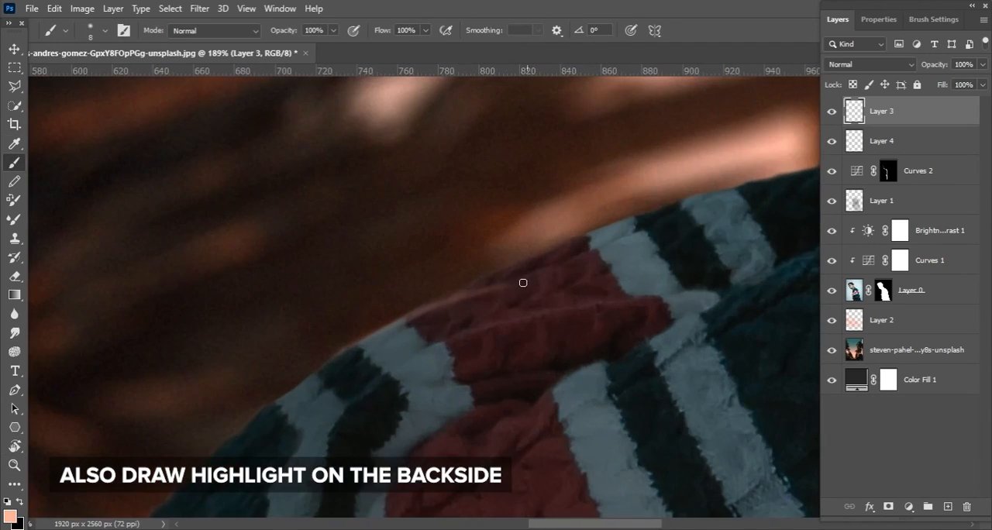
# Paint a peach rim highlight along the back edge of the sweater from the striped area to the dark lower back
pyautogui.moveTo(586, 236); pyautogui.dragTo(634, 215)
pyautogui.moveTo(634, 213); pyautogui.dragTo(455, 239)
pyautogui.moveTo(455, 241); pyautogui.dragTo(648, 193)
pyautogui.moveTo(578, 225)
pyautogui.mouseDown()
pyautogui.moveTo(677, 176)
pyautogui.moveTo(528, 222)
pyautogui.mouseUp()
pyautogui.moveTo(518, 233)
pyautogui.mouseDown()
pyautogui.moveTo(642, 221)
pyautogui.moveTo(649, 191)
pyautogui.mouseUp()
pyautogui.moveTo(675, 160)
pyautogui.mouseDown()
pyautogui.moveTo(509, 225)
pyautogui.moveTo(651, 156)
pyautogui.mouseUp()
pyautogui.moveTo(708, 131); pyautogui.dragTo(555, 191)
pyautogui.moveTo(599, 176); pyautogui.dragTo(642, 164)
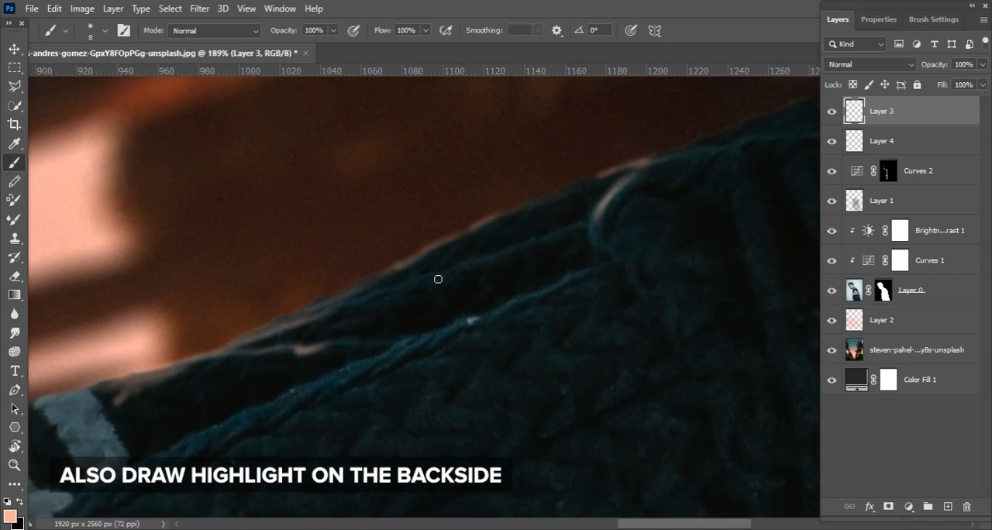
# Add peach highlight strokes along the dark lower back edge and the fold lines beside it
pyautogui.moveTo(509, 241); pyautogui.dragTo(636, 193)
pyautogui.moveTo(395, 292); pyautogui.dragTo(492, 253)
pyautogui.moveTo(352, 300); pyautogui.dragTo(487, 246)
pyautogui.moveTo(474, 247)
pyautogui.mouseDown()
pyautogui.moveTo(544, 208)
pyautogui.moveTo(521, 188)
pyautogui.mouseUp()
pyautogui.moveTo(317, 325); pyautogui.dragTo(426, 276)
pyautogui.moveTo(445, 266); pyautogui.dragTo(596, 214)
pyautogui.moveTo(249, 345); pyautogui.dragTo(616, 223)
# Paint peach highlights along the sleeve's rear seam and strengthen the rim on the neighbouring back folds
pyautogui.moveTo(457, 191); pyautogui.dragTo(584, 157)
pyautogui.moveTo(399, 217); pyautogui.dragTo(649, 144)
pyautogui.moveTo(314, 318); pyautogui.dragTo(405, 254)
pyautogui.moveTo(387, 268)
pyautogui.mouseDown()
pyautogui.moveTo(476, 221)
pyautogui.moveTo(605, 180)
pyautogui.mouseUp()
pyautogui.moveTo(594, 181); pyautogui.dragTo(640, 164)
pyautogui.moveTo(690, 136); pyautogui.dragTo(531, 199)
pyautogui.moveTo(461, 236); pyautogui.dragTo(673, 152)
pyautogui.moveTo(405, 258); pyautogui.dragTo(559, 169)
pyautogui.moveTo(317, 280); pyautogui.dragTo(373, 238)
pyautogui.moveTo(404, 268); pyautogui.dragTo(564, 198)
pyautogui.moveTo(466, 225); pyautogui.dragTo(632, 183)
pyautogui.moveTo(339, 335)
pyautogui.mouseDown()
pyautogui.moveTo(357, 223)
pyautogui.moveTo(380, 190)
pyautogui.mouseUp()
pyautogui.moveTo(228, 351)
pyautogui.mouseDown()
pyautogui.moveTo(336, 268)
pyautogui.moveTo(316, 248)
pyautogui.moveTo(326, 284)
pyautogui.mouseUp()
# Refine the peach highlights on the lower back folds and sleeve seam with thinner brush strokes
pyautogui.press('[')
pyautogui.press('[')
pyautogui.press('[')
pyautogui.moveTo(602, 150)
pyautogui.mouseDown()
pyautogui.moveTo(383, 272)
pyautogui.moveTo(602, 146)
pyautogui.moveTo(404, 245)
pyautogui.mouseUp()
pyautogui.moveTo(419, 238); pyautogui.dragTo(642, 138)
pyautogui.press('z')
pyautogui.moveTo(595, 203)
pyautogui.mouseDown()
pyautogui.moveTo(468, 189)
pyautogui.moveTo(572, 179)
pyautogui.mouseUp()
pyautogui.press('z')
pyautogui.moveTo(391, 186); pyautogui.dragTo(425, 186)
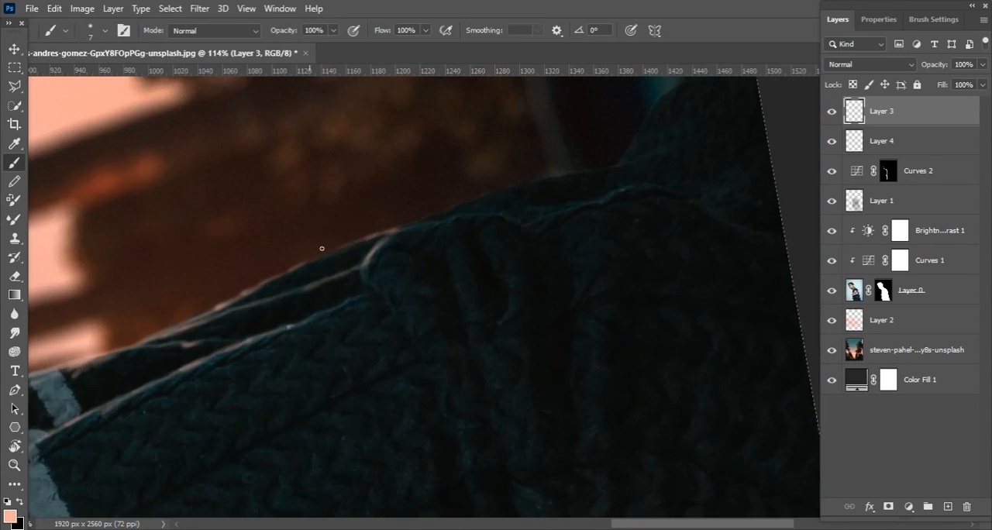
# Continue the peach rim highlight along the sweater's back edge beyond the folds
pyautogui.moveTo(557, 174); pyautogui.dragTo(575, 172)
pyautogui.press('z')
pyautogui.moveTo(446, 238)
pyautogui.mouseDown()
pyautogui.moveTo(372, 236)
pyautogui.moveTo(573, 229)
pyautogui.mouseUp()
pyautogui.moveTo(452, 175); pyautogui.dragTo(293, 237)
pyautogui.moveTo(374, 200); pyautogui.dragTo(552, 148)
pyautogui.press('z')
pyautogui.moveTo(367, 228); pyautogui.dragTo(346, 229)
pyautogui.moveTo(365, 271); pyautogui.dragTo(413, 372)
pyautogui.press('c')
pyautogui.press('z')
# Sample a muted grey from the sky and paint thin rim strokes along the upper edge of the sweater's shoulder
pyautogui.click(15, 49)
pyautogui.press('z')
pyautogui.moveTo(481, 235); pyautogui.dragTo(535, 240)
pyautogui.press('b')
pyautogui.keyDown('alt'); pyautogui.click(337, 133); pyautogui.keyUp('alt')
pyautogui.press('z')
pyautogui.moveTo(275, 168); pyautogui.dragTo(298, 169)
pyautogui.press('b')
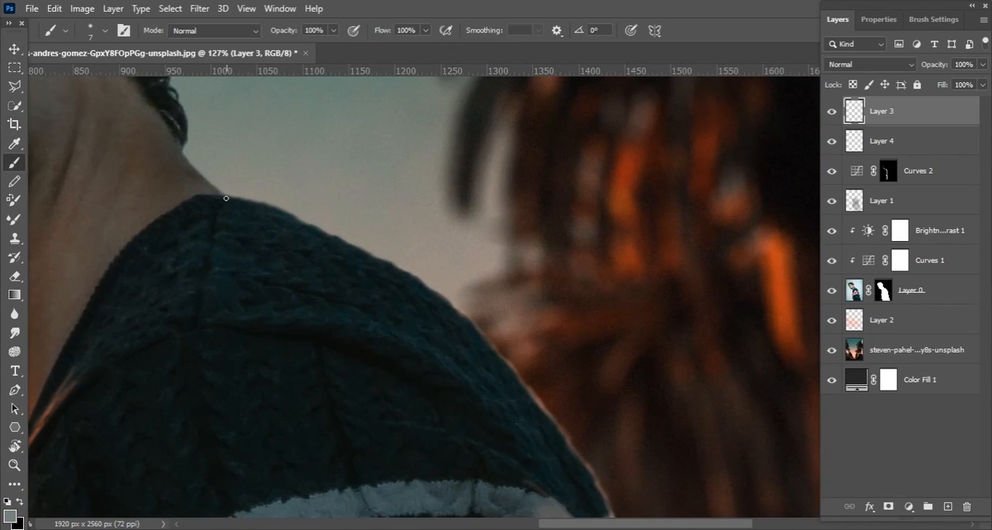
pyautogui.press('z')
pyautogui.press('b')
pyautogui.moveTo(375, 254); pyautogui.dragTo(418, 256)
pyautogui.press('z')
pyautogui.press('b')
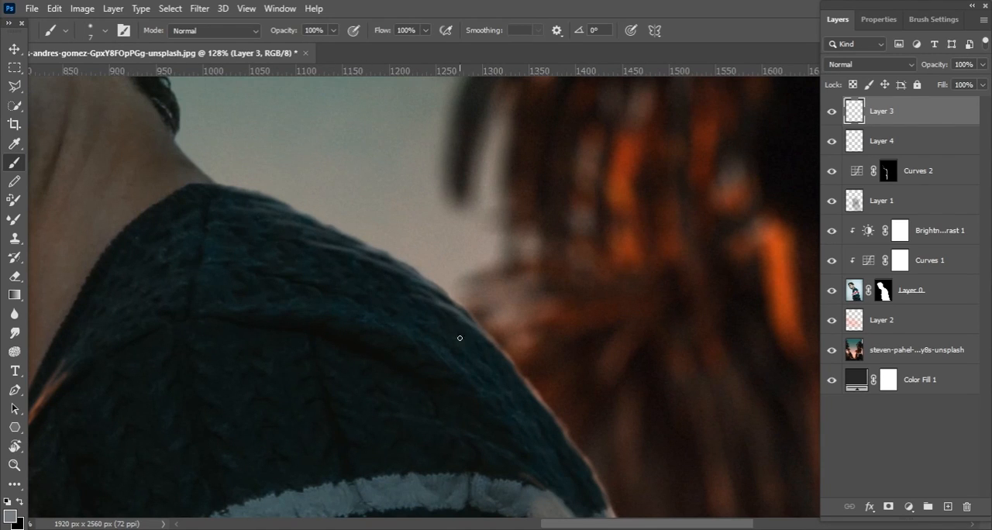
# Add fine grey highlight strokes along the knit ridges just inside the shoulder's upper edge
pyautogui.press('space')
pyautogui.moveTo(484, 351); pyautogui.dragTo(445, 266)
pyautogui.press('space')
pyautogui.moveTo(202, 135); pyautogui.dragTo(281, 233)
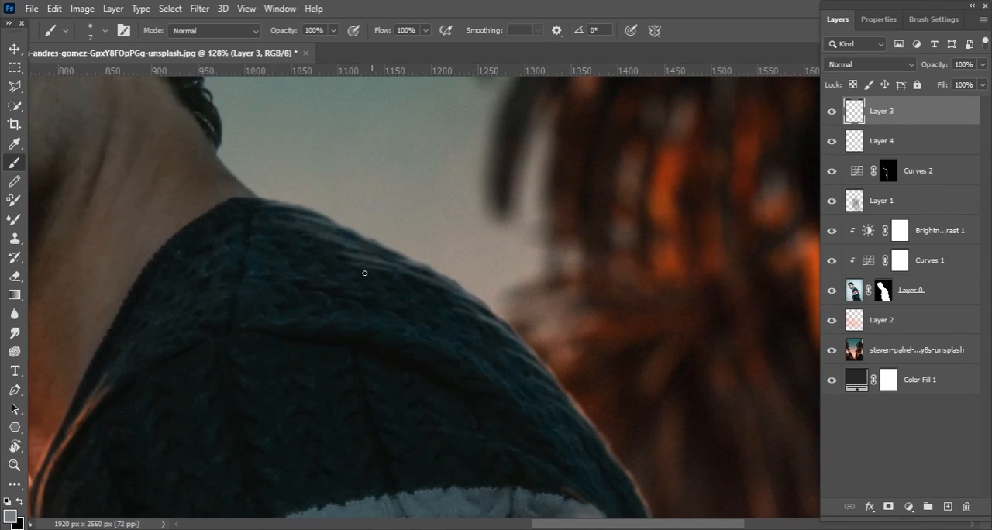
pyautogui.moveTo(389, 281); pyautogui.dragTo(433, 297)
pyautogui.press('z')
pyautogui.moveTo(404, 236); pyautogui.dragTo(350, 220)
pyautogui.moveTo(479, 199); pyautogui.dragTo(531, 195)
pyautogui.press('b')
pyautogui.moveTo(266, 260); pyautogui.dragTo(295, 267)
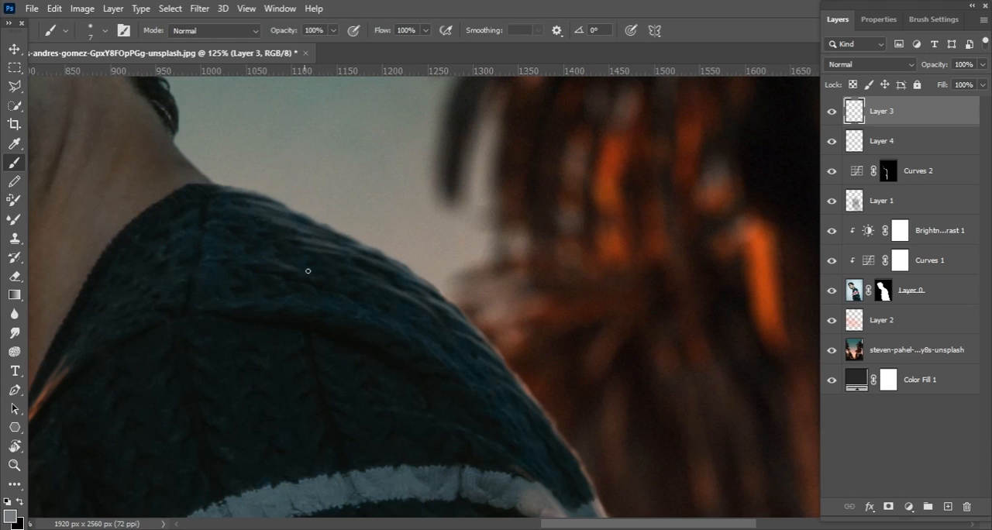
# Extend the grey knit highlights down the shoulder's outer slope towards the stripes
pyautogui.moveTo(472, 366); pyautogui.dragTo(508, 407)
pyautogui.press('space')
pyautogui.moveTo(509, 411); pyautogui.dragTo(432, 316)
pyautogui.press('space')
pyautogui.moveTo(142, 107); pyautogui.dragTo(266, 219)
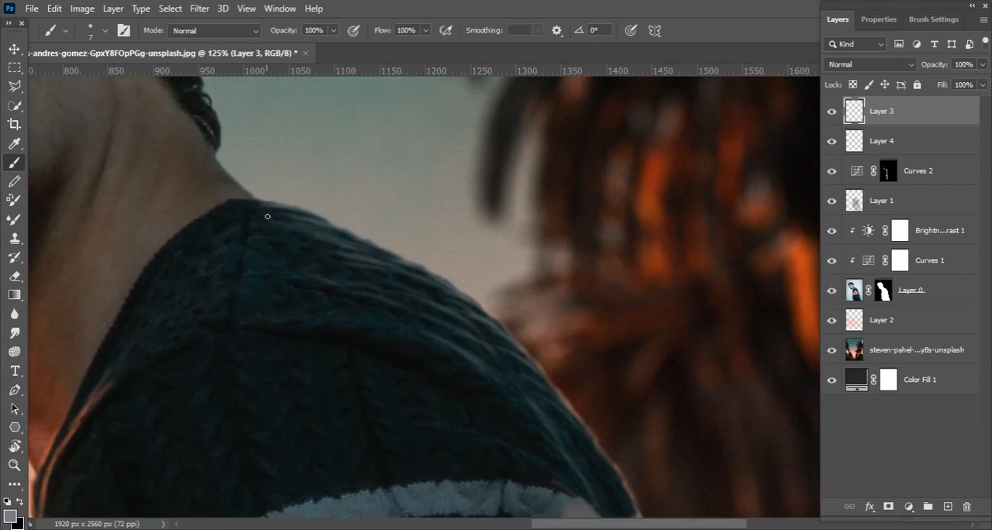
# Paint a subtle grey highlight with a 7 px brush along the back edge of the hair behind the ear
pyautogui.press('space')
pyautogui.moveTo(175, 102); pyautogui.dragTo(232, 170)
pyautogui.press(']')
pyautogui.press(']')
pyautogui.press(']')
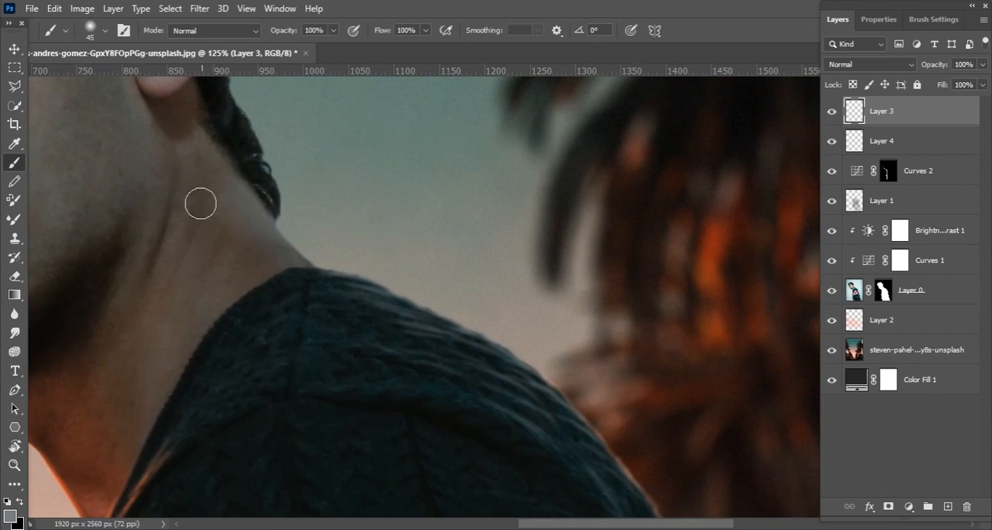
pyautogui.press('e')
pyautogui.press('[')
pyautogui.press('[')
pyautogui.press('[')
pyautogui.press('space')
pyautogui.moveTo(217, 164)
pyautogui.mouseDown()
pyautogui.moveTo(363, 300)
pyautogui.moveTo(380, 457)
pyautogui.mouseUp()
pyautogui.press('z')
pyautogui.moveTo(428, 203)
pyautogui.mouseDown()
pyautogui.moveTo(385, 201)
pyautogui.moveTo(439, 197)
pyautogui.mouseUp()
pyautogui.press('b')
pyautogui.rightClick(341, 173)
pyautogui.press('Escape')
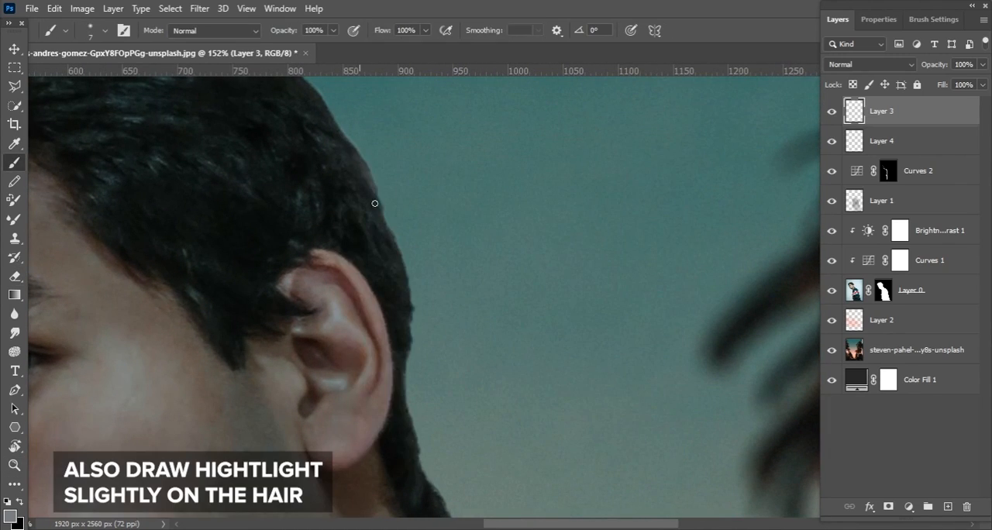
pyautogui.moveTo(383, 238); pyautogui.dragTo(362, 149)
pyautogui.moveTo(404, 365); pyautogui.dragTo(383, 300)
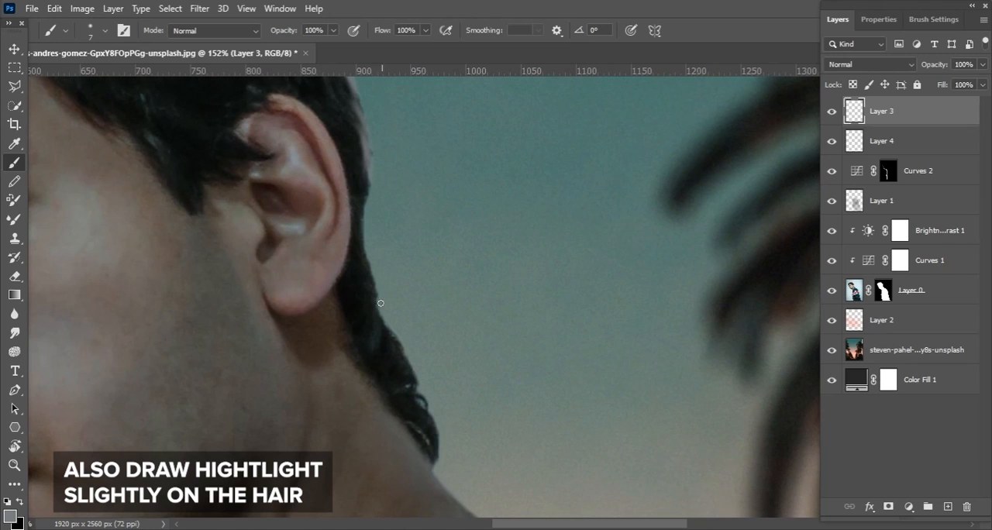
# Paint grey highlight strokes on the hair edge and curls at the nape of the neck
pyautogui.moveTo(394, 343)
pyautogui.mouseDown()
pyautogui.moveTo(398, 386)
pyautogui.moveTo(436, 452)
pyautogui.mouseUp()
pyautogui.moveTo(397, 234); pyautogui.dragTo(445, 320)
pyautogui.moveTo(401, 345); pyautogui.dragTo(415, 370)
pyautogui.moveTo(434, 419); pyautogui.dragTo(427, 285)
pyautogui.moveTo(450, 363); pyautogui.dragTo(474, 409)
pyautogui.moveTo(406, 223)
pyautogui.mouseDown()
pyautogui.moveTo(467, 405)
pyautogui.moveTo(489, 528)
pyautogui.mouseUp()
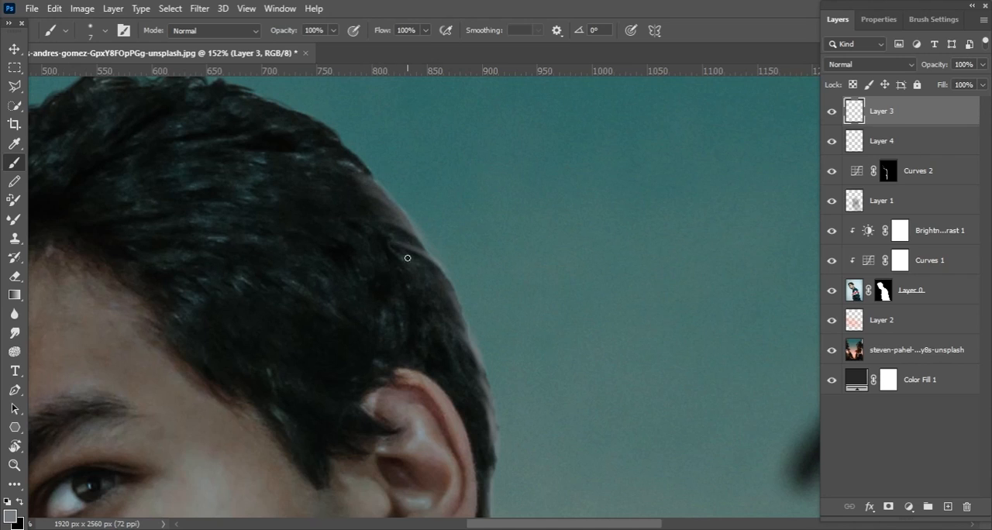
# Add soft grey strand highlights along the upper back of the head above the ear
pyautogui.moveTo(442, 317); pyautogui.dragTo(477, 341)
pyautogui.moveTo(346, 190); pyautogui.dragTo(377, 274)
pyautogui.moveTo(323, 201)
pyautogui.mouseDown()
pyautogui.moveTo(366, 217)
pyautogui.moveTo(349, 225)
pyautogui.mouseUp()
pyautogui.press('z')
pyautogui.moveTo(394, 208); pyautogui.dragTo(313, 168)
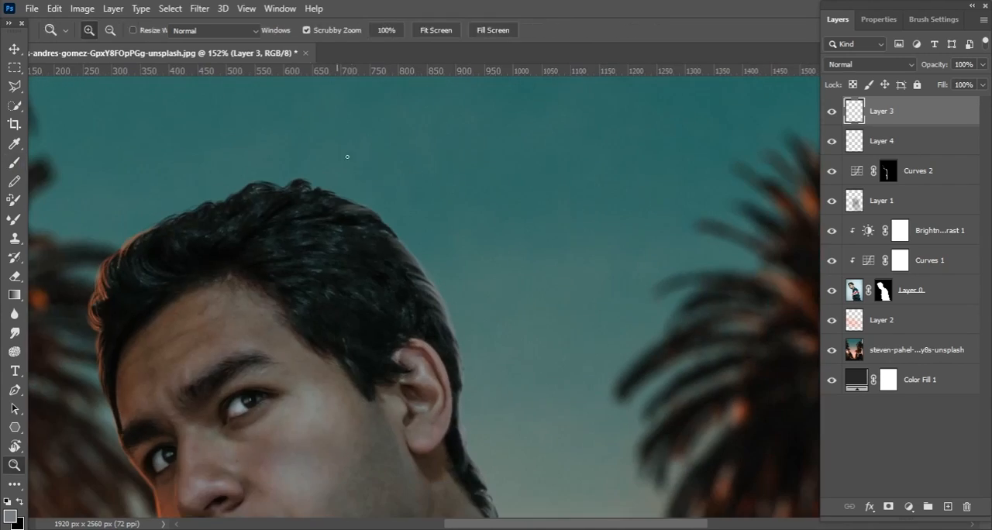
# Soften the grey hair highlights along the back of the head and nape with an 80 px Eraser
pyautogui.press('e')
pyautogui.moveTo(472, 362); pyautogui.dragTo(432, 241)
pyautogui.press('z')
pyautogui.moveTo(461, 388); pyautogui.dragTo(539, 388)
pyautogui.press('e')
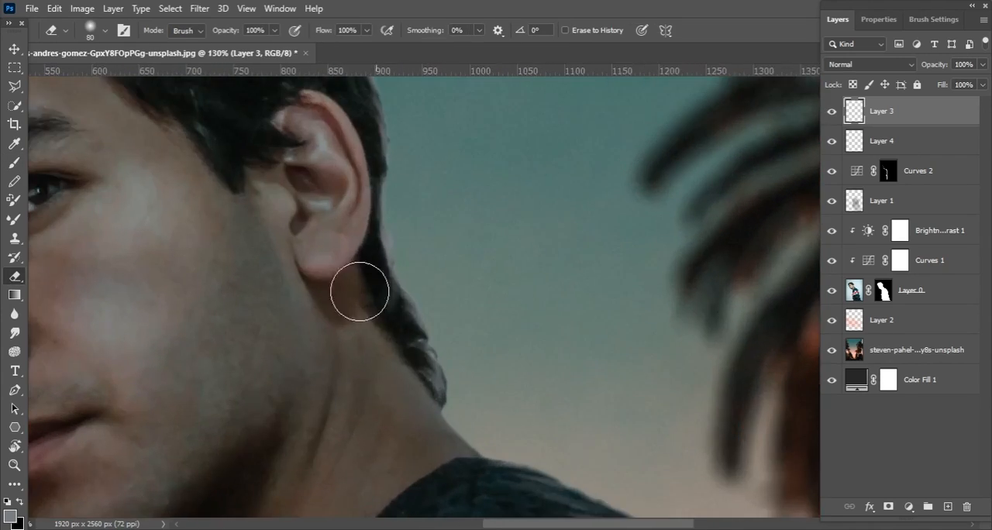
pyautogui.moveTo(390, 334); pyautogui.dragTo(420, 397)
pyautogui.press('z')
pyautogui.moveTo(393, 212); pyautogui.dragTo(375, 208)
# Add a Curves adjustment with input 186 and output 167, and mask it off the model's face and upper body with a 1500 px soft black brush
pyautogui.click(909, 507)
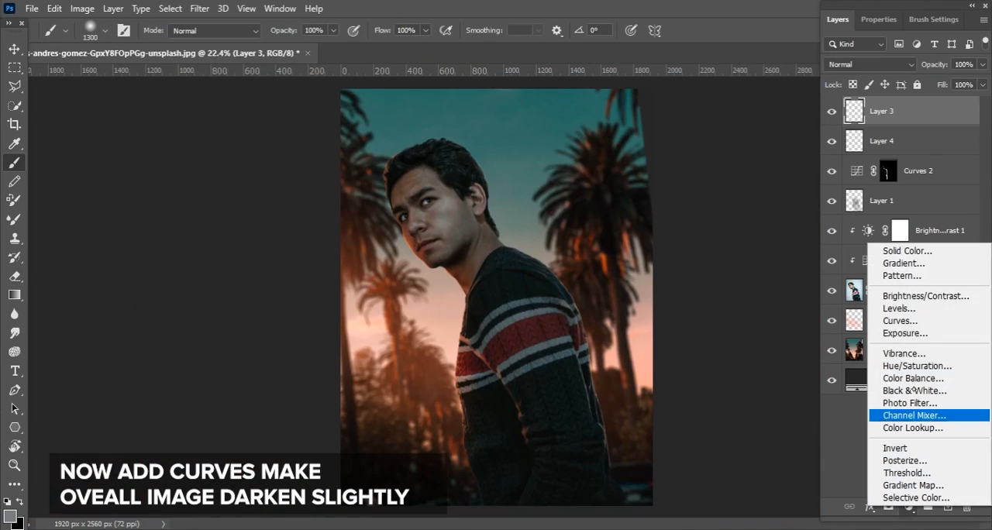
pyautogui.click(900, 321)
pyautogui.moveTo(940, 130); pyautogui.dragTo(942, 134)
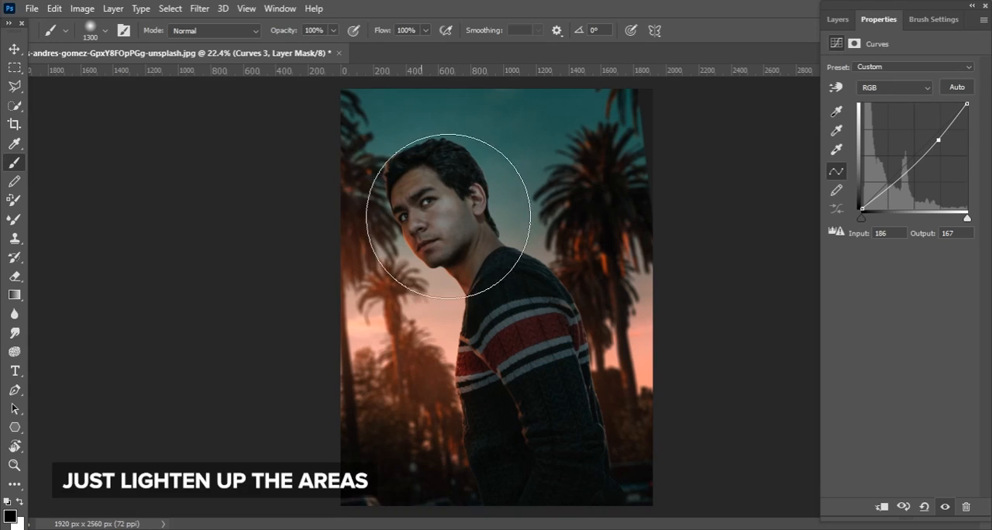
pyautogui.press(']')
pyautogui.press(']')
pyautogui.moveTo(465, 253)
pyautogui.mouseDown()
pyautogui.moveTo(519, 383)
pyautogui.moveTo(452, 207)
pyautogui.mouseUp()
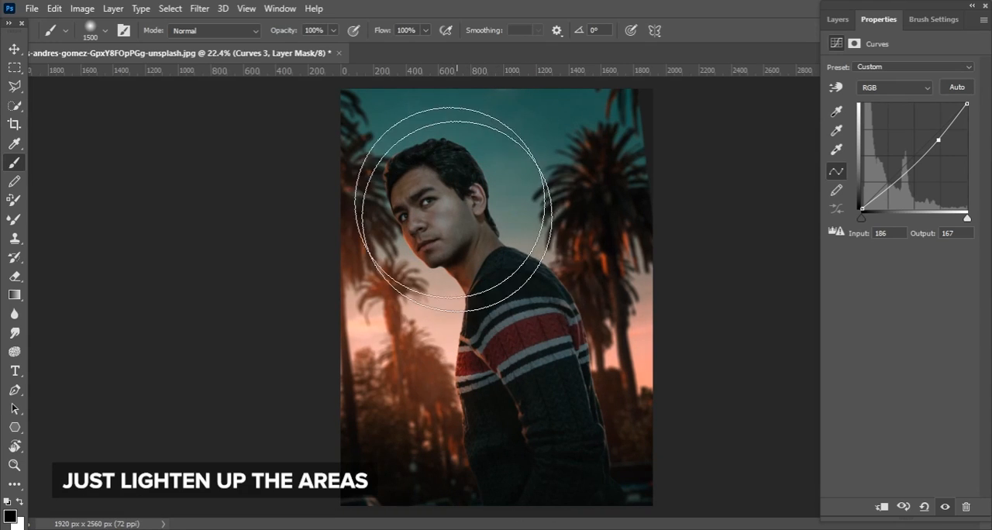
# Create a new empty layer above Layer 2, beneath the cut-out model
pyautogui.click(837, 19)
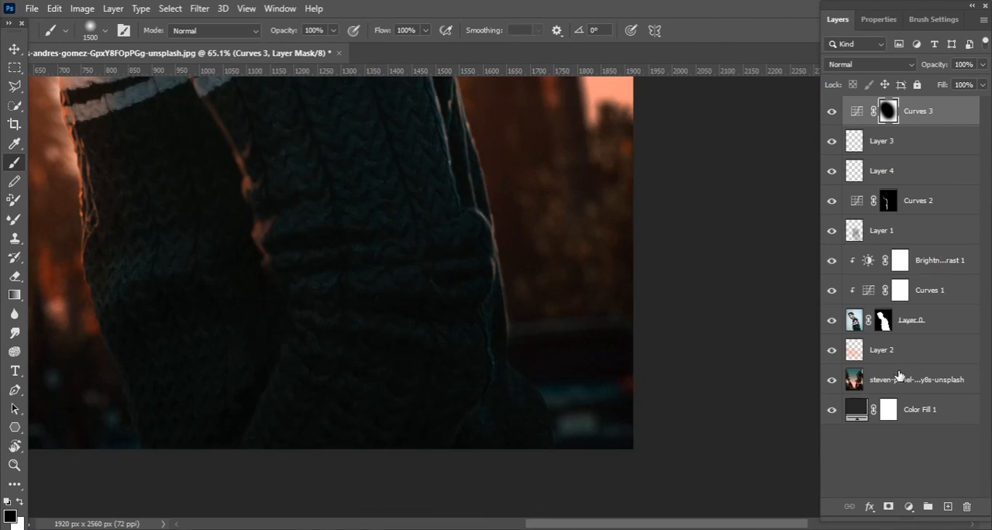
pyautogui.click(915, 384)
pyautogui.click(919, 356)
pyautogui.click(946, 507)
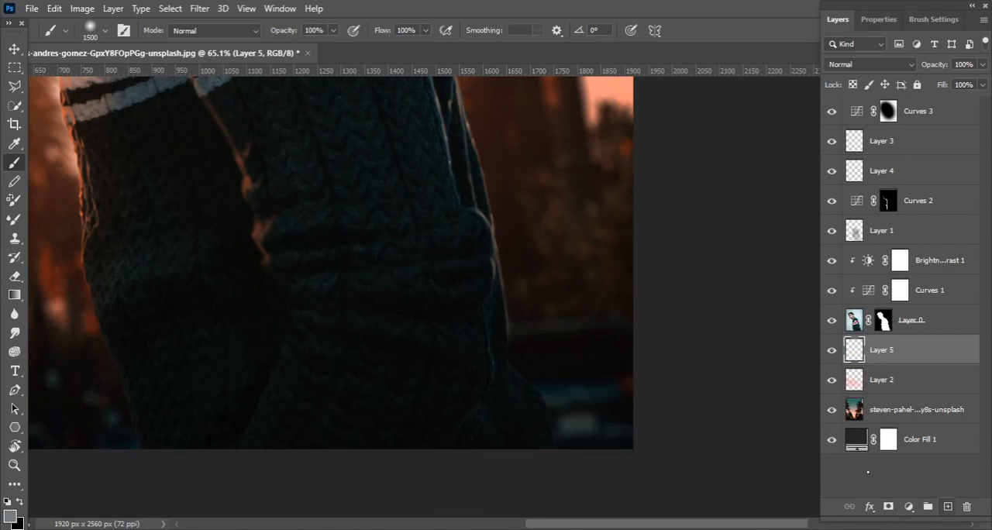
pyautogui.press('[')
pyautogui.press('[')
pyautogui.press('[')
pyautogui.press('[')
pyautogui.press('[')
pyautogui.press('[')
pyautogui.press('[')
pyautogui.press('[')
pyautogui.press('[')
pyautogui.press('[')
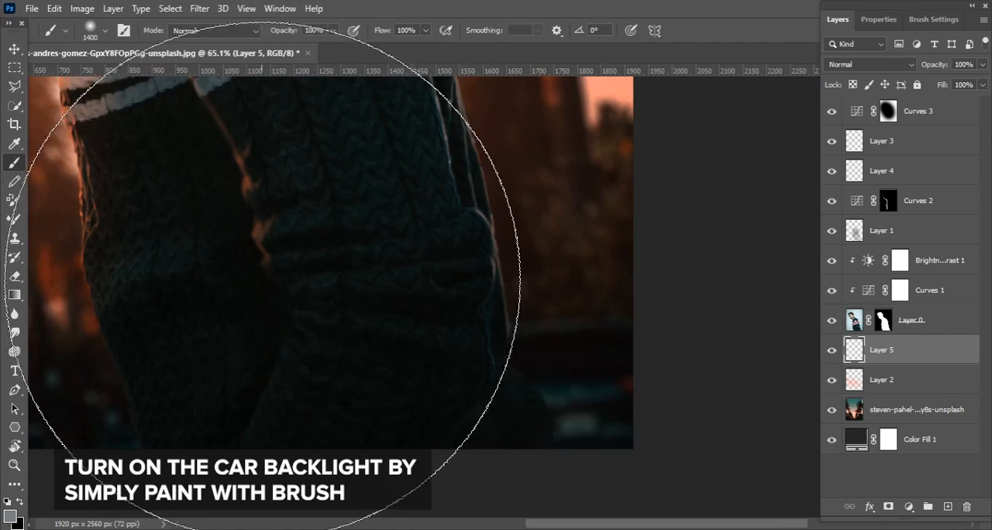
# Set the foreground colour to red ff0707 and paint glowing tail lights on the blurred car with a 150 px soft brush
pyautogui.click(10, 518)
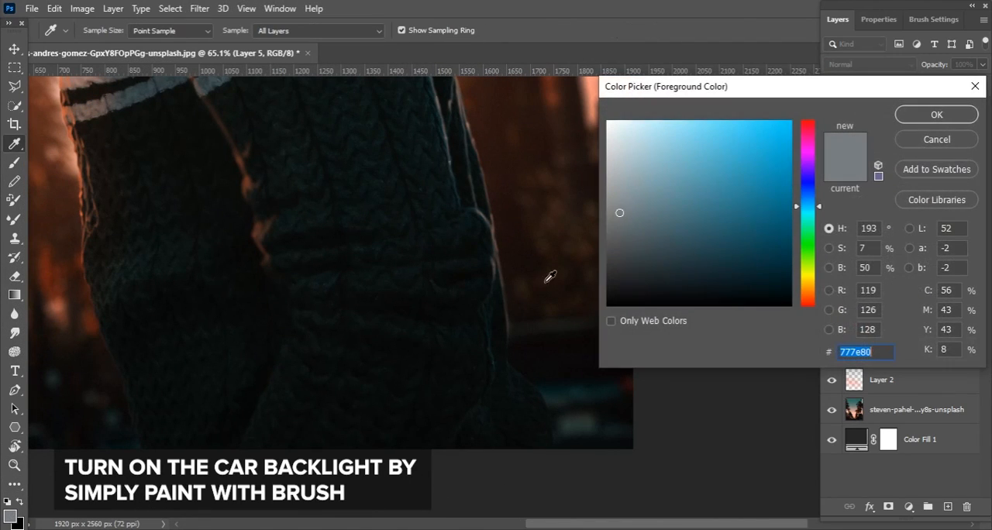
pyautogui.moveTo(807, 294); pyautogui.dragTo(807, 121)
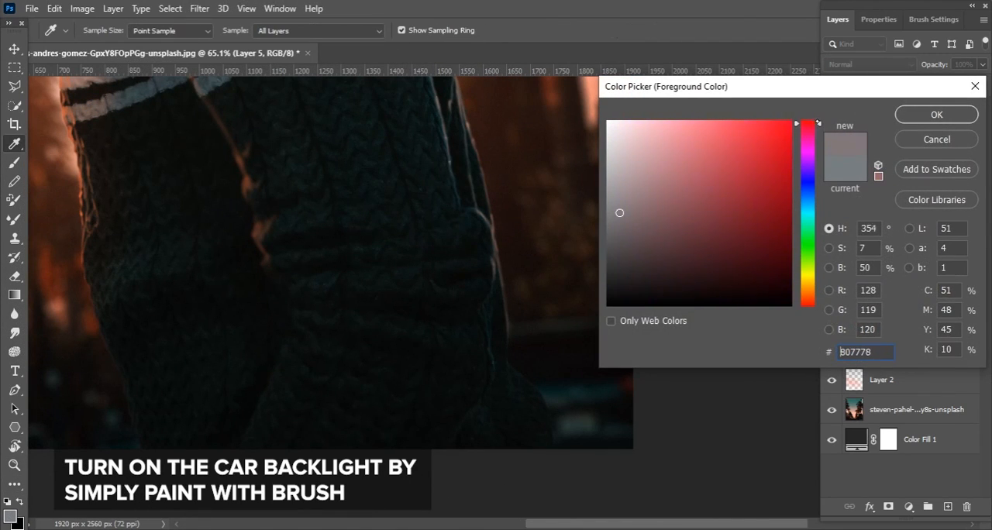
pyautogui.click(776, 133)
pyautogui.click(936, 114)
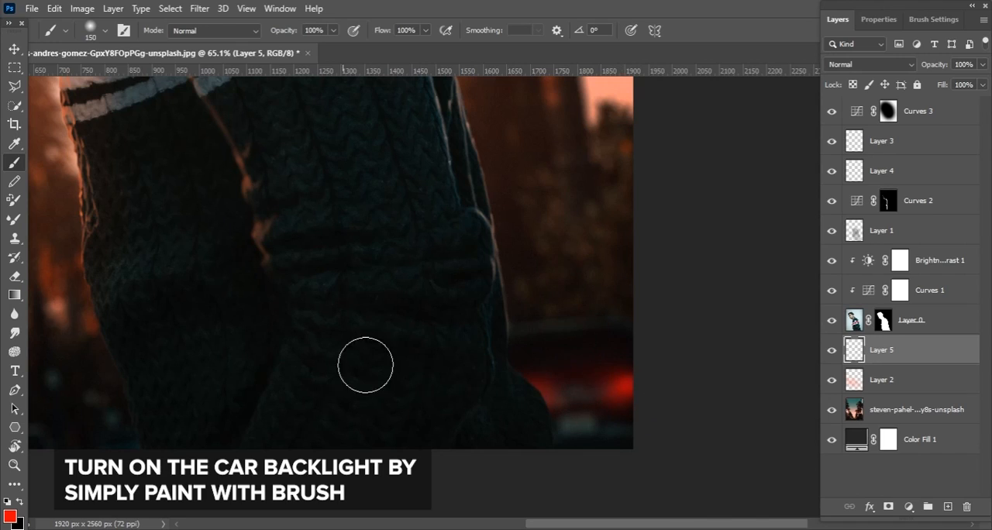
pyautogui.scroll(3, 611, 391)
pyautogui.moveTo(611, 391); pyautogui.dragTo(504, 352)
pyautogui.click(504, 352)
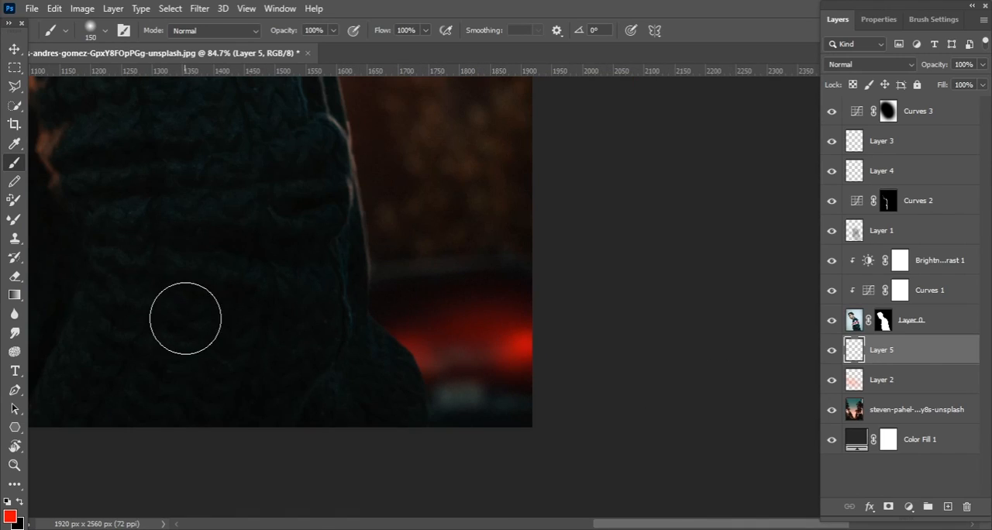
pyautogui.press('e')
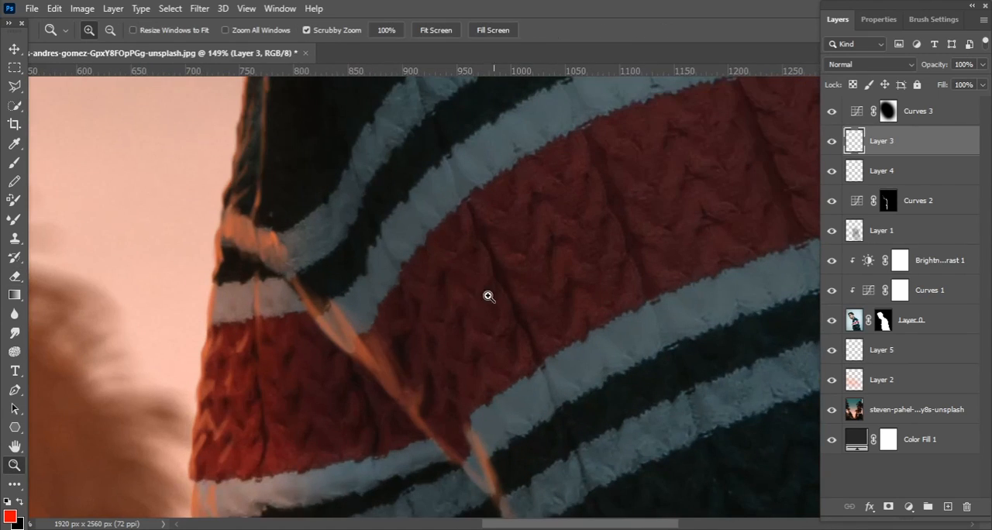
# Smudge the orange highlight on Layer 3 along the sleeve seam, from the stripes down to the dark folds, at 100% strength
pyautogui.moveTo(126, 270); pyautogui.dragTo(97, 272)
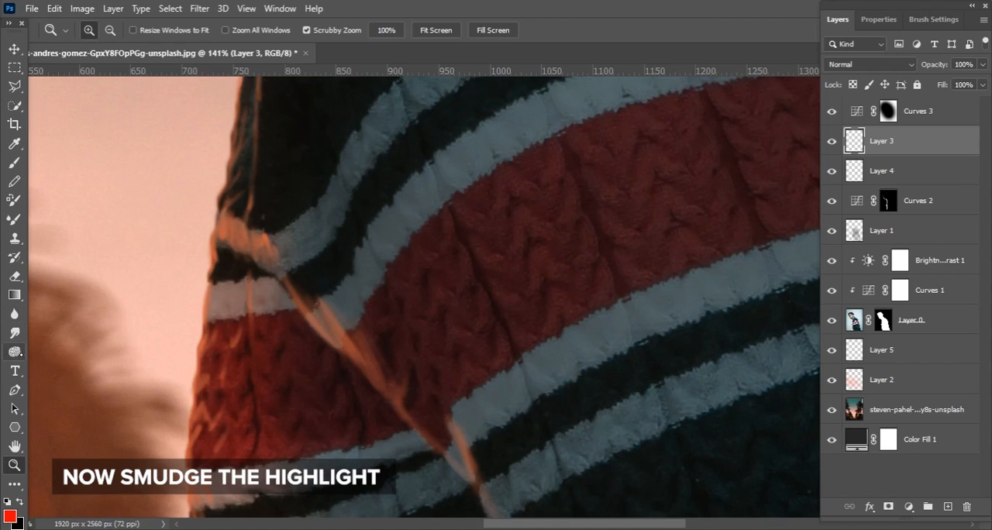
pyautogui.click(15, 334)
pyautogui.moveTo(344, 268); pyautogui.dragTo(383, 330)
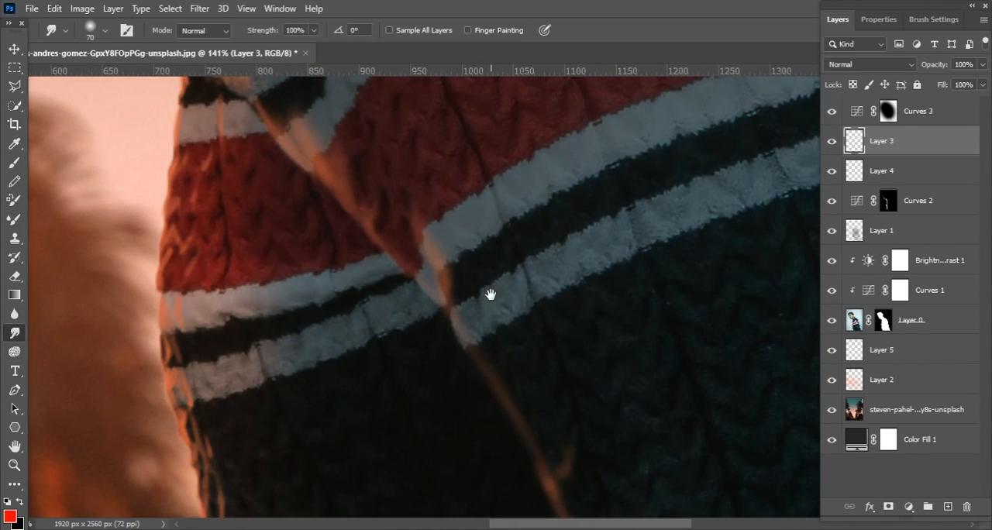
pyautogui.moveTo(491, 295); pyautogui.dragTo(446, 151)
pyautogui.moveTo(521, 263); pyautogui.dragTo(494, 172)
pyautogui.moveTo(516, 268)
pyautogui.mouseDown()
pyautogui.moveTo(530, 301)
pyautogui.moveTo(549, 315)
pyautogui.mouseUp()
pyautogui.moveTo(565, 333); pyautogui.dragTo(567, 255)
pyautogui.moveTo(548, 321); pyautogui.dragTo(609, 314)
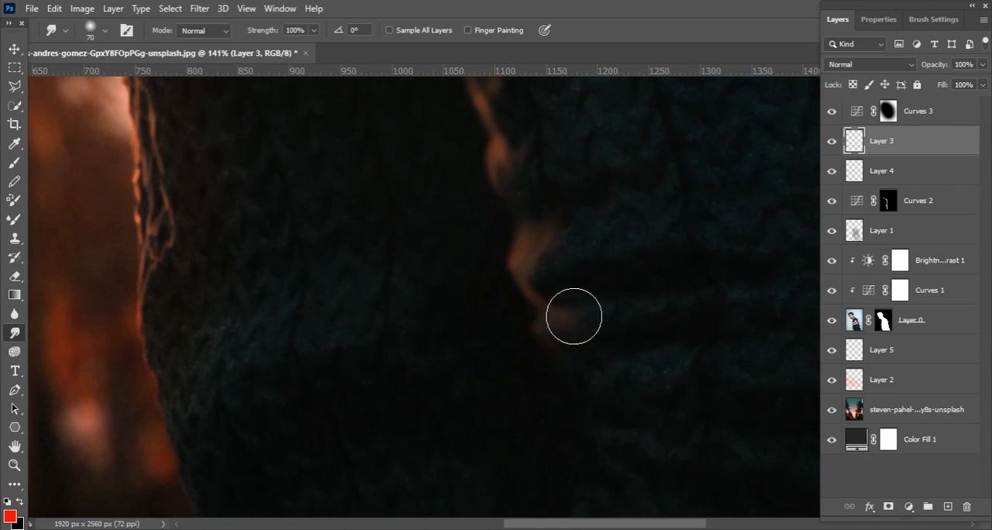
pyautogui.scroll(-8, 471, 297)
pyautogui.scroll(7, 465, 281)
# Smudge the orange highlight where the sleeve seam meets the upper stripes at the sweater's front edge
pyautogui.moveTo(502, 284); pyautogui.dragTo(491, 399)
pyautogui.scroll(2, 461, 249)
pyautogui.moveTo(402, 256); pyautogui.dragTo(441, 402)
pyautogui.moveTo(436, 201); pyautogui.dragTo(456, 437)
pyautogui.moveTo(490, 184); pyautogui.dragTo(456, 366)
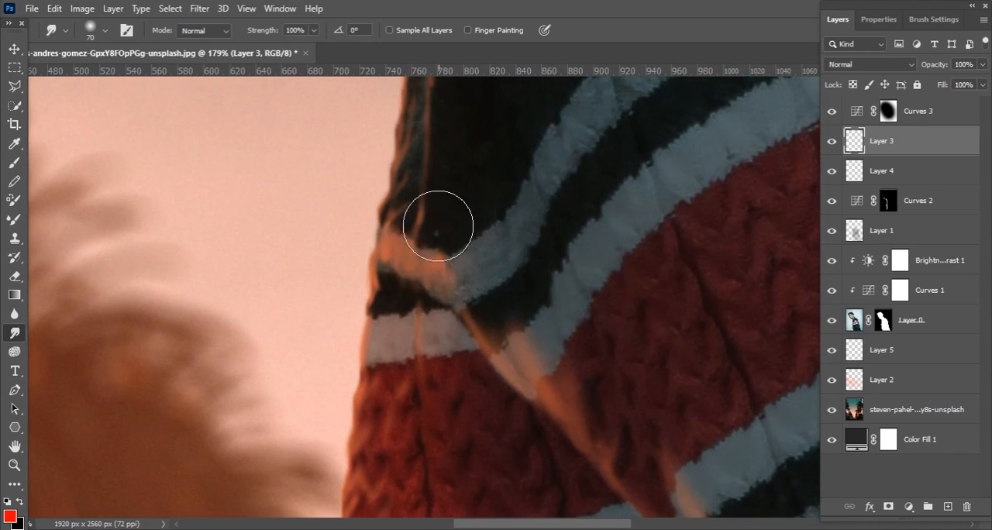
pyautogui.moveTo(611, 421); pyautogui.dragTo(432, 178)
pyautogui.moveTo(560, 351); pyautogui.dragTo(451, 202)
pyautogui.moveTo(591, 460); pyautogui.dragTo(518, 323)
pyautogui.moveTo(516, 219)
pyautogui.mouseDown()
pyautogui.moveTo(449, 222)
pyautogui.moveTo(500, 217)
pyautogui.mouseUp()
# Smudge the thin orange lines on the sweater's front edge above the stripes with the 70 px Smudge brush
pyautogui.click(15, 333)
pyautogui.moveTo(490, 125)
pyautogui.mouseDown()
pyautogui.moveTo(403, 251)
pyautogui.moveTo(413, 226)
pyautogui.mouseUp()
pyautogui.moveTo(338, 340); pyautogui.dragTo(402, 210)
pyautogui.moveTo(367, 445); pyautogui.dragTo(386, 279)
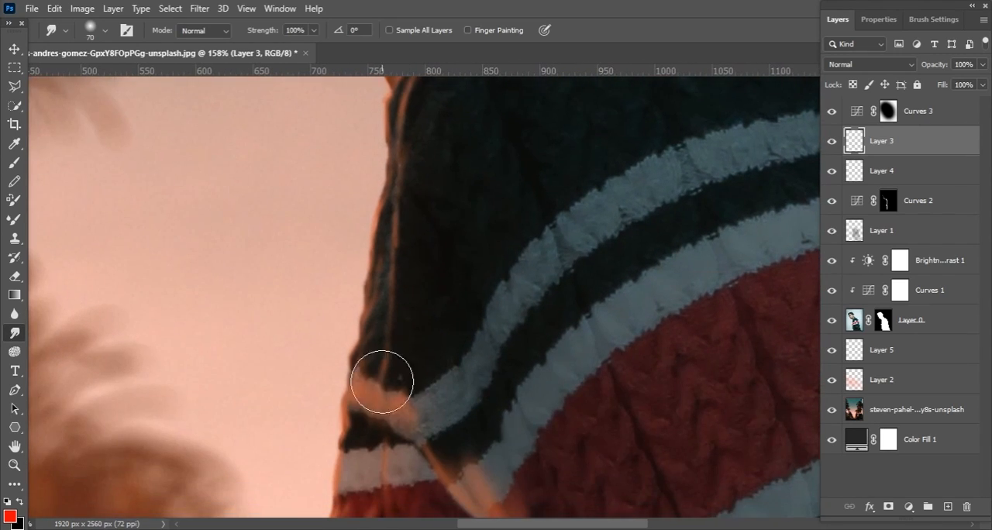
pyautogui.moveTo(403, 454); pyautogui.dragTo(404, 287)
pyautogui.moveTo(508, 356); pyautogui.dragTo(501, 388)
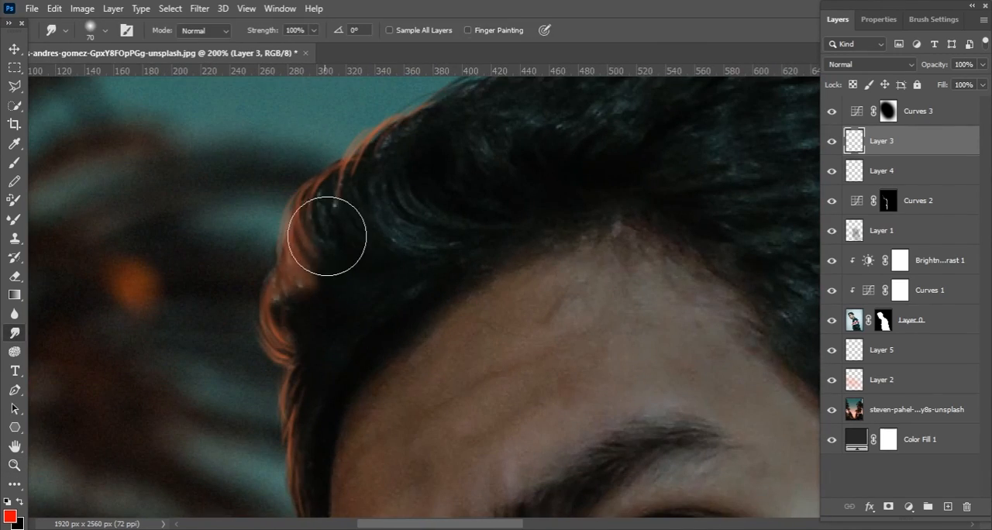
# Add a new empty layer above Layer 3 and set the foreground colour to orange ff7607
pyautogui.moveTo(321, 228); pyautogui.dragTo(399, 150)
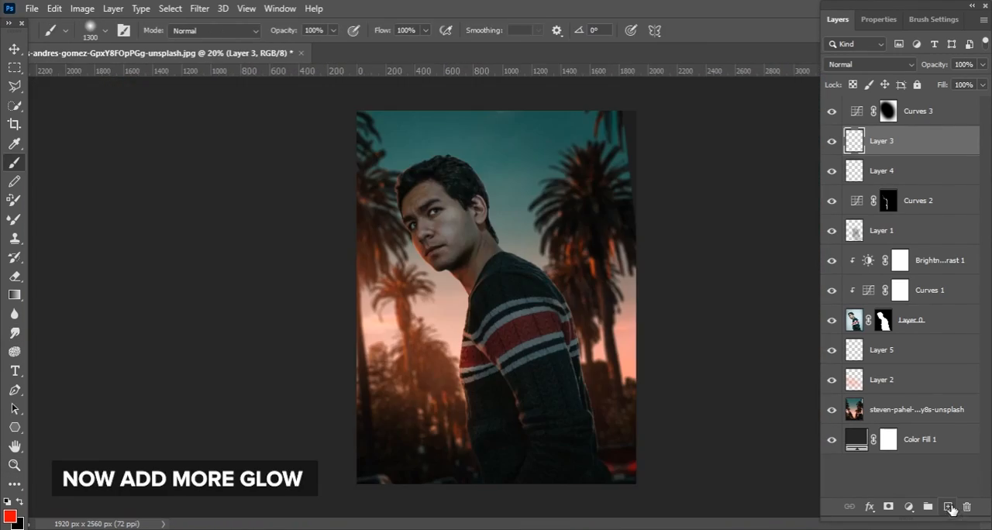
pyautogui.click(949, 507)
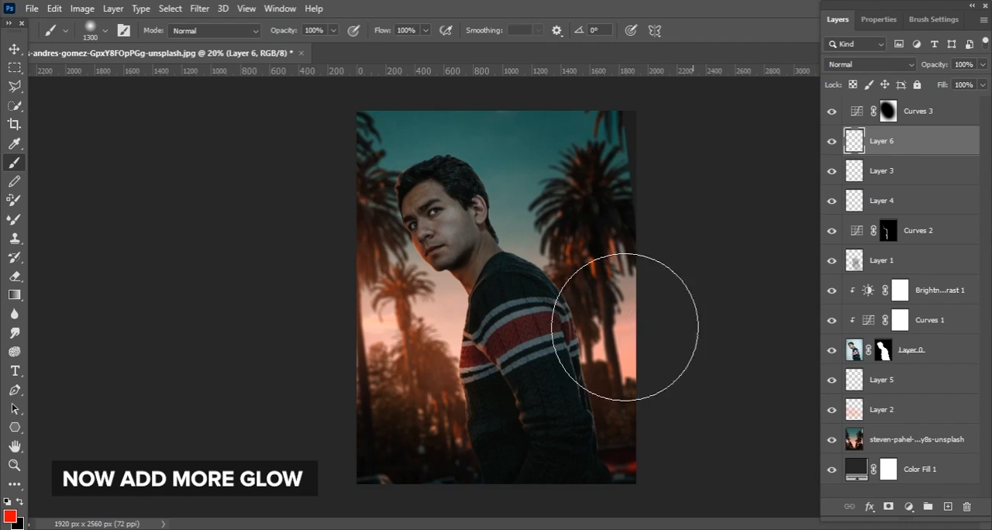
pyautogui.click(9, 516)
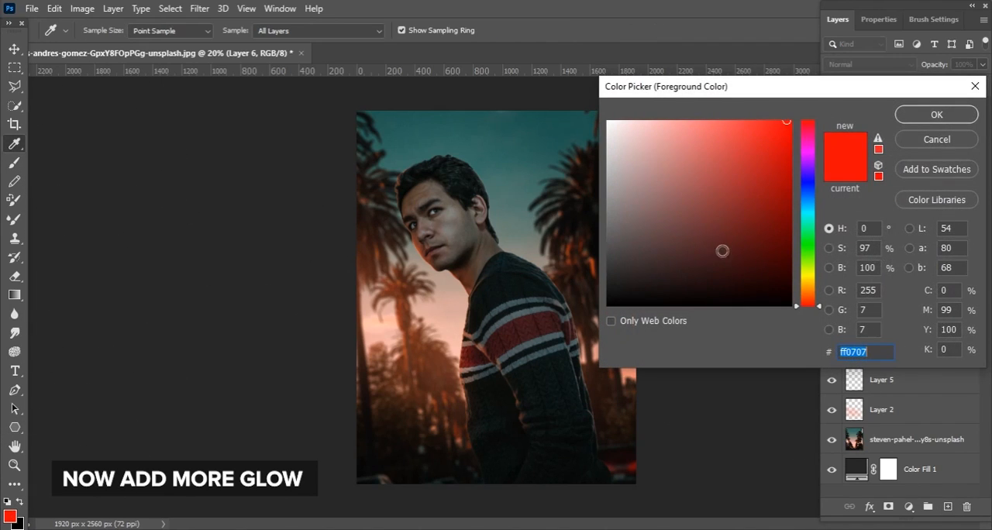
pyautogui.click(812, 294)
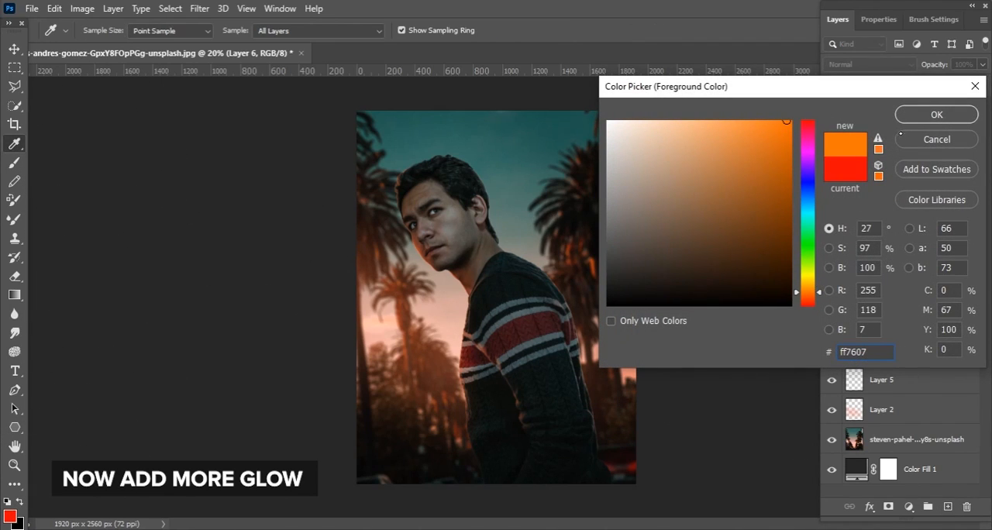
pyautogui.click(937, 113)
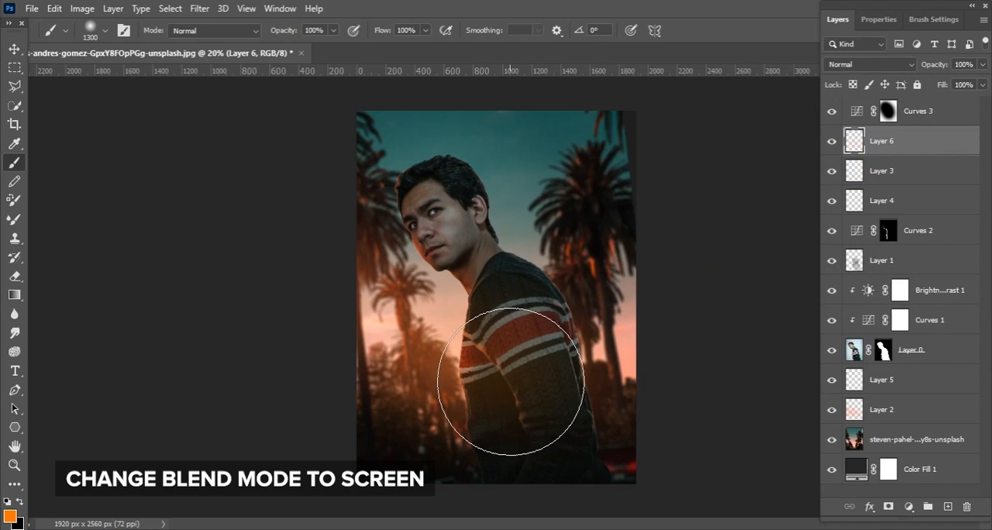
# Undo the first glow stroke, paint an orange glow over the sweater's front with a 1300 px brush, and set Layer 6 to Screen
pyautogui.hotkey('ctrl', 'z')
pyautogui.click(481, 367)
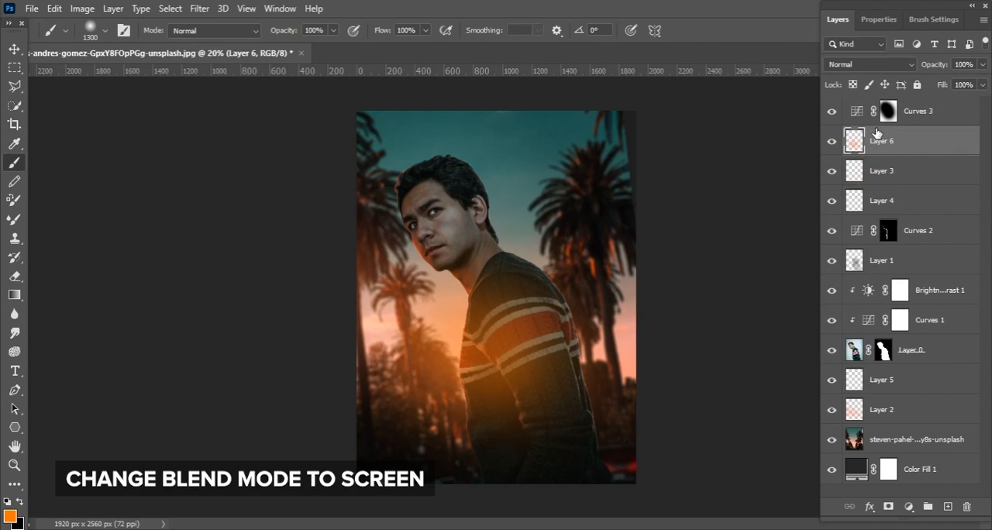
pyautogui.click(883, 64)
pyautogui.click(853, 185)
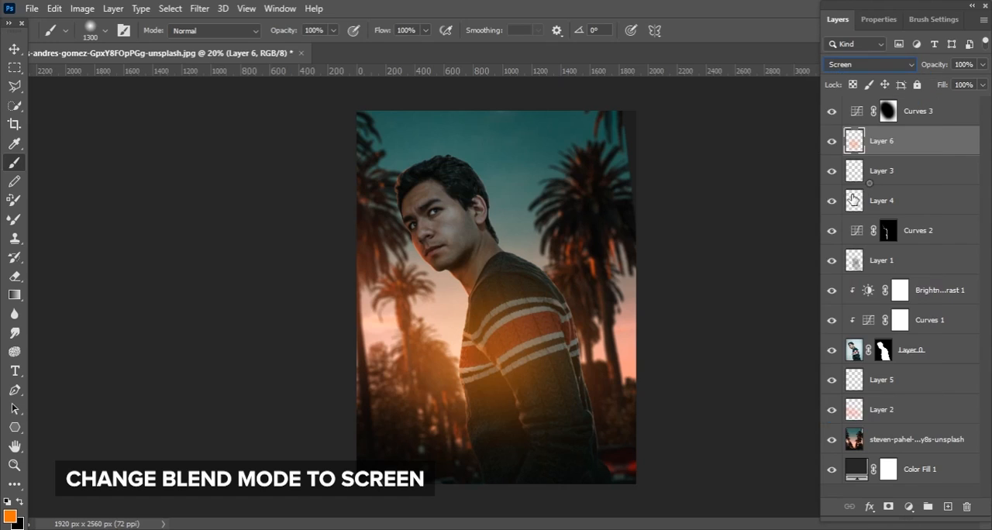
# Erase the orange glow on Layer 6 from the sweater's back and sleeve with a 1000 px Eraser brush
pyautogui.press('z')
pyautogui.moveTo(457, 355); pyautogui.dragTo(537, 361)
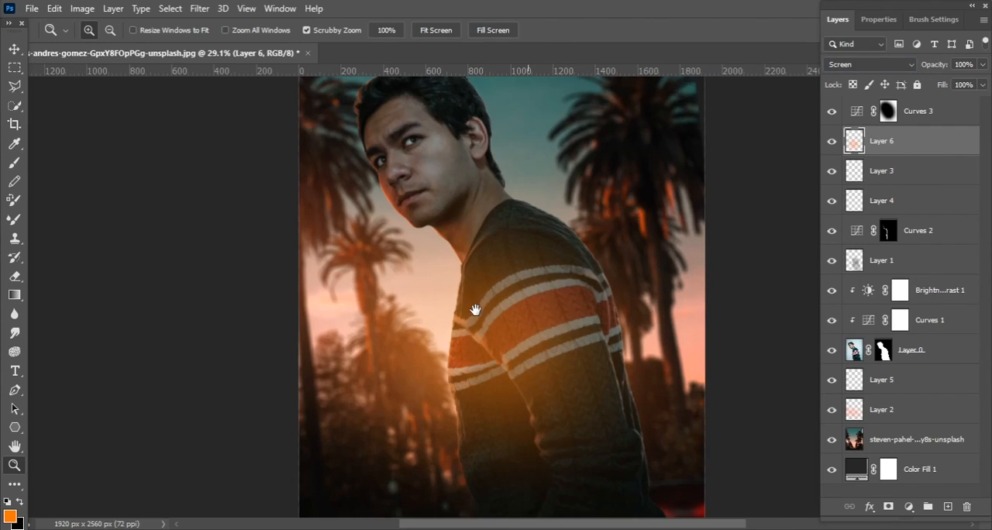
pyautogui.moveTo(476, 311); pyautogui.dragTo(417, 251)
pyautogui.click(15, 276)
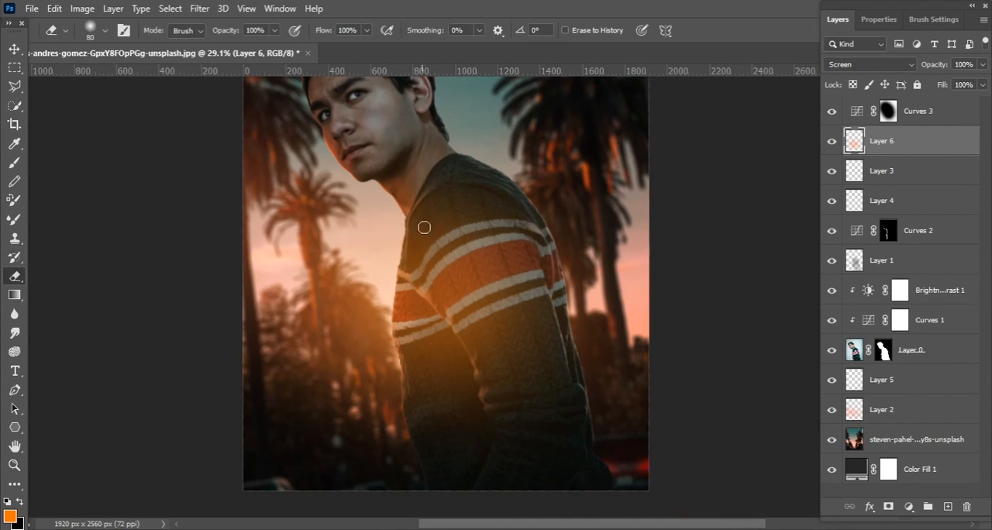
pyautogui.press(']')
pyautogui.press(']')
pyautogui.press(']')
pyautogui.press(']')
pyautogui.press(']')
pyautogui.press(']')
pyautogui.press(']')
pyautogui.press(']')
pyautogui.press(']')
pyautogui.press(']')
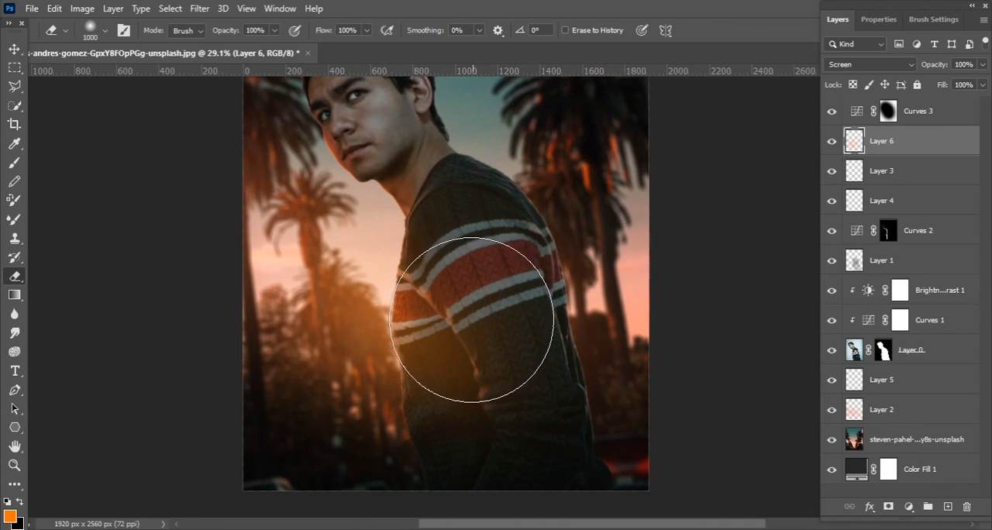
pyautogui.moveTo(538, 226); pyautogui.dragTo(569, 283)
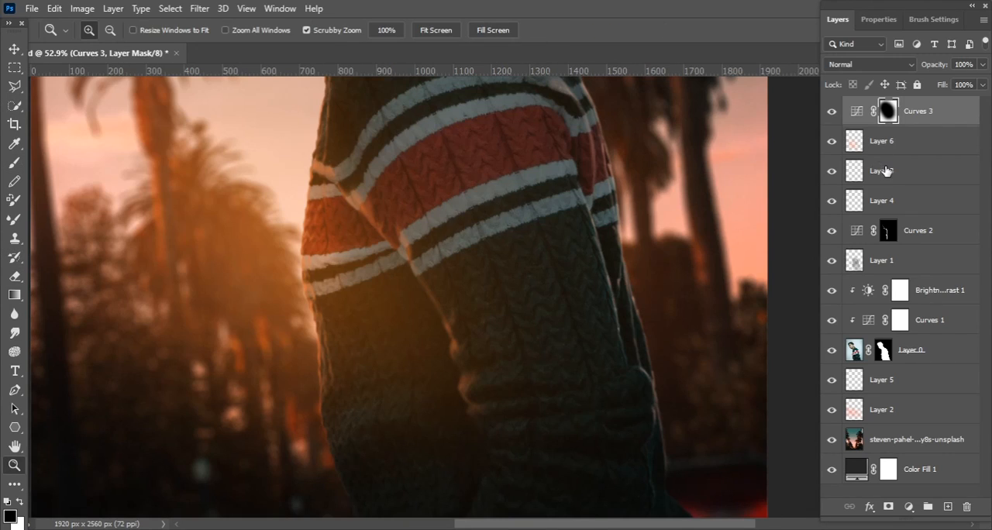
# Select Layer 3, check its highlights by hiding and showing it, and undo the first smudge on the sweater's back side
pyautogui.click(882, 171)
pyautogui.click(832, 171)
pyautogui.click(832, 170)
pyautogui.moveTo(661, 261); pyautogui.dragTo(727, 238)
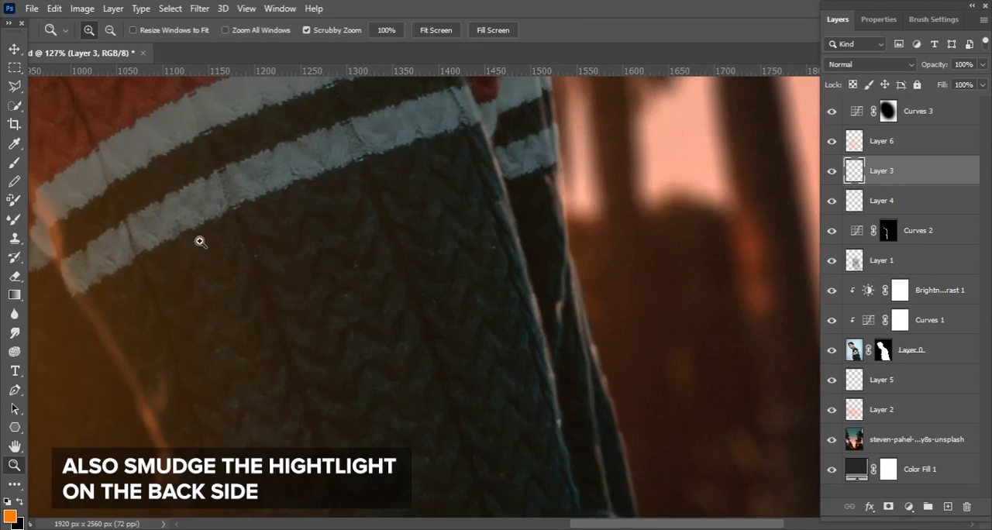
pyautogui.click(15, 333)
pyautogui.moveTo(401, 294); pyautogui.dragTo(368, 225)
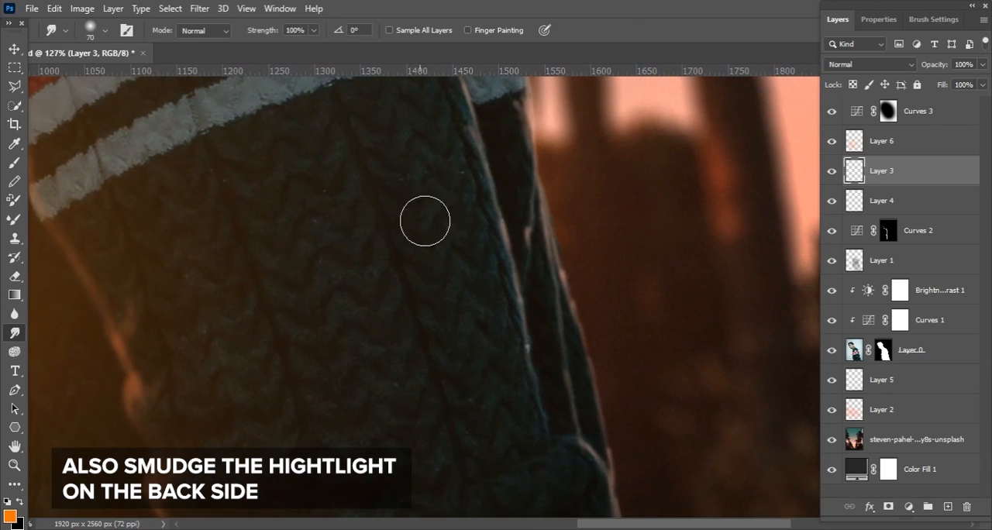
pyautogui.hotkey('ctrl', 'z')
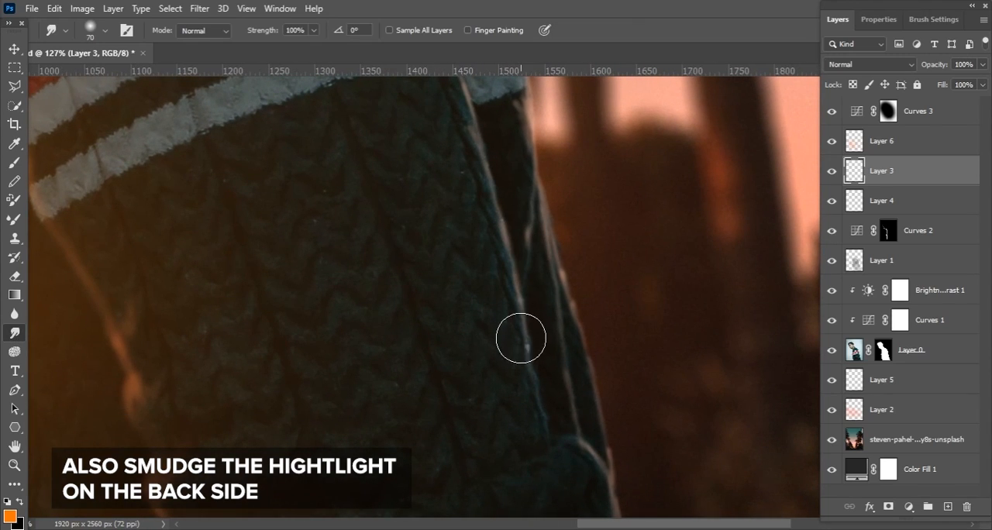
# Smudge the highlight along the sweater's back edge and rear sleeve seam with the 70 px Smudge brush
pyautogui.moveTo(521, 334); pyautogui.dragTo(533, 358)
pyautogui.moveTo(575, 446); pyautogui.dragTo(543, 314)
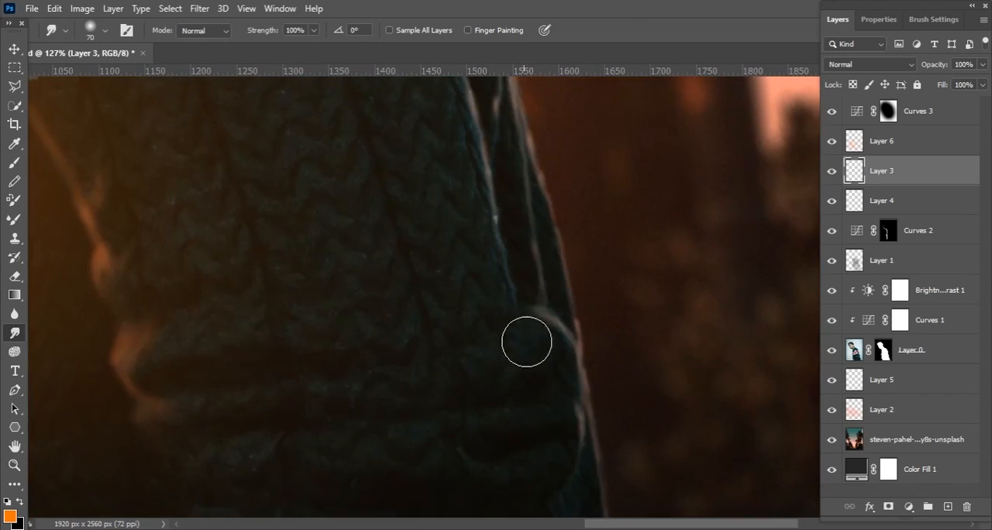
pyautogui.moveTo(577, 354); pyautogui.dragTo(533, 224)
pyautogui.scroll(10, 521, 309)
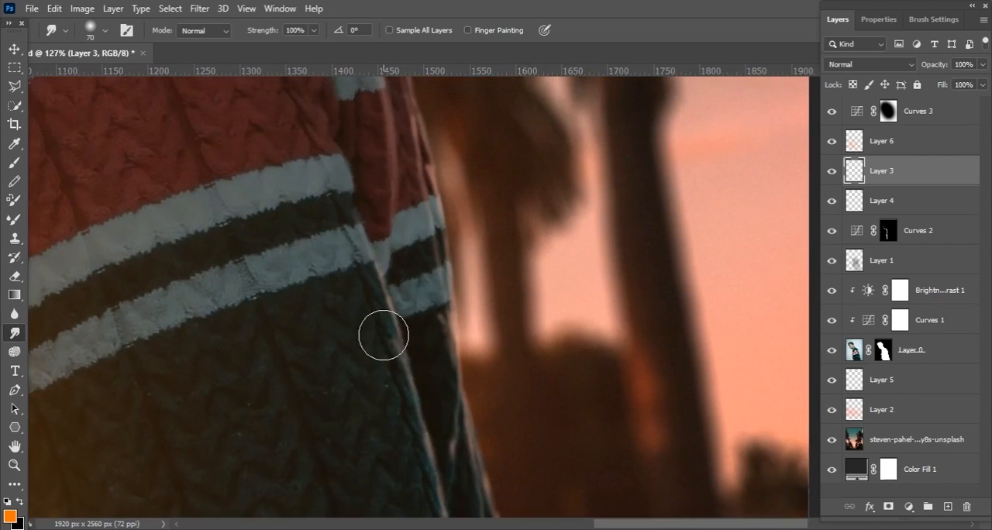
pyautogui.scroll(5, 466, 320)
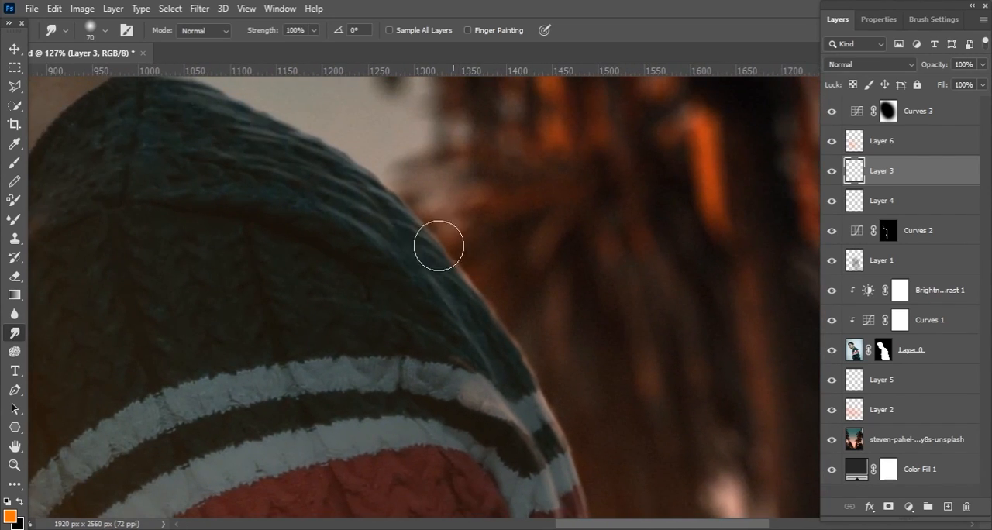
pyautogui.scroll(-5, 459, 314)
pyautogui.moveTo(505, 303); pyautogui.dragTo(574, 216)
pyautogui.scroll(-2, 570, 213)
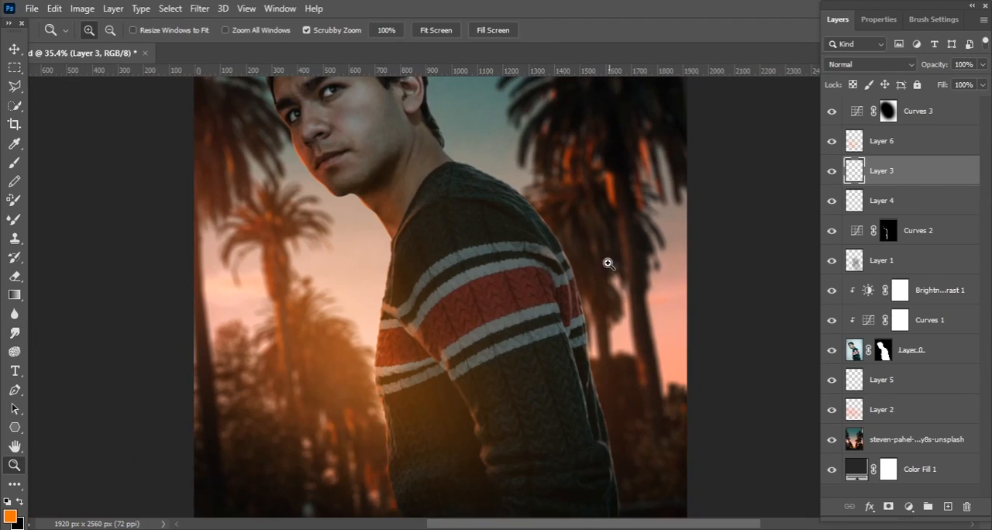
pyautogui.scroll(-2, 608, 264)
# Stamp all visible layers into a new layer above Curves 3 and open it in the Camera Raw Filter
pyautogui.click(915, 111)
pyautogui.hotkey('ctrl', 'alt', 'shift', 'e')
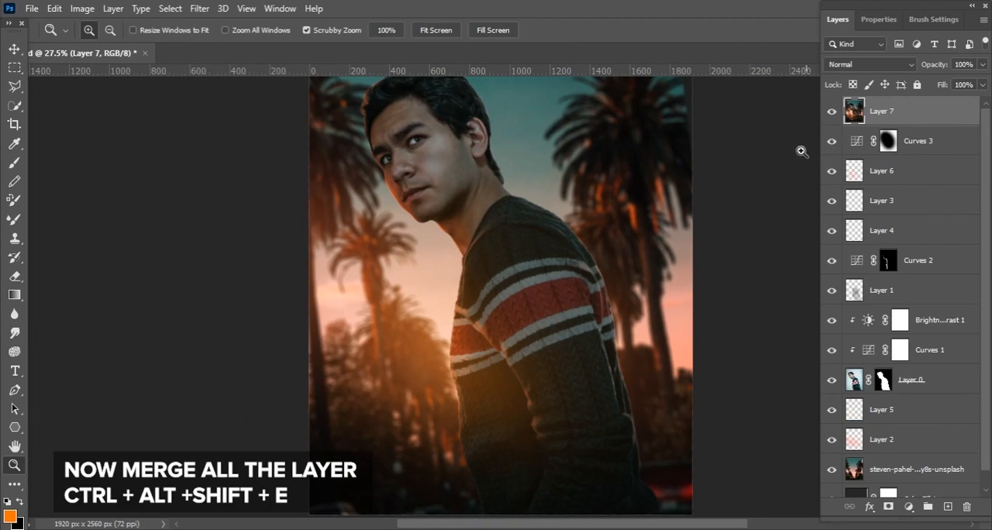
pyautogui.click(200, 9)
pyautogui.click(252, 94)
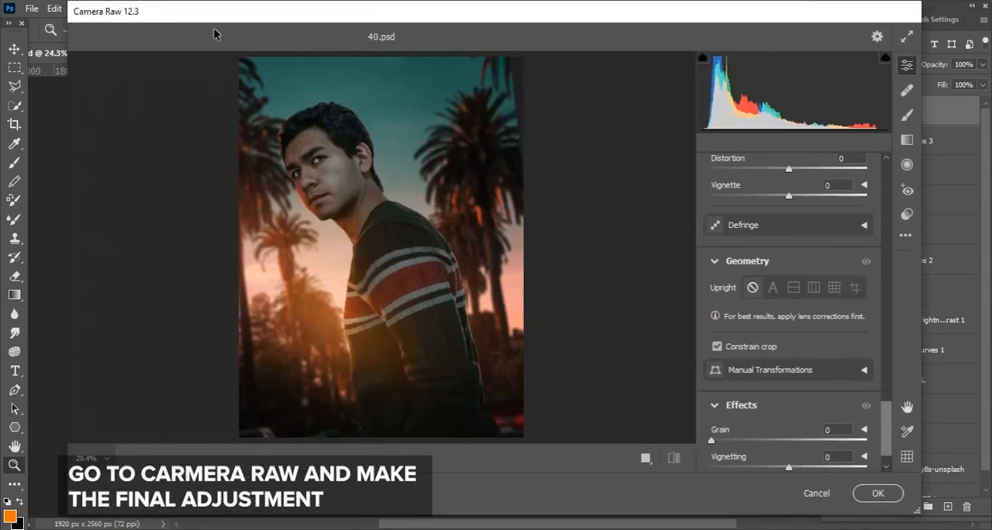
# Set Temperature to +10, Tint +20, Exposure +0.30, Contrast +14, Highlights +7 and Shadows +18, and fine-tune Whites and Blacks
pyautogui.moveTo(883, 405); pyautogui.dragTo(922, 141)
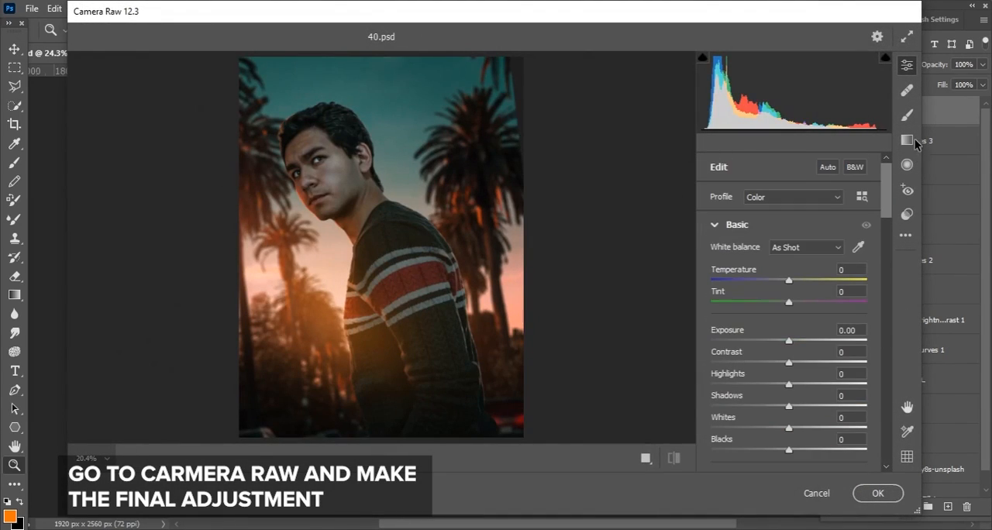
pyautogui.moveTo(791, 284); pyautogui.dragTo(806, 300)
pyautogui.moveTo(789, 346); pyautogui.dragTo(796, 380)
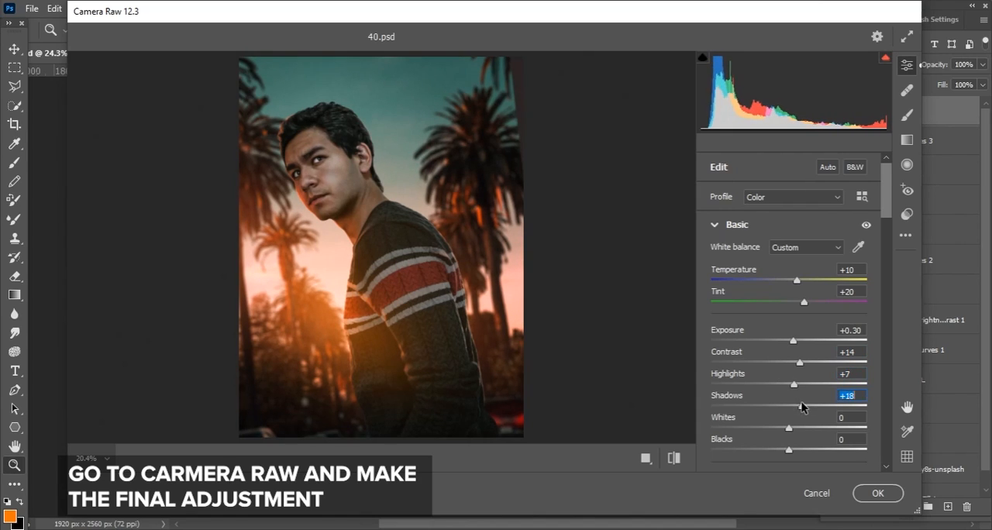
pyautogui.moveTo(793, 425); pyautogui.dragTo(789, 458)
# Boost the image's midtone detail in the Basic settings and set Sharpening to 36
pyautogui.scroll(-3, 791, 349)
pyautogui.scroll(-7, 840, 308)
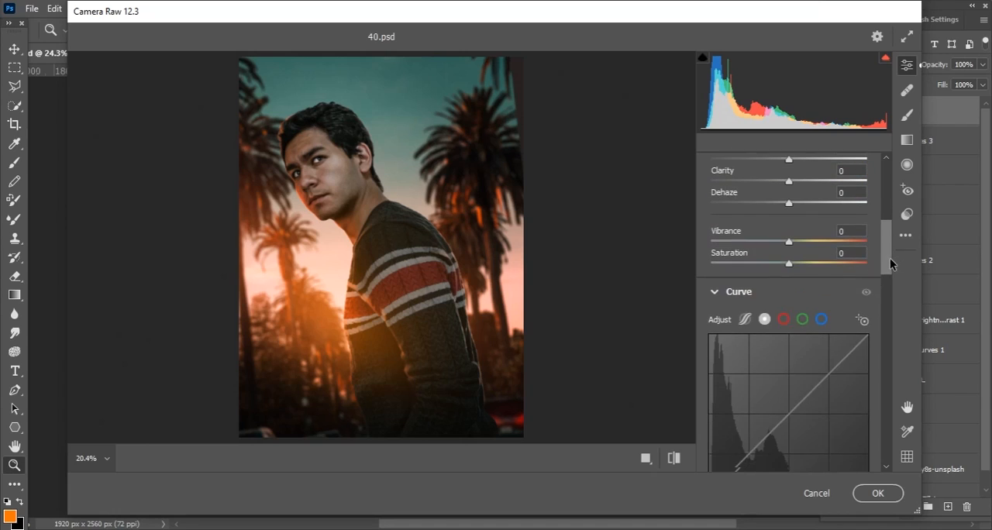
pyautogui.scroll(3, 789, 274)
pyautogui.moveTo(790, 275); pyautogui.dragTo(805, 275)
pyautogui.moveTo(889, 246); pyautogui.dragTo(886, 308)
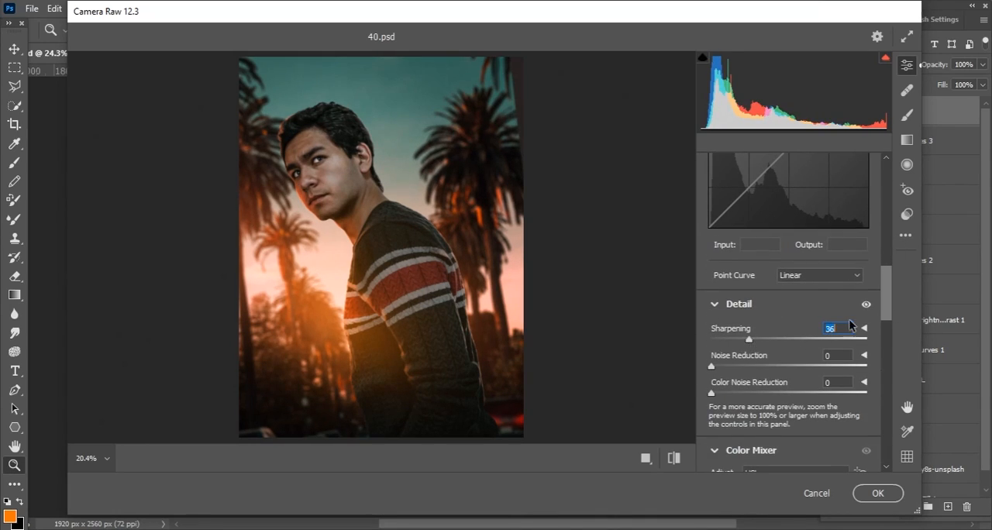
# Add shadow and highlight points to the point curve and raise its black point to output 9 for faded blacks
pyautogui.scroll(3, 849, 306)
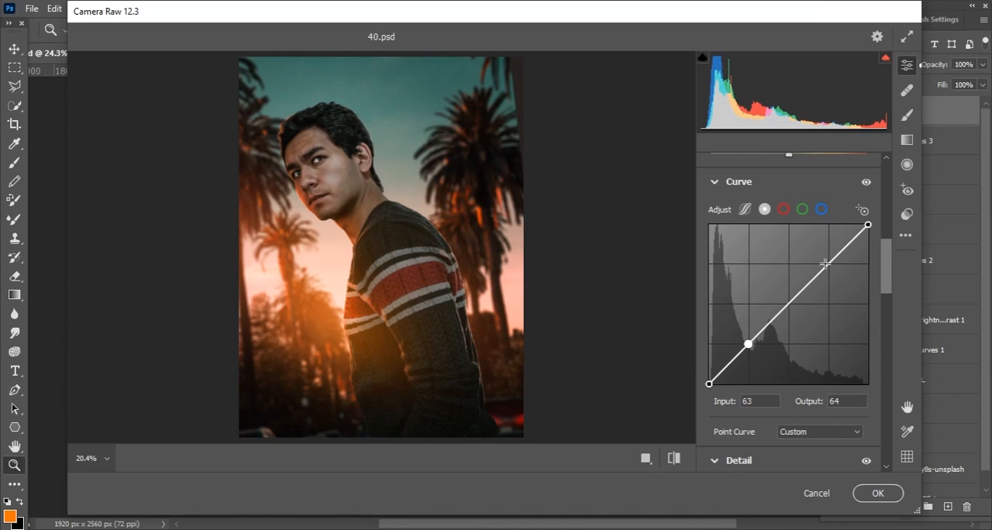
pyautogui.moveTo(826, 267); pyautogui.dragTo(827, 262)
pyautogui.moveTo(709, 384); pyautogui.dragTo(709, 378)
pyautogui.scroll(-6, 856, 317)
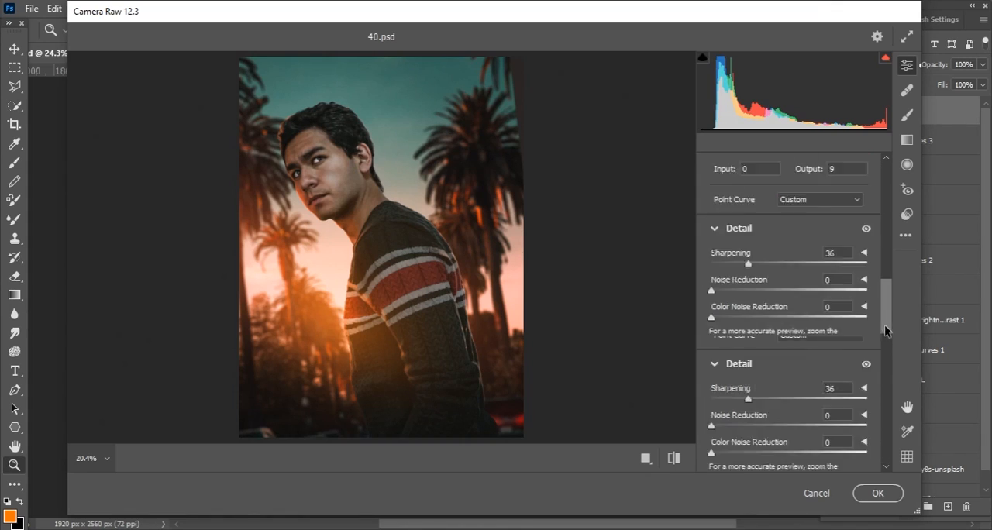